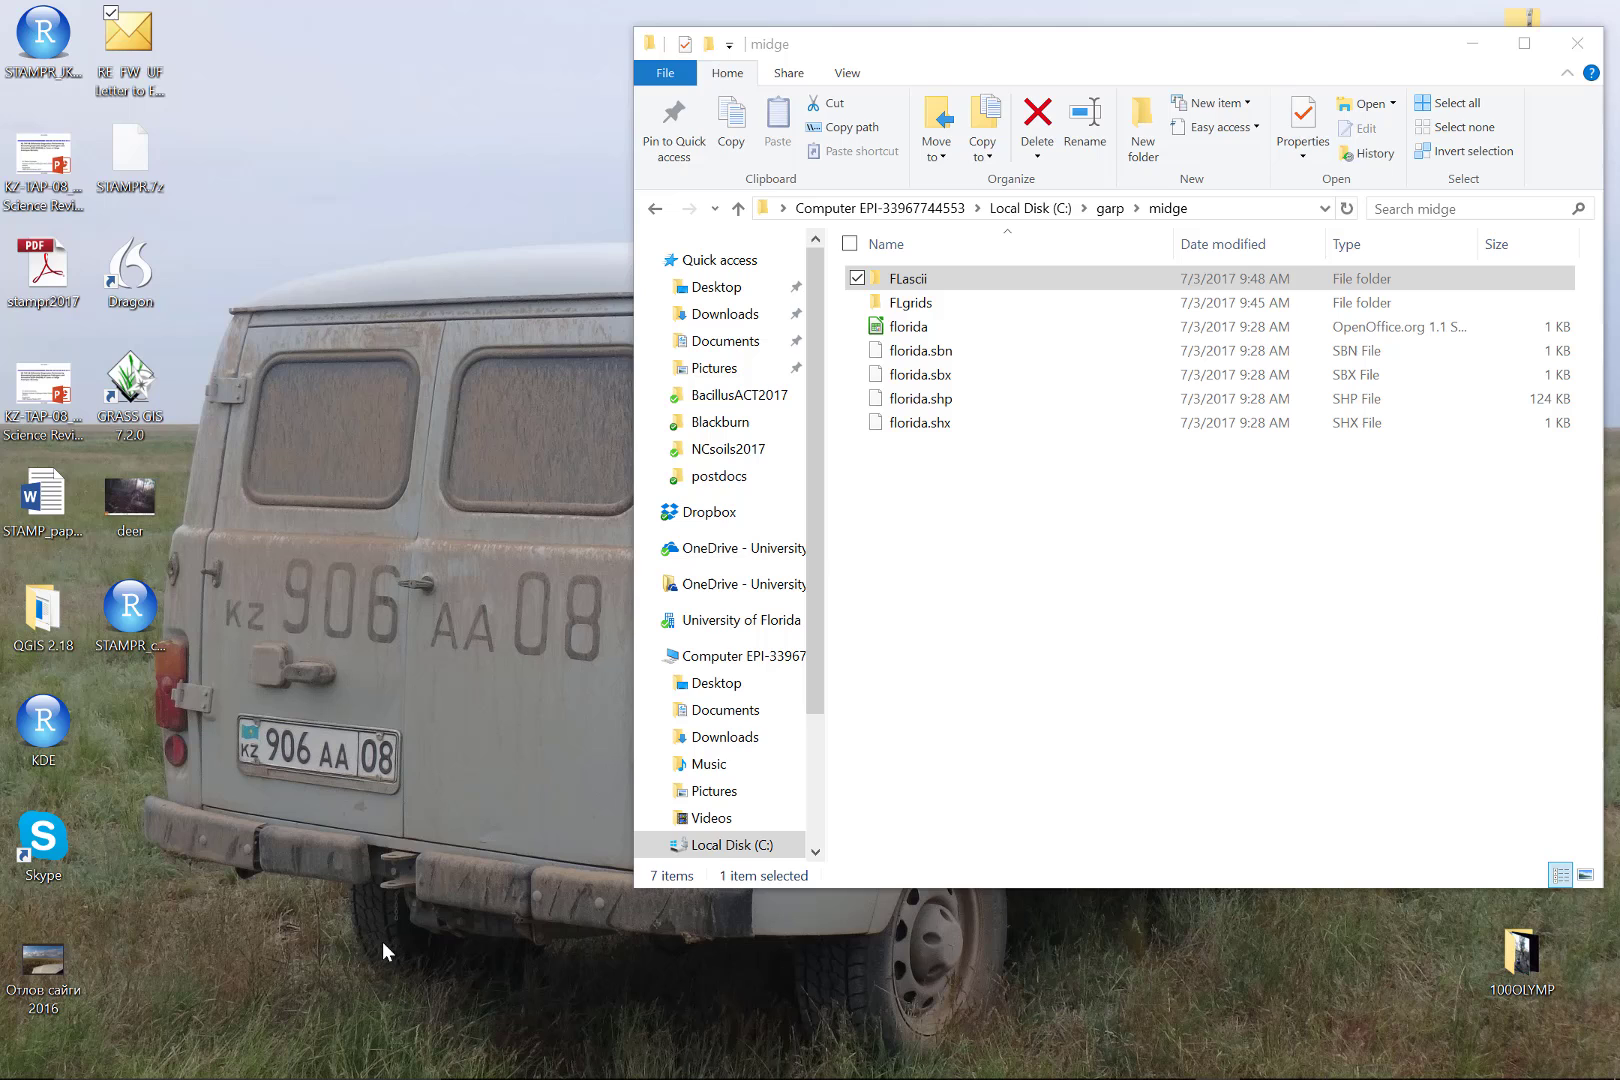
Search the taskbar for 'data' and launch GARP Dataset Manager from the results
{"action": "mouse_move", "coordinate": [335, 1076]}
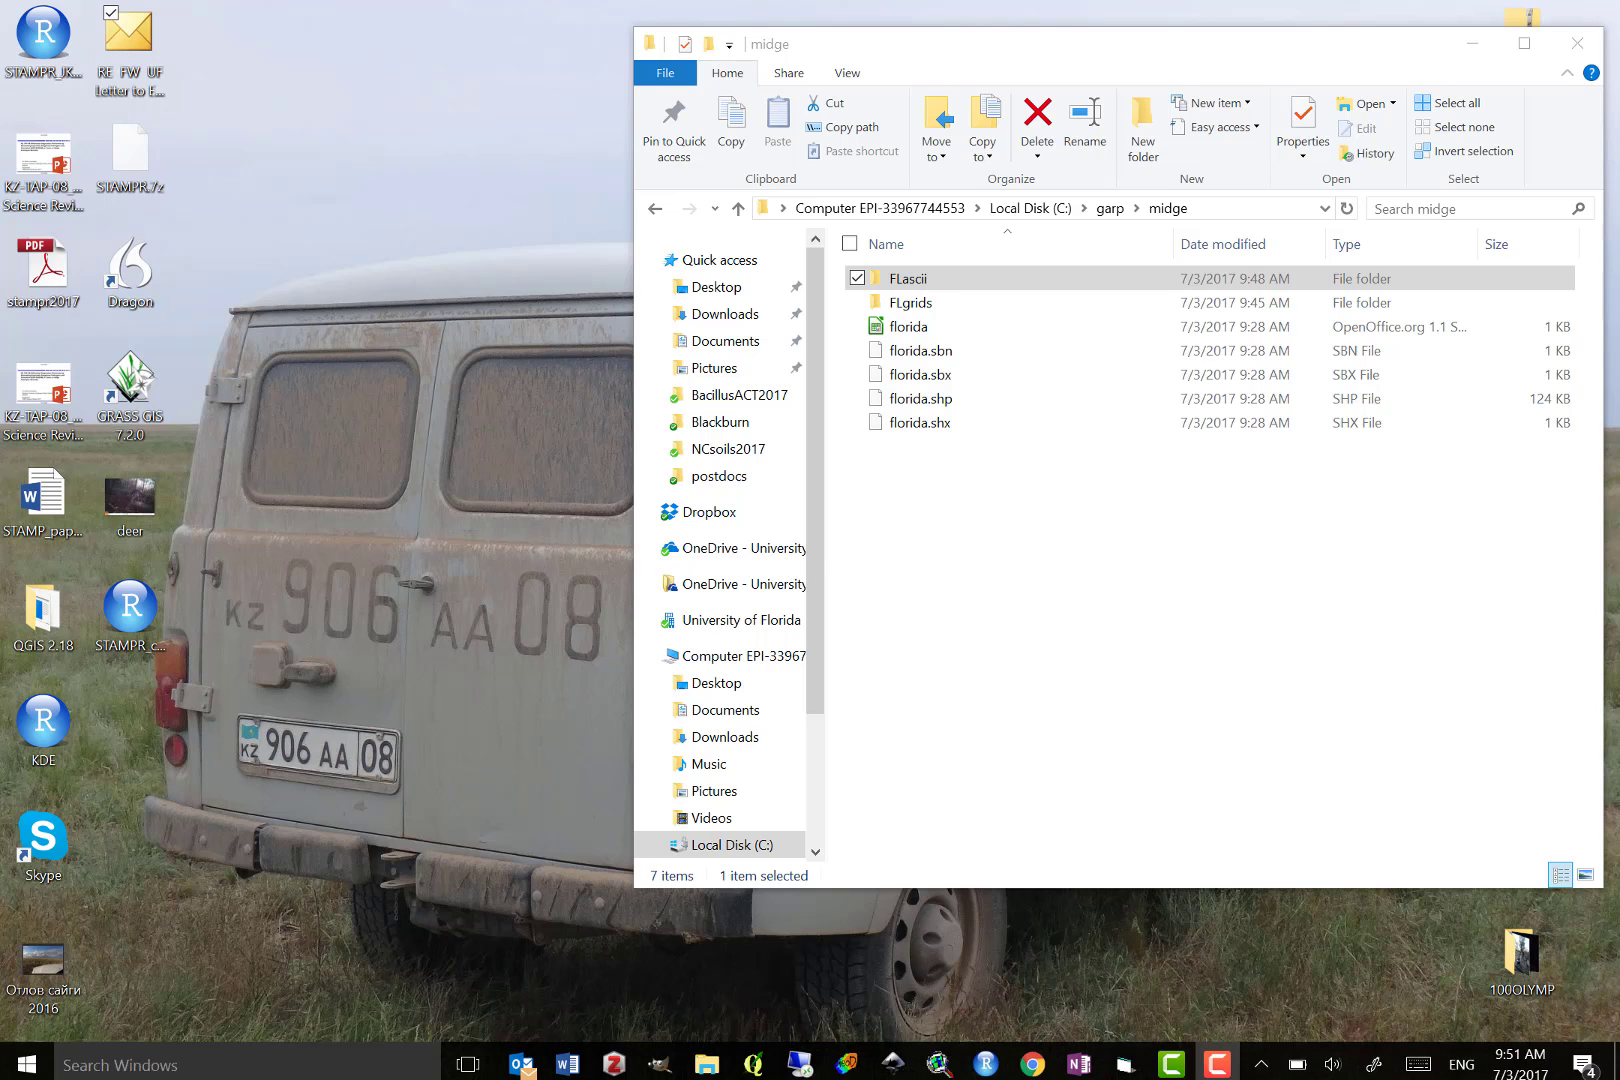
{"action": "left_click", "coordinate": [289, 1060]}
{"action": "type", "text": "data"}
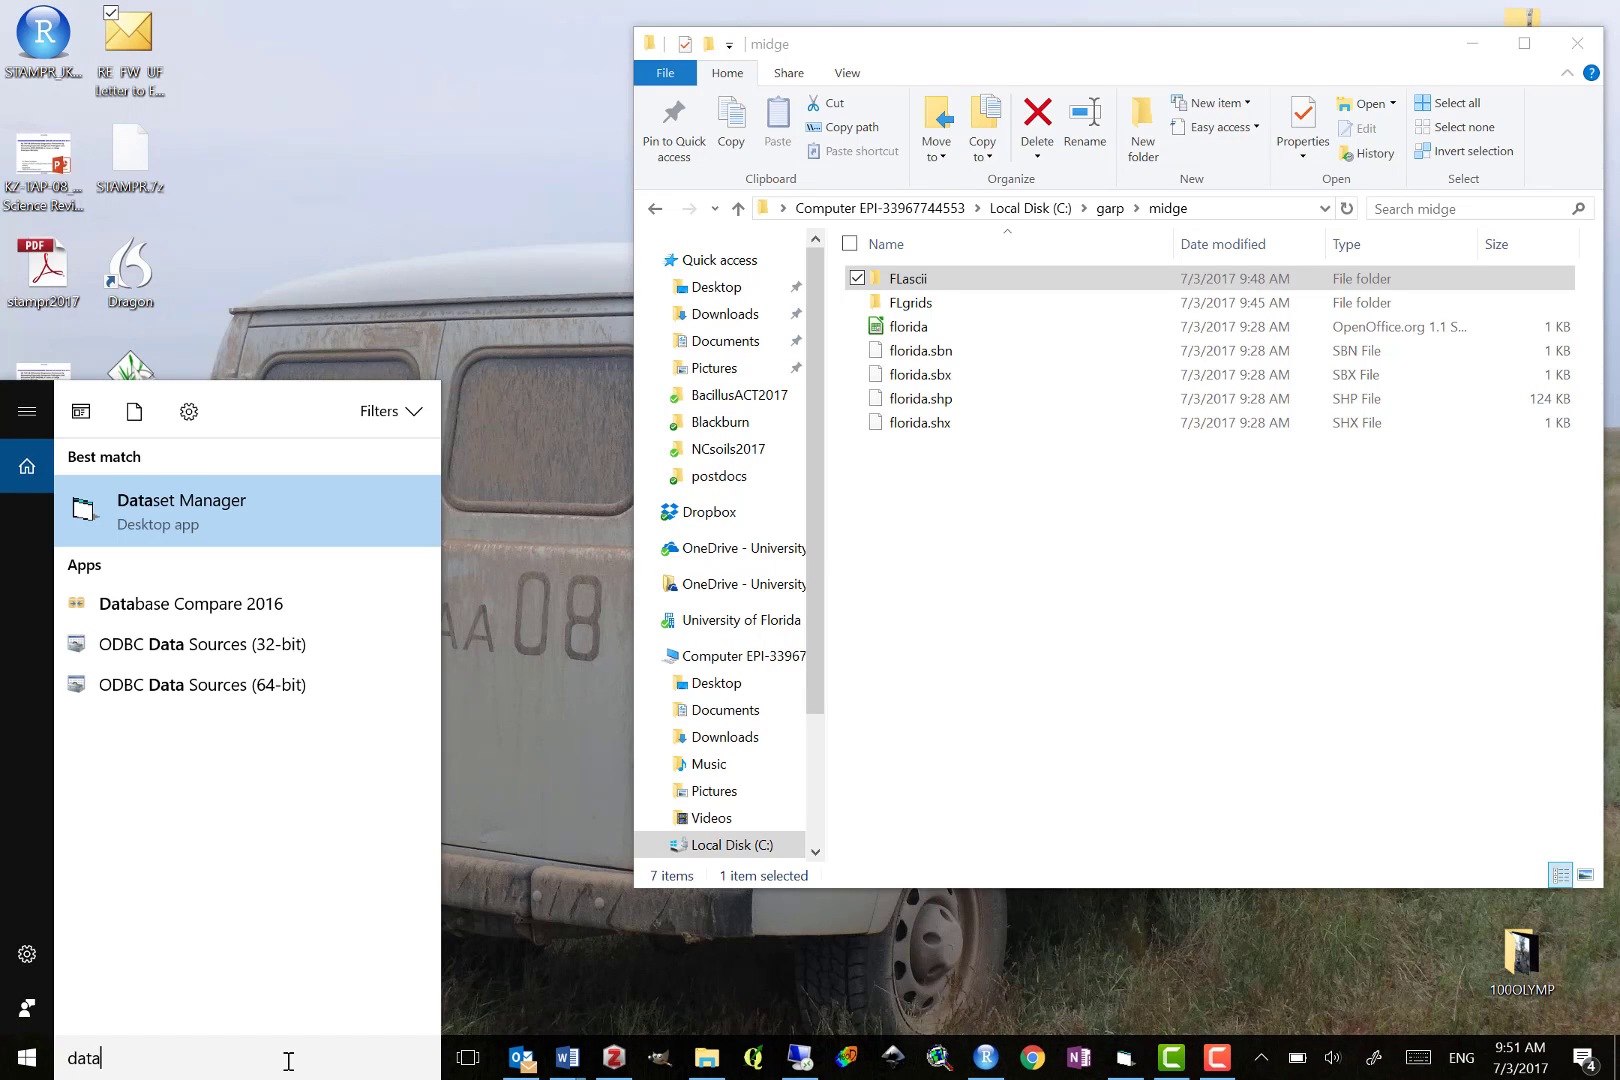
{"action": "left_click", "coordinate": [281, 500]}
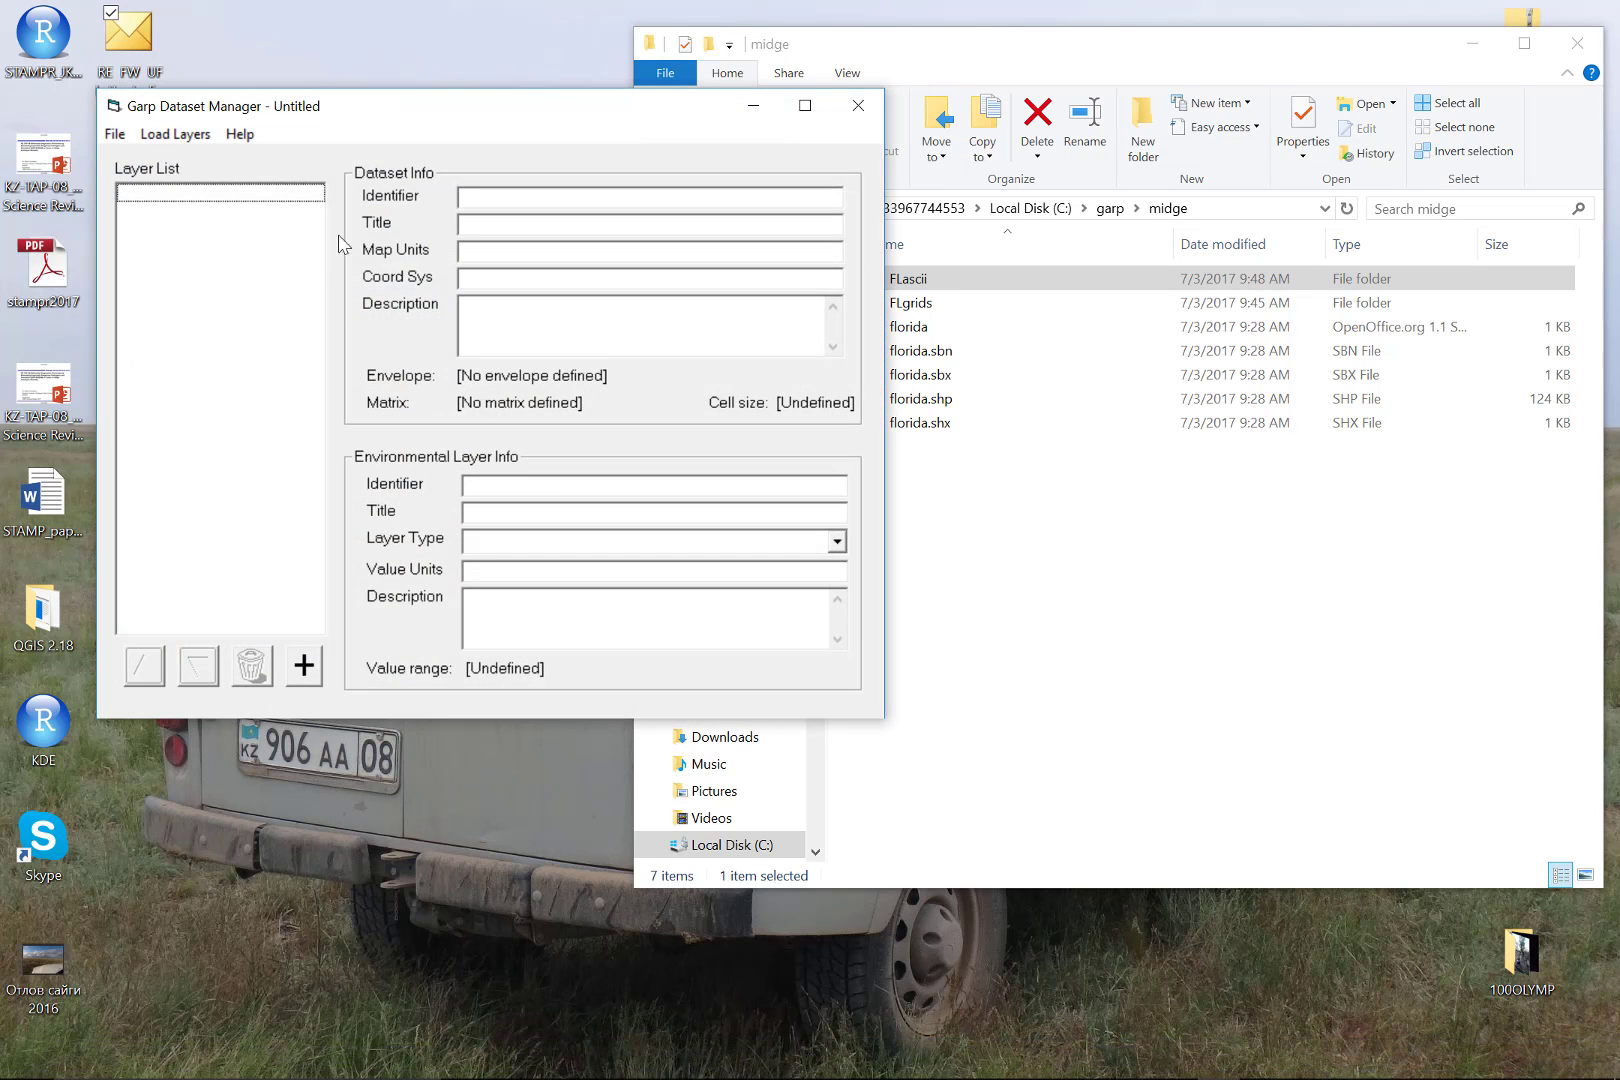
Move the empty dataset window to the top-left and open the Load Layers menu
{"action": "left_click_drag", "start_coordinate": [404, 116], "coordinate": [322, 53]}
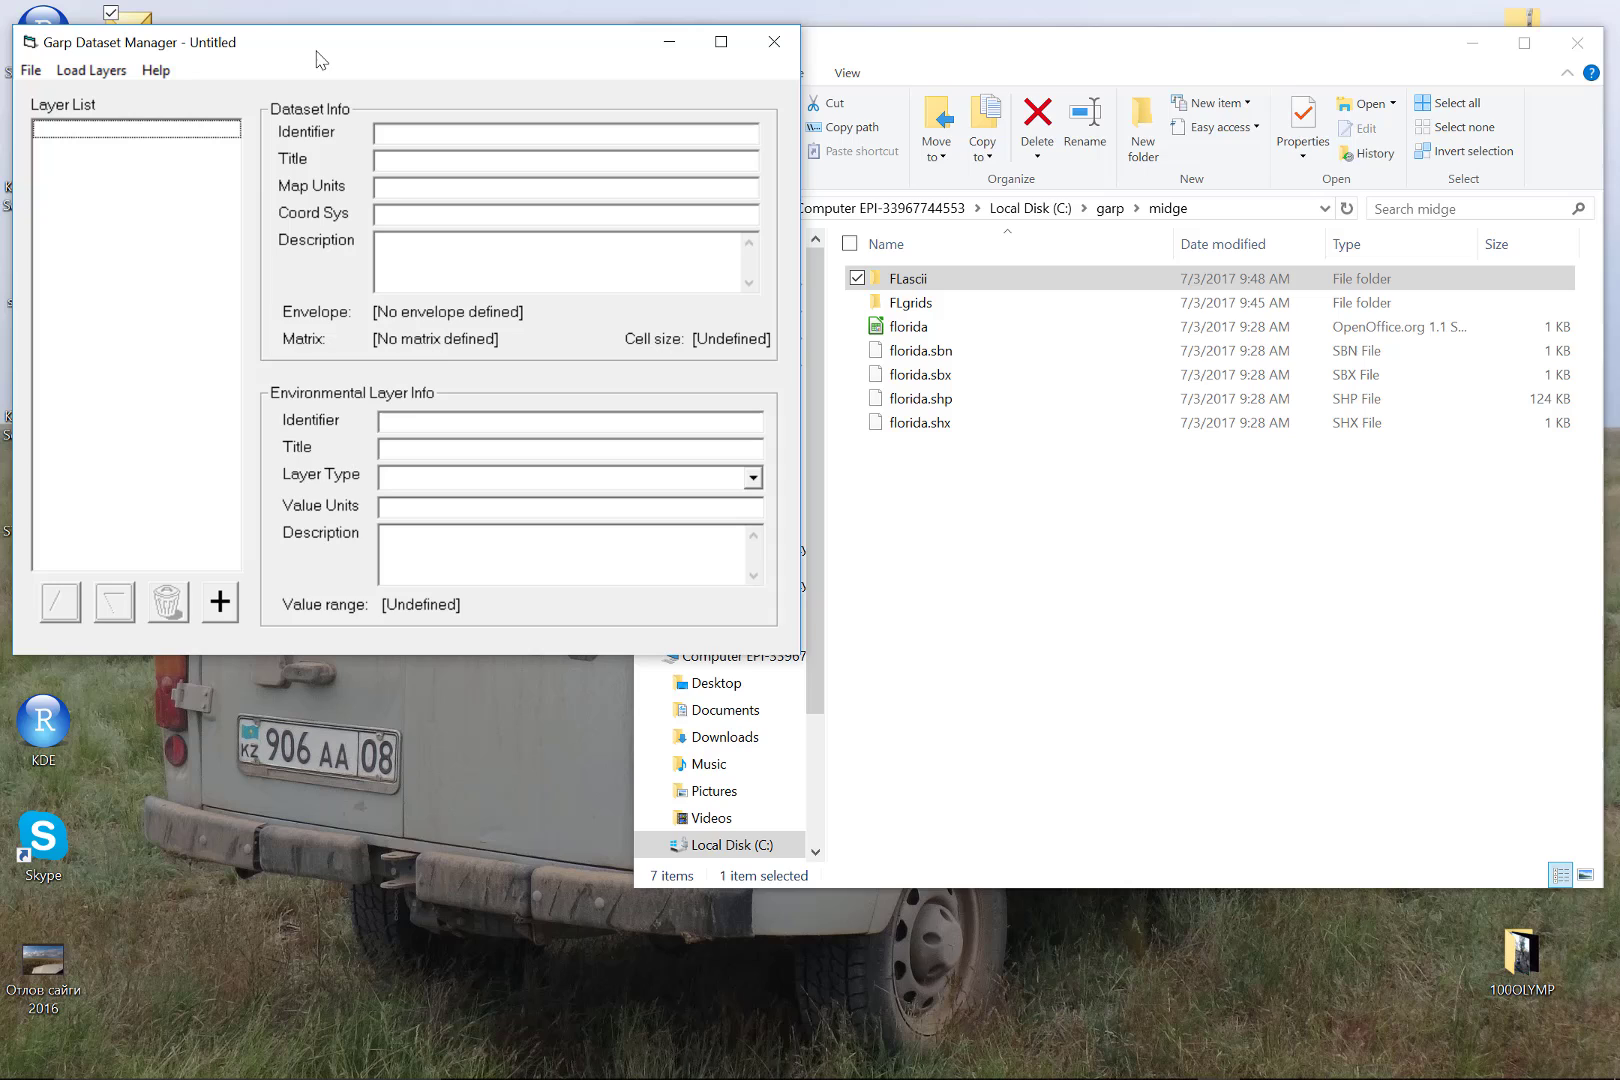
{"action": "left_click", "coordinate": [105, 70]}
Choose Load Layers > From Ascii Raster grids to bring up the file picker
{"action": "left_click", "coordinate": [130, 100]}
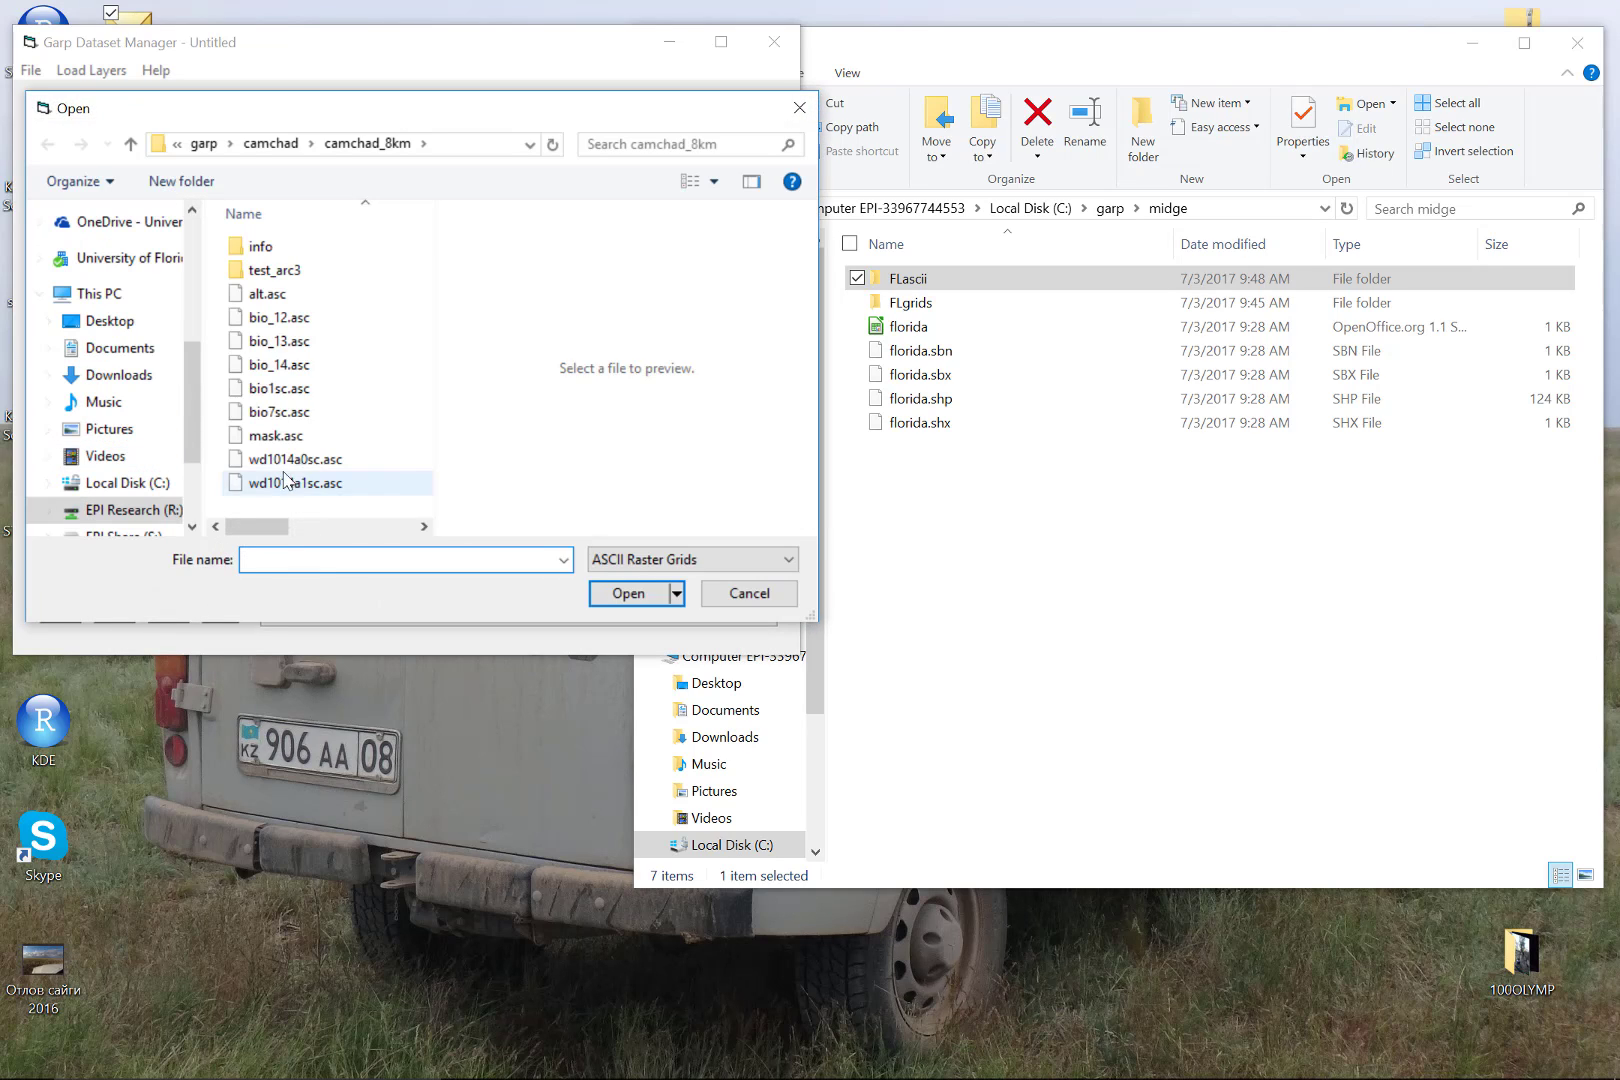
{"action": "scroll", "coordinate": [178, 348], "scroll_direction": "up", "scroll_amount": 2}
{"action": "scroll", "coordinate": [120, 300], "scroll_direction": "up", "scroll_amount": 3}
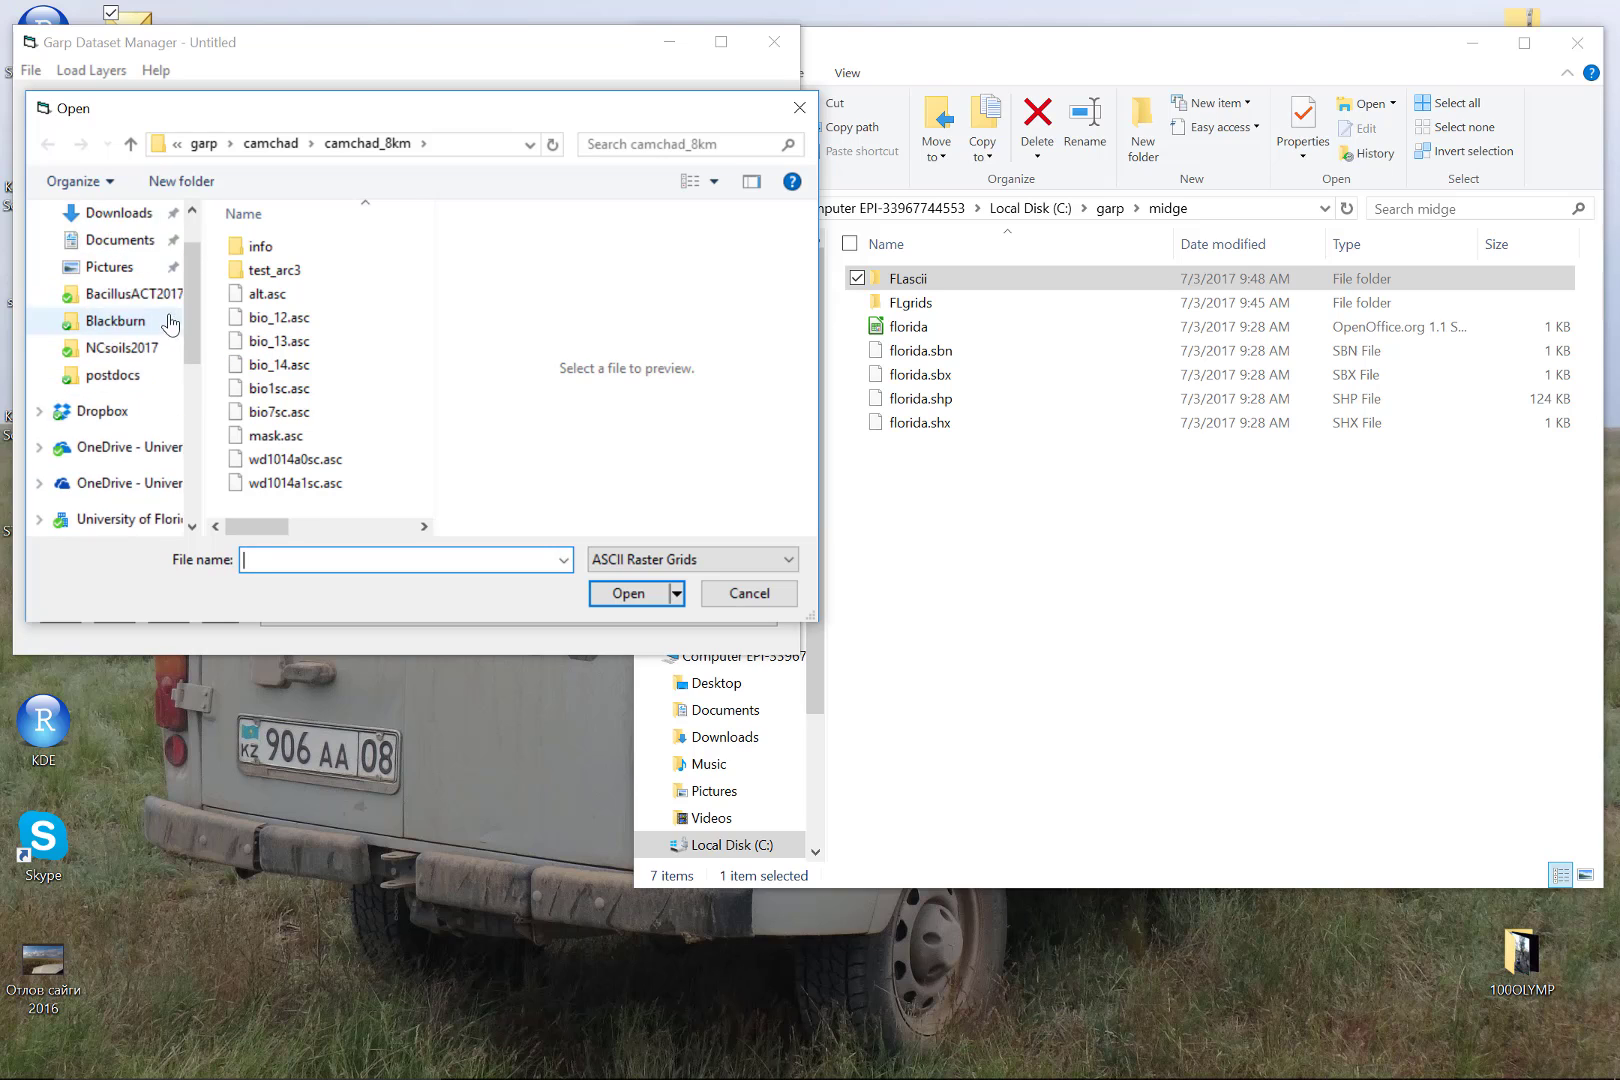
{"action": "left_click", "coordinate": [530, 144]}
{"action": "scroll", "coordinate": [400, 383], "scroll_direction": "down", "scroll_amount": 1}
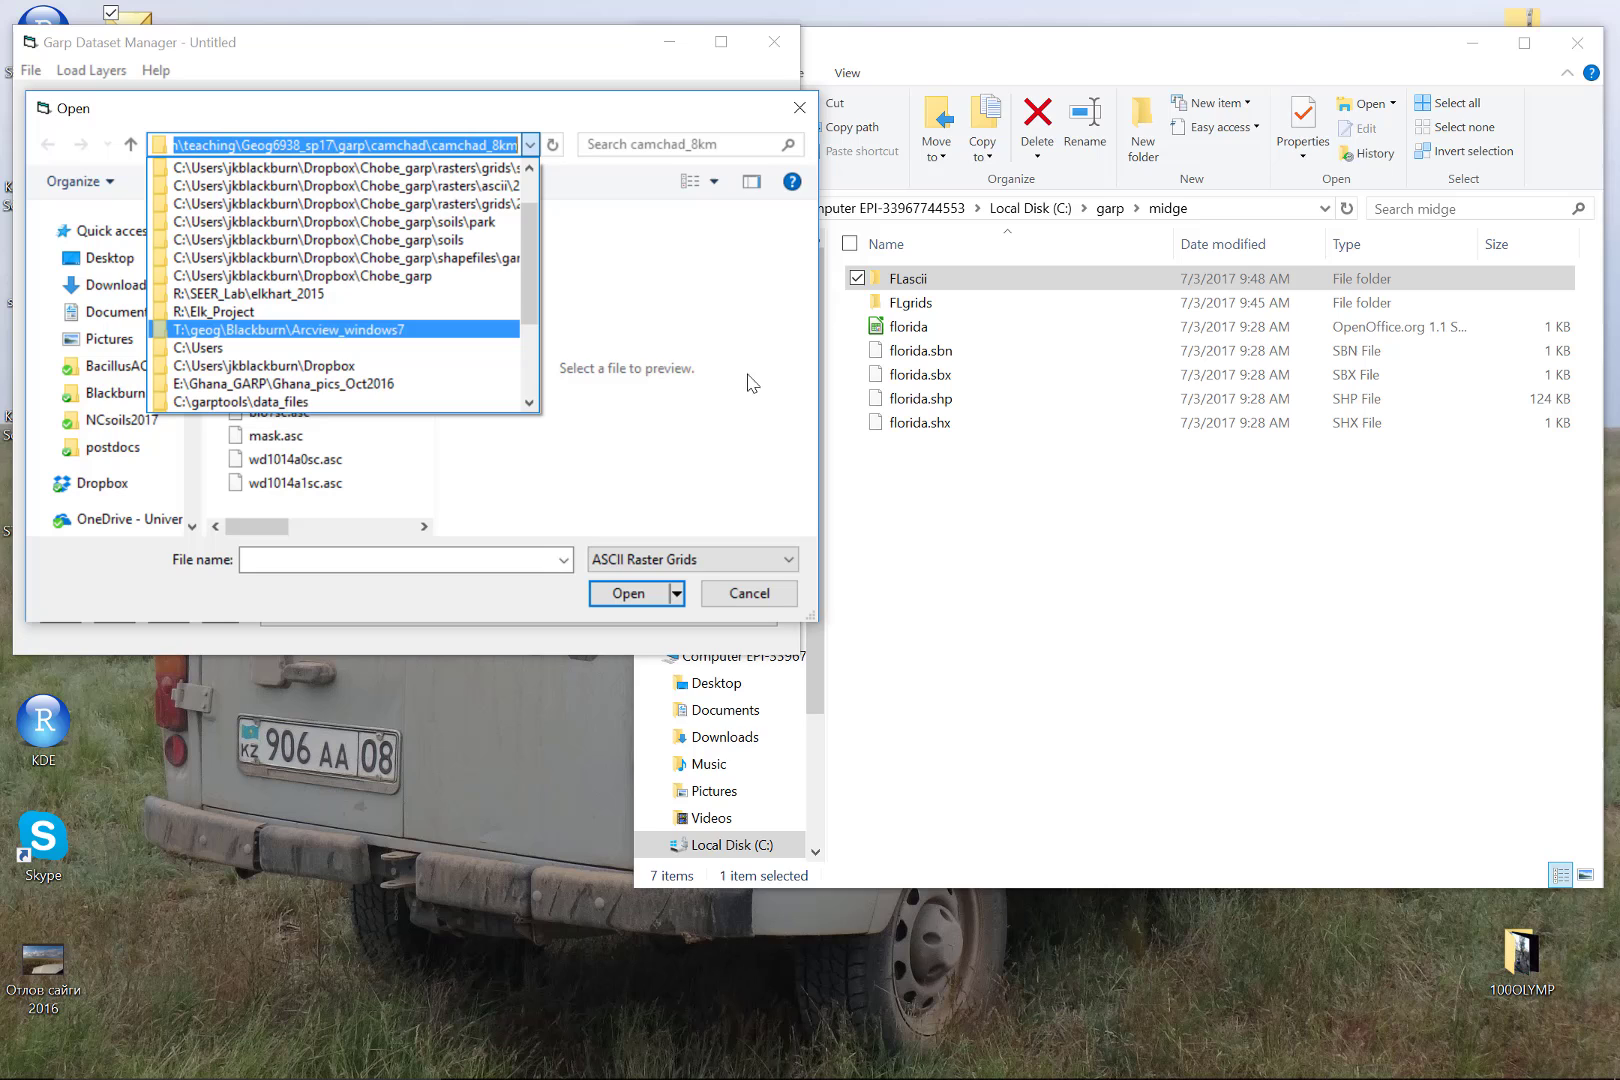
{"action": "left_click", "coordinate": [90, 401]}
{"action": "left_click_drag", "start_coordinate": [190, 300], "coordinate": [187, 478]}
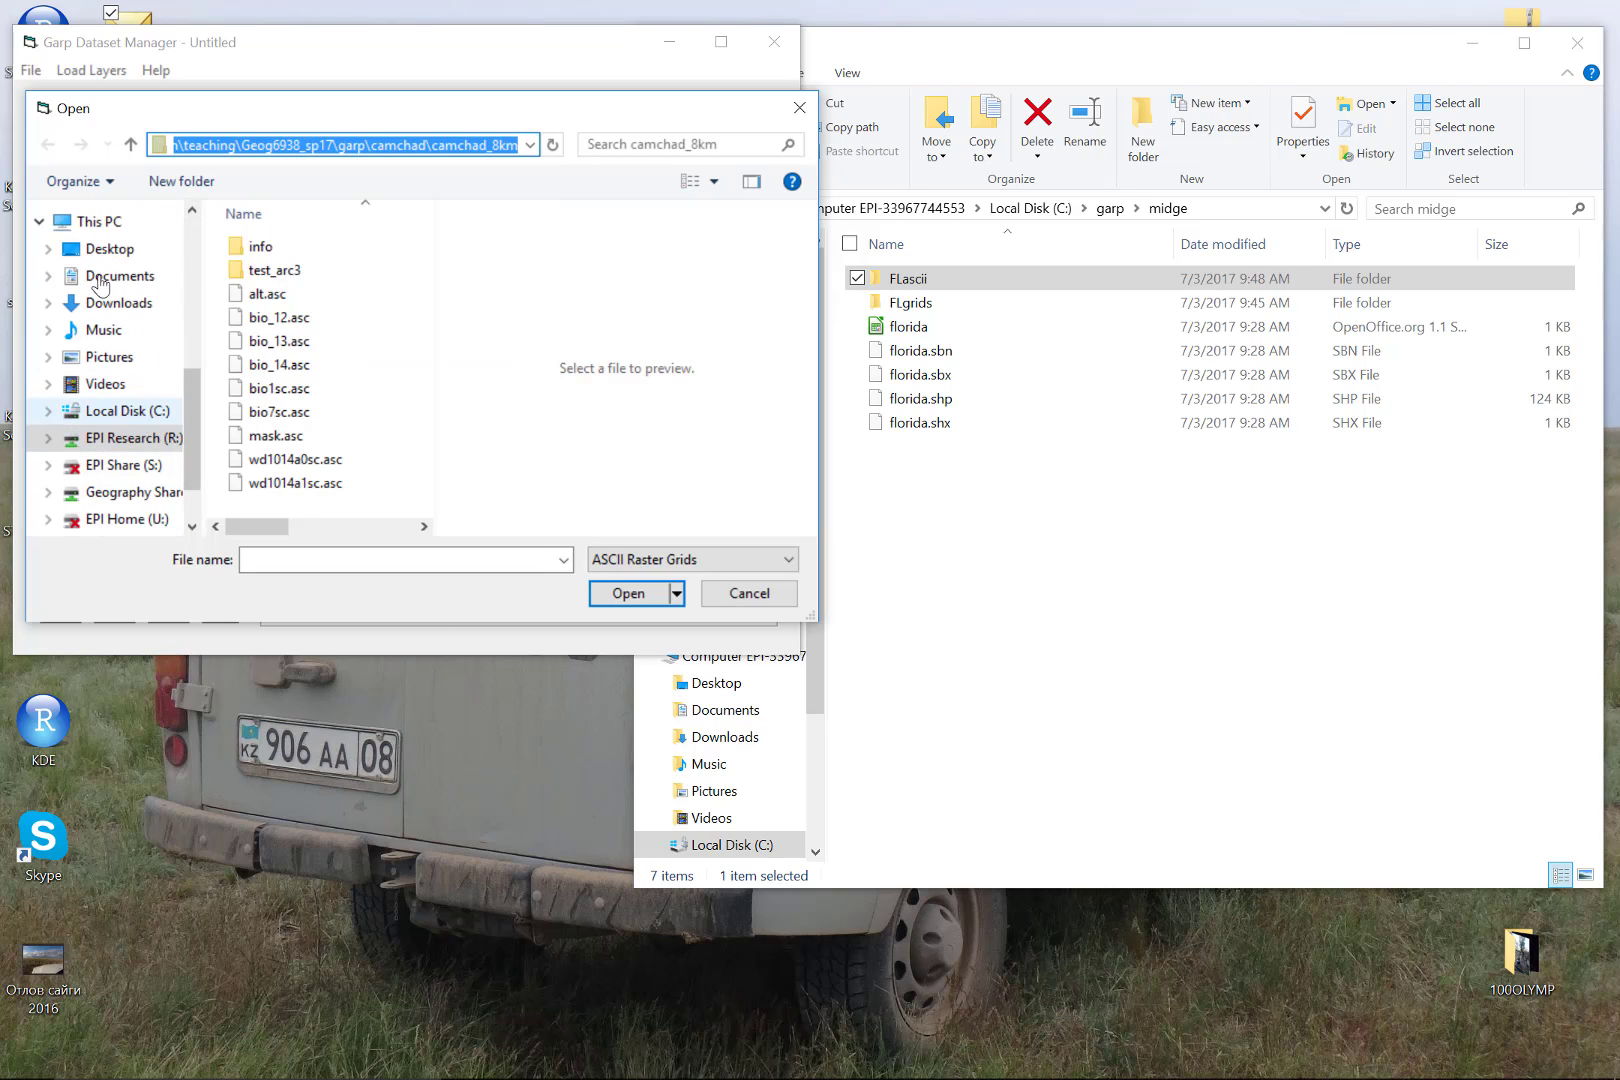
Browse the picker to C:\garp\midge\FLascii to list its wd01 .asc grids
{"action": "left_click", "coordinate": [150, 413]}
{"action": "double_click", "coordinate": [262, 388]}
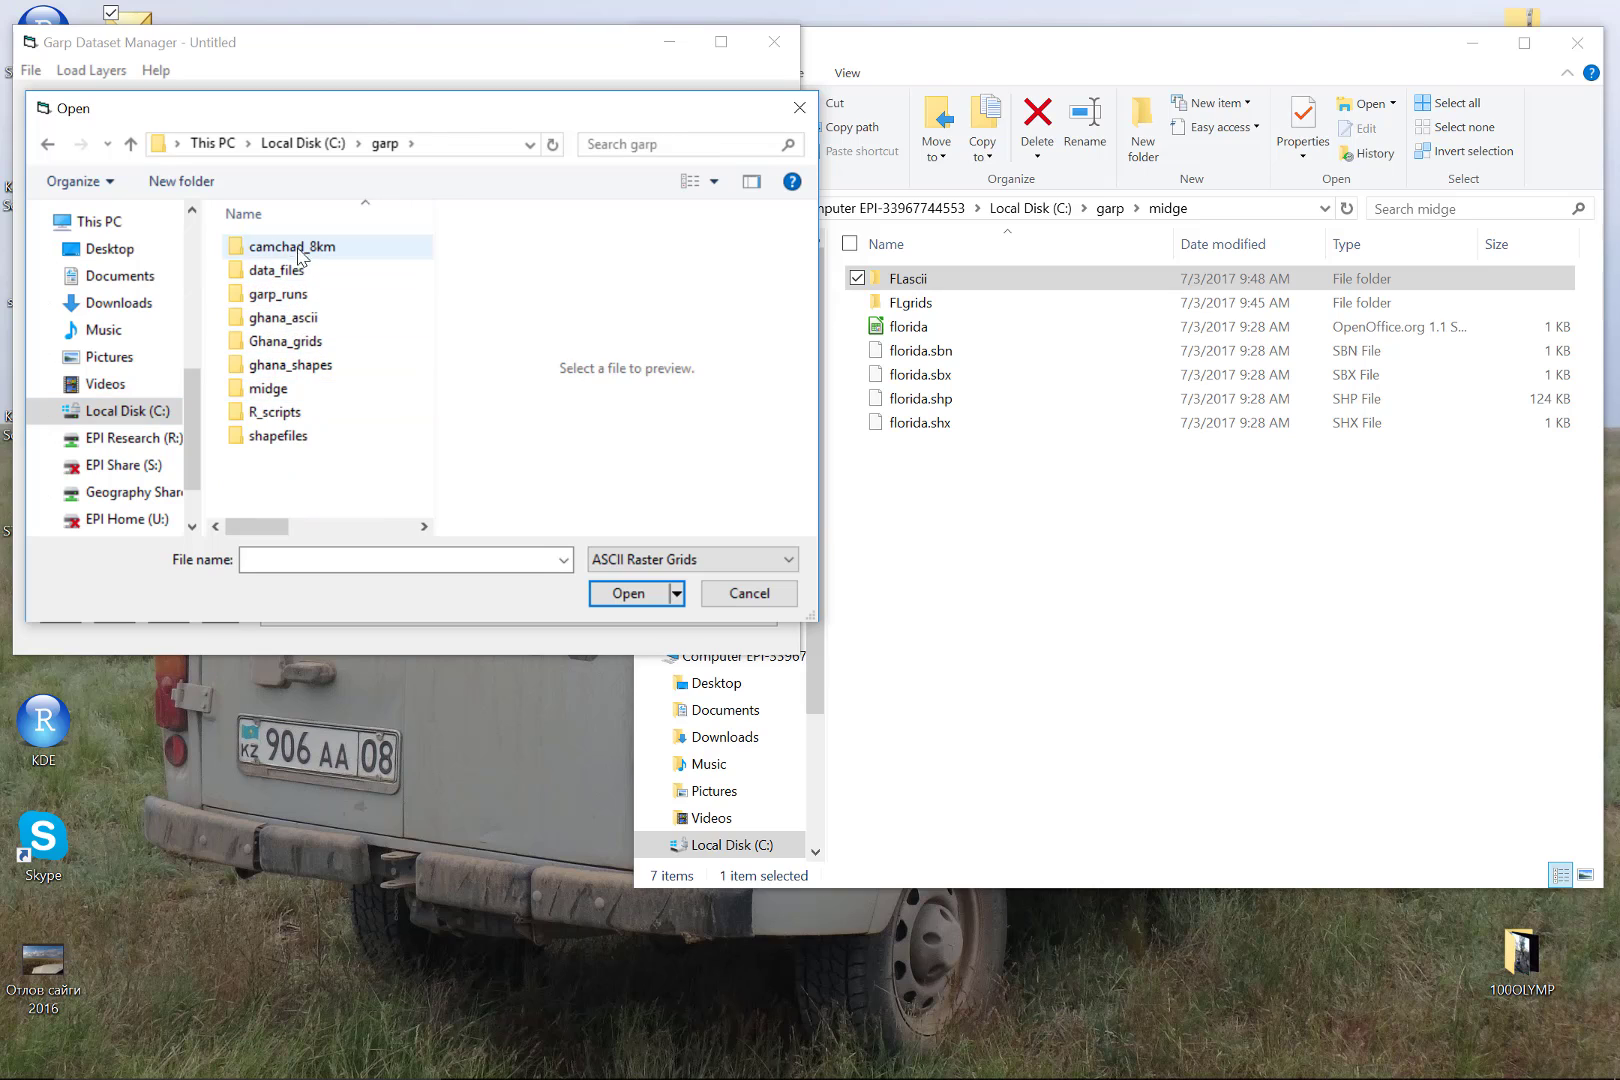
{"action": "double_click", "coordinate": [330, 390]}
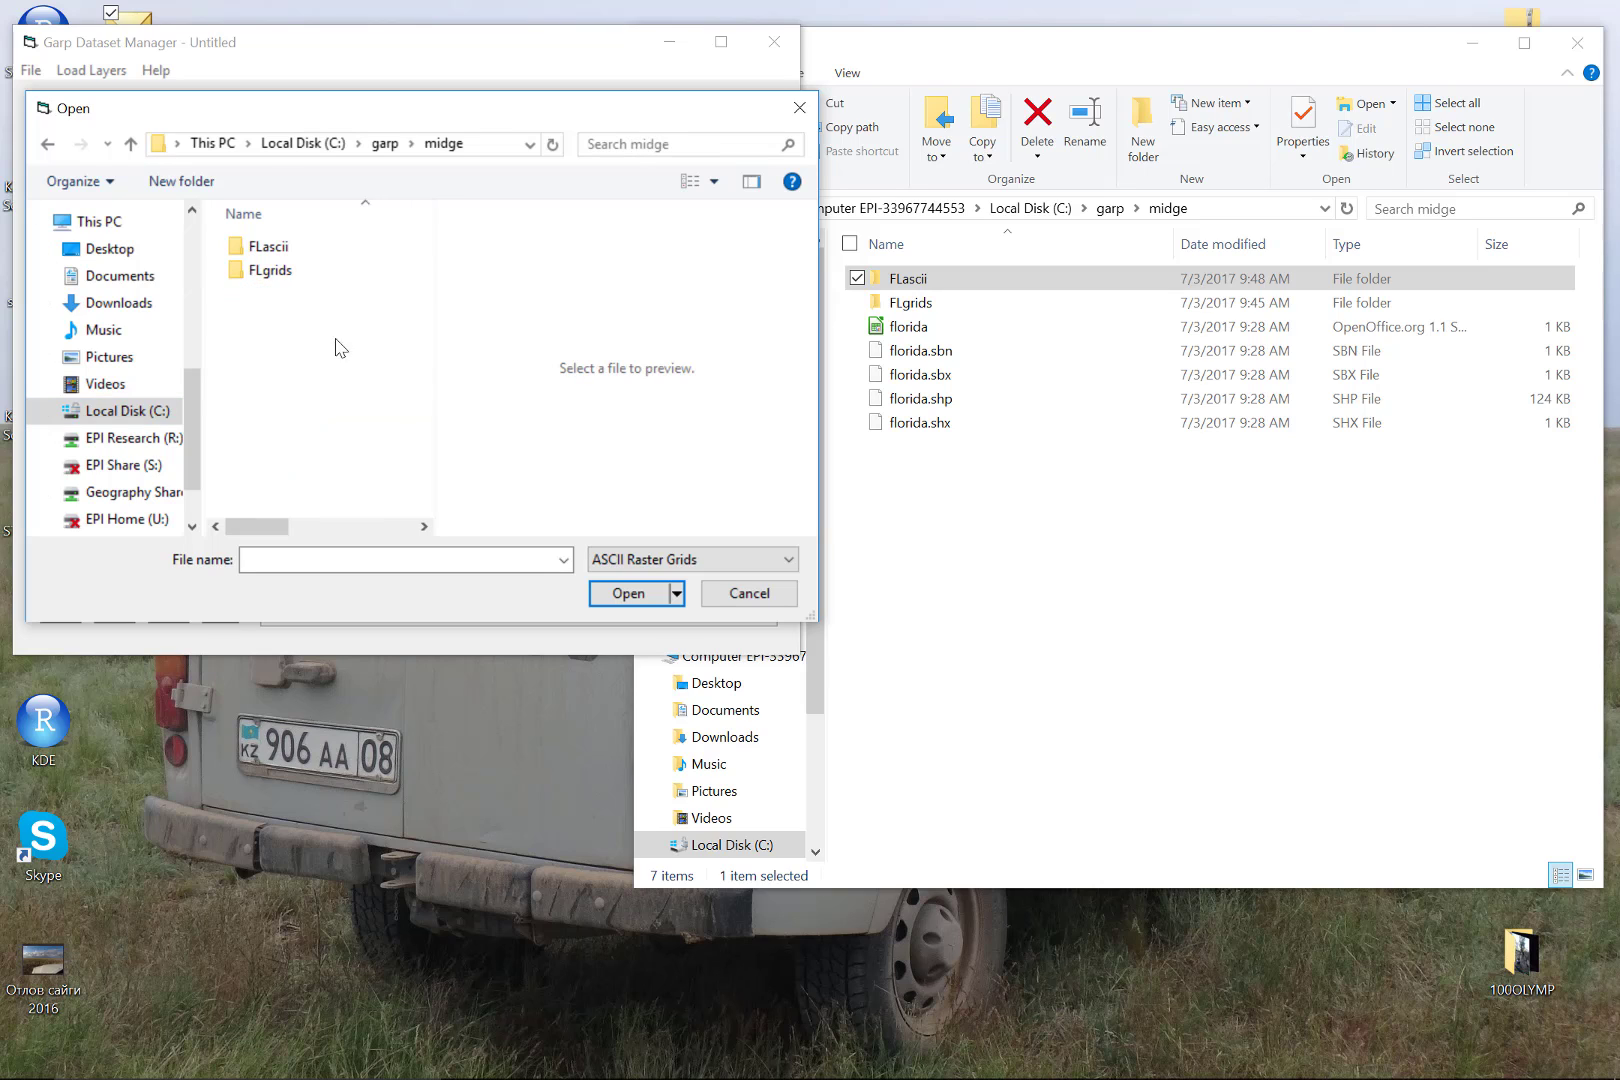
{"action": "double_click", "coordinate": [268, 246]}
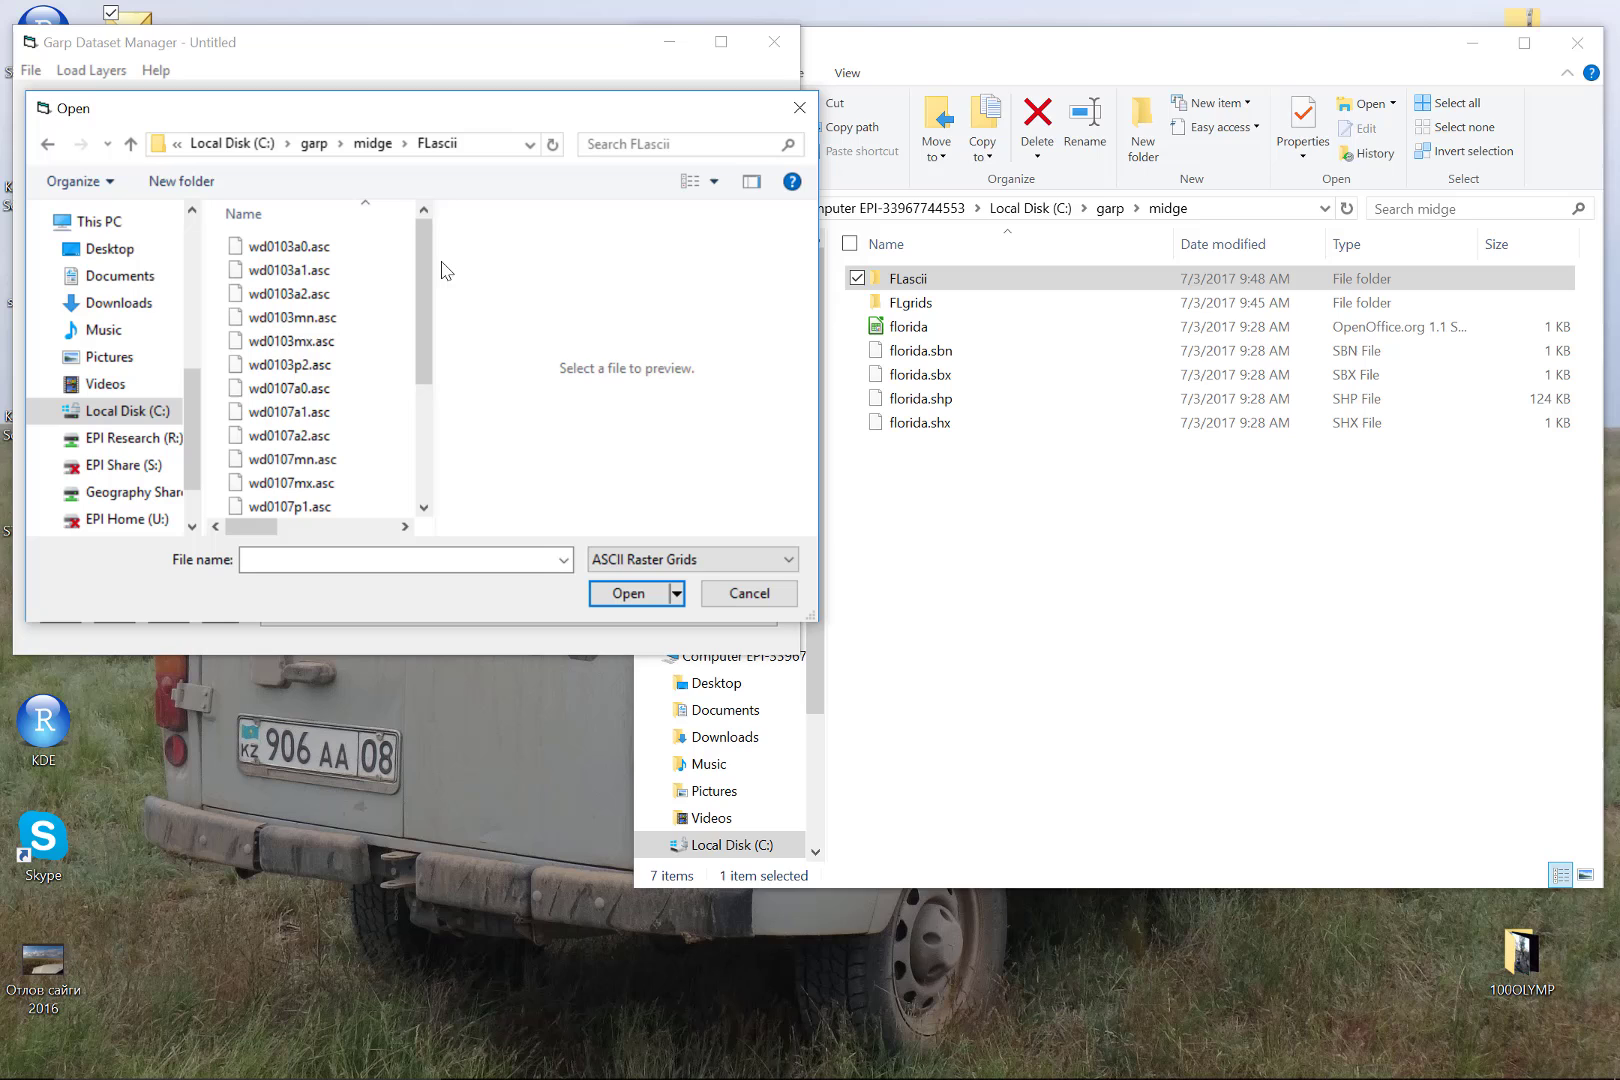
{"action": "mouse_move", "coordinate": [420, 296]}
{"action": "left_mouse_down"}
{"action": "mouse_move", "coordinate": [420, 405]}
{"action": "mouse_move", "coordinate": [423, 260]}
{"action": "left_mouse_up"}
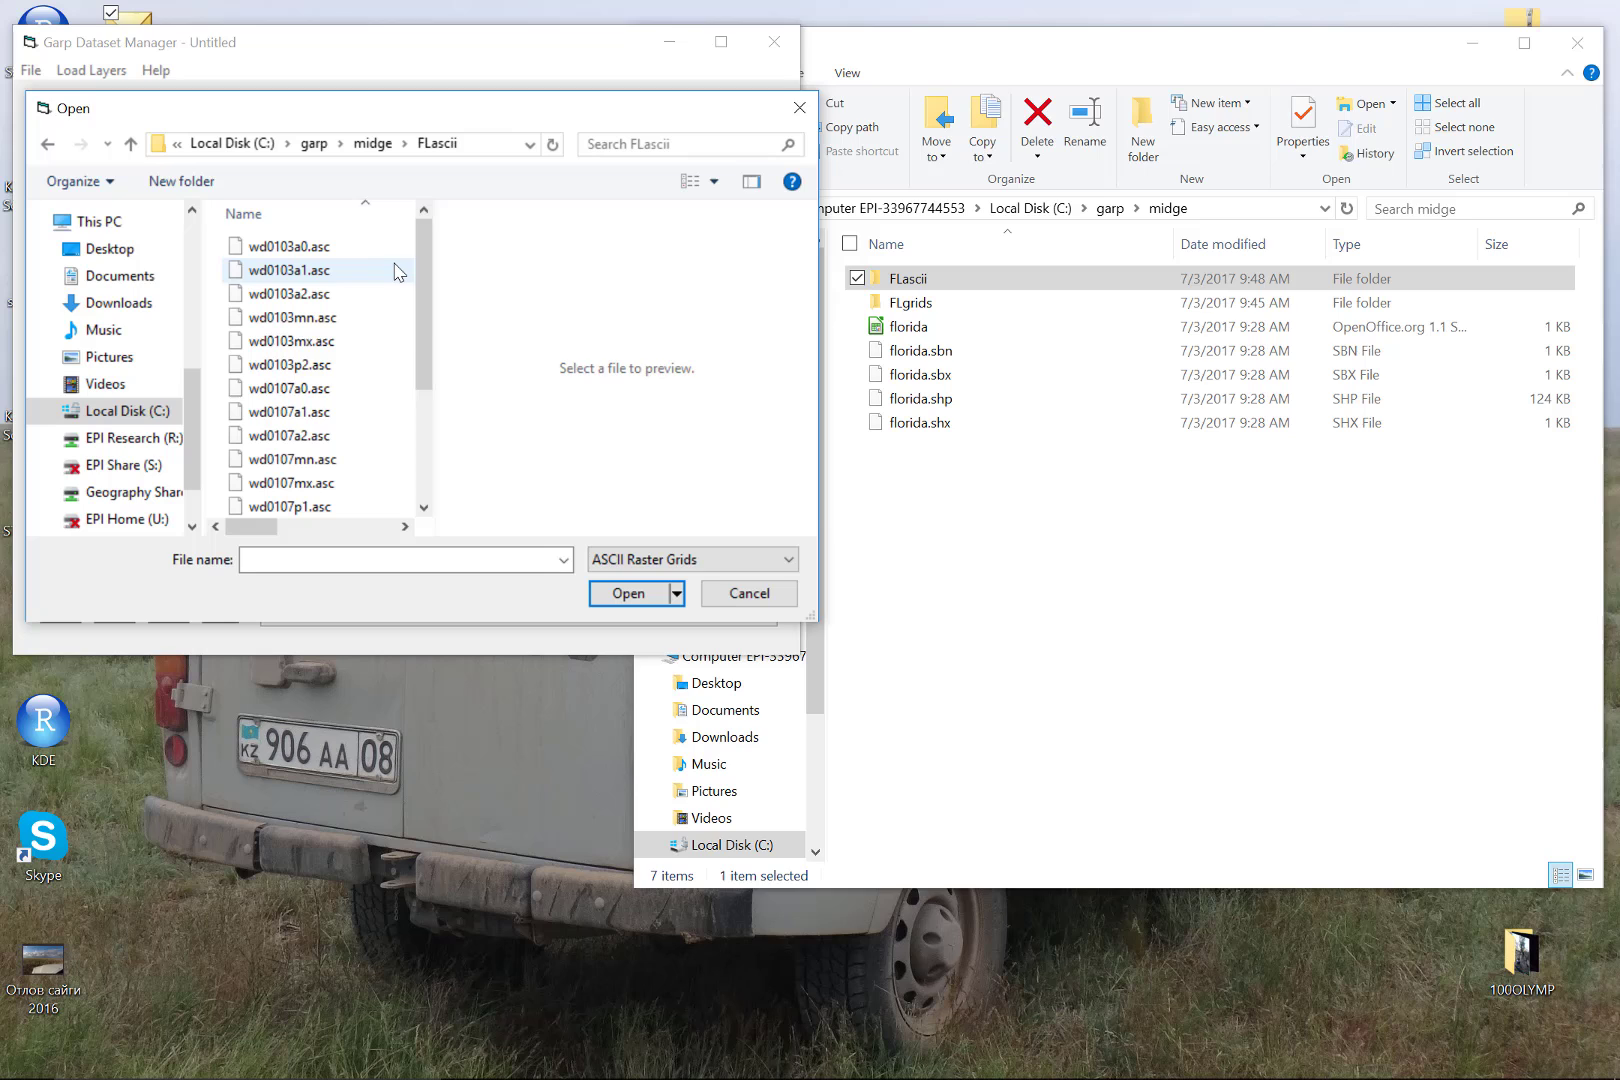
Copy and paste wd0103a0.asc in FLascii, then rename the duplicate to mask.asc
{"action": "left_click_drag", "start_coordinate": [418, 278], "coordinate": [220, 222]}
{"action": "left_click", "coordinate": [276, 246]}
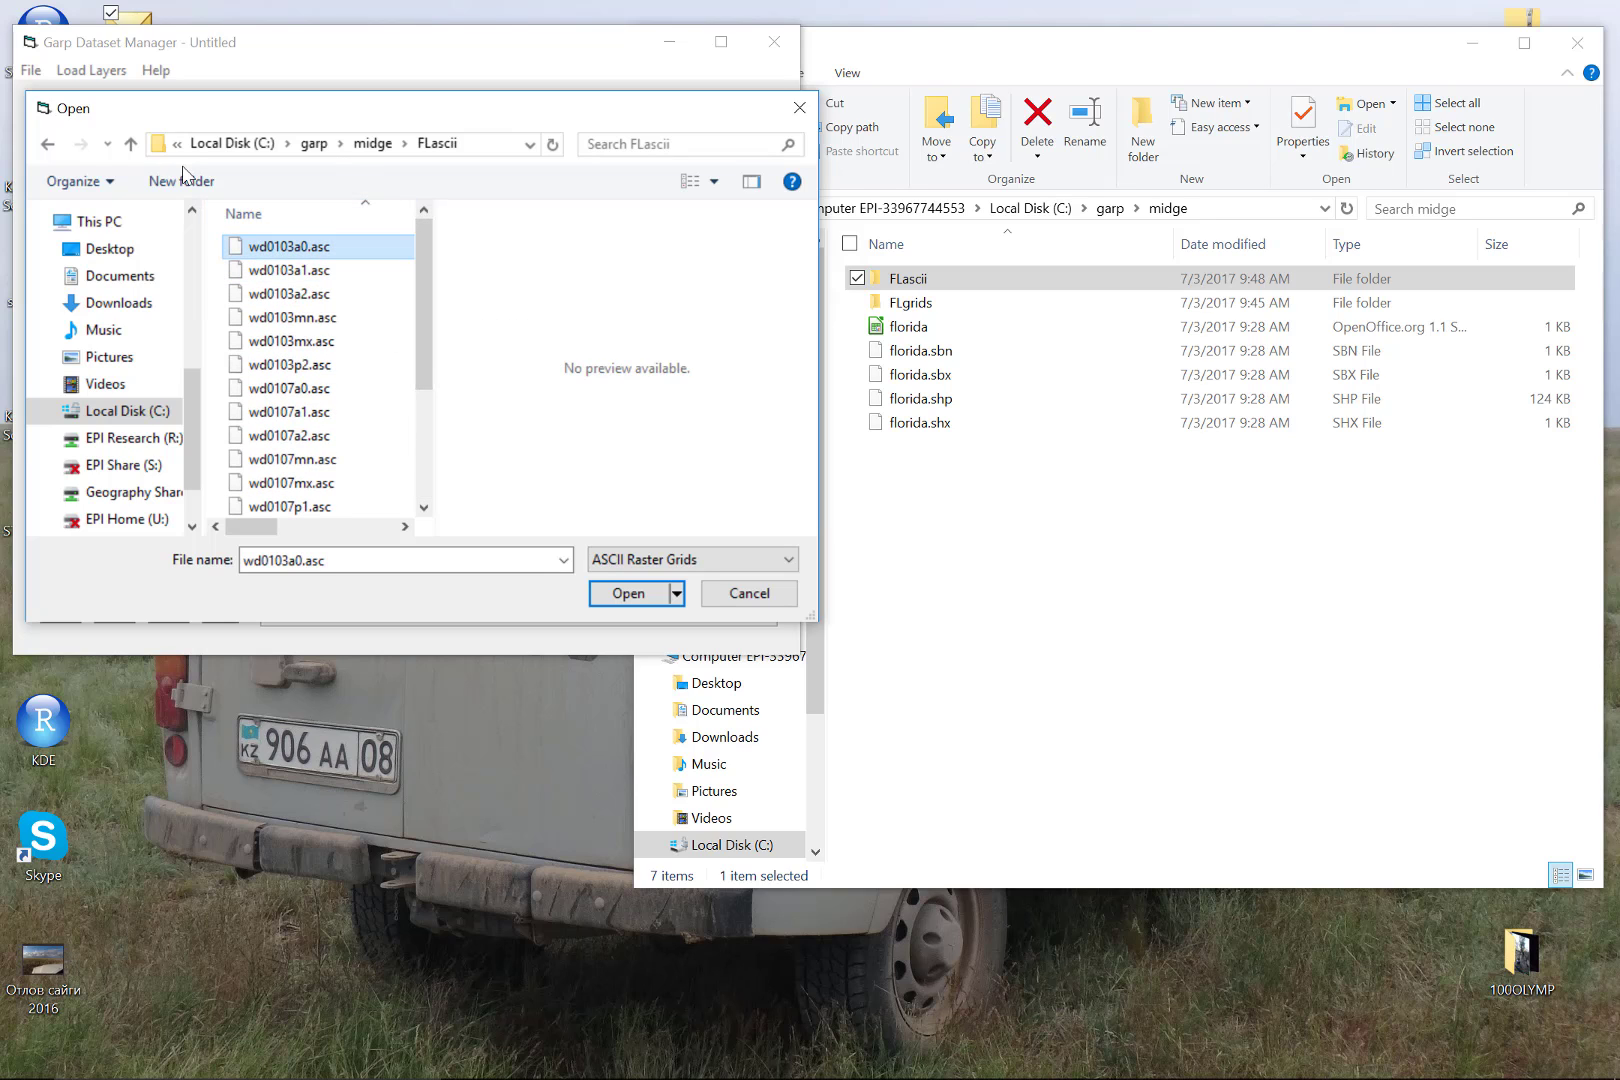
{"action": "right_click", "coordinate": [275, 247]}
{"action": "left_click", "coordinate": [350, 466]}
{"action": "right_click", "coordinate": [340, 245]}
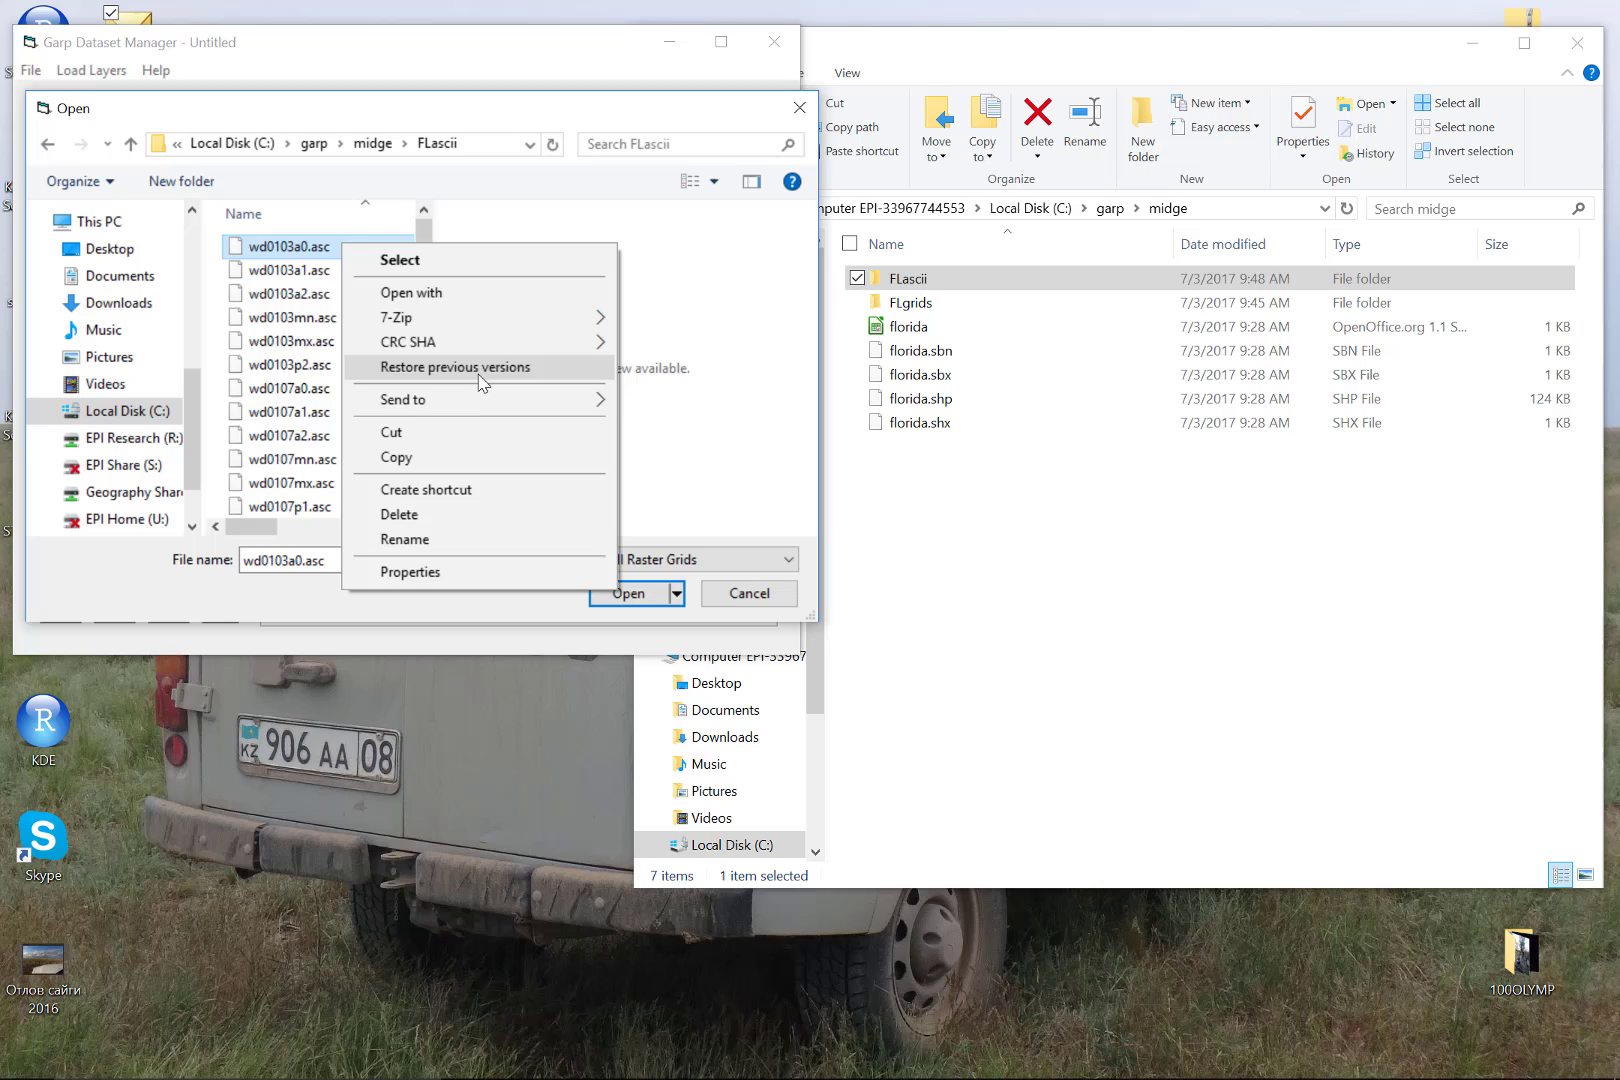
{"action": "key", "text": "Escape"}
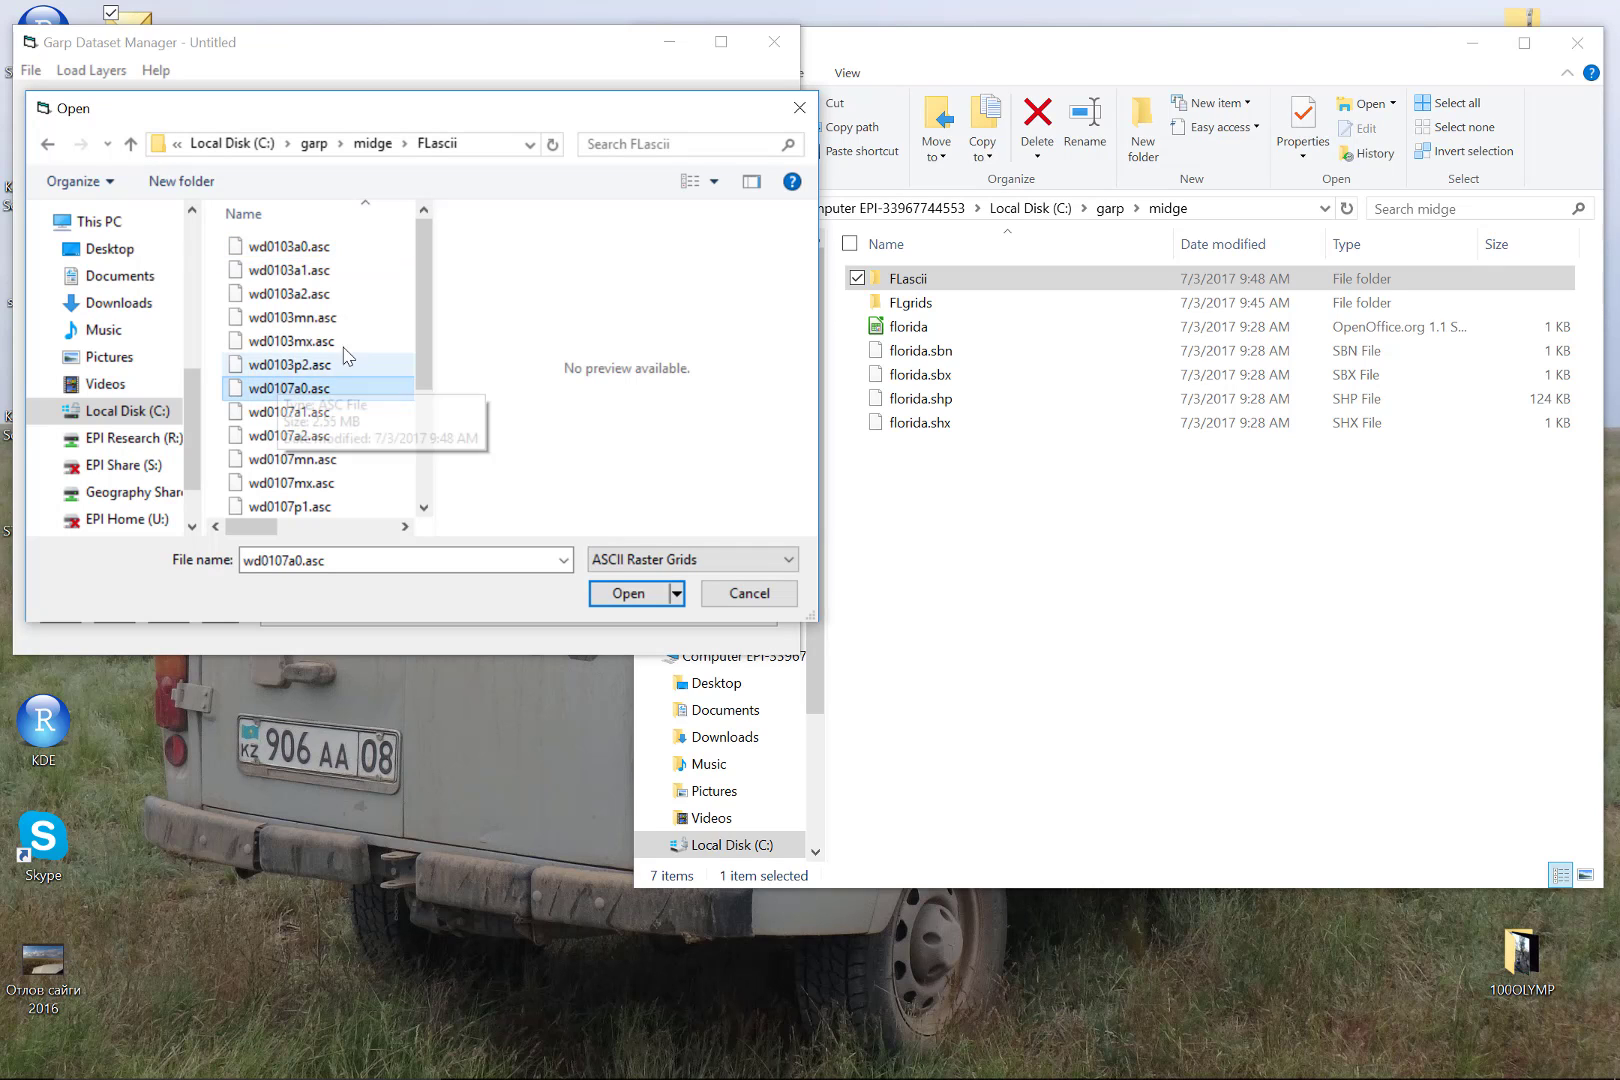
{"action": "key", "text": "ctrl+v"}
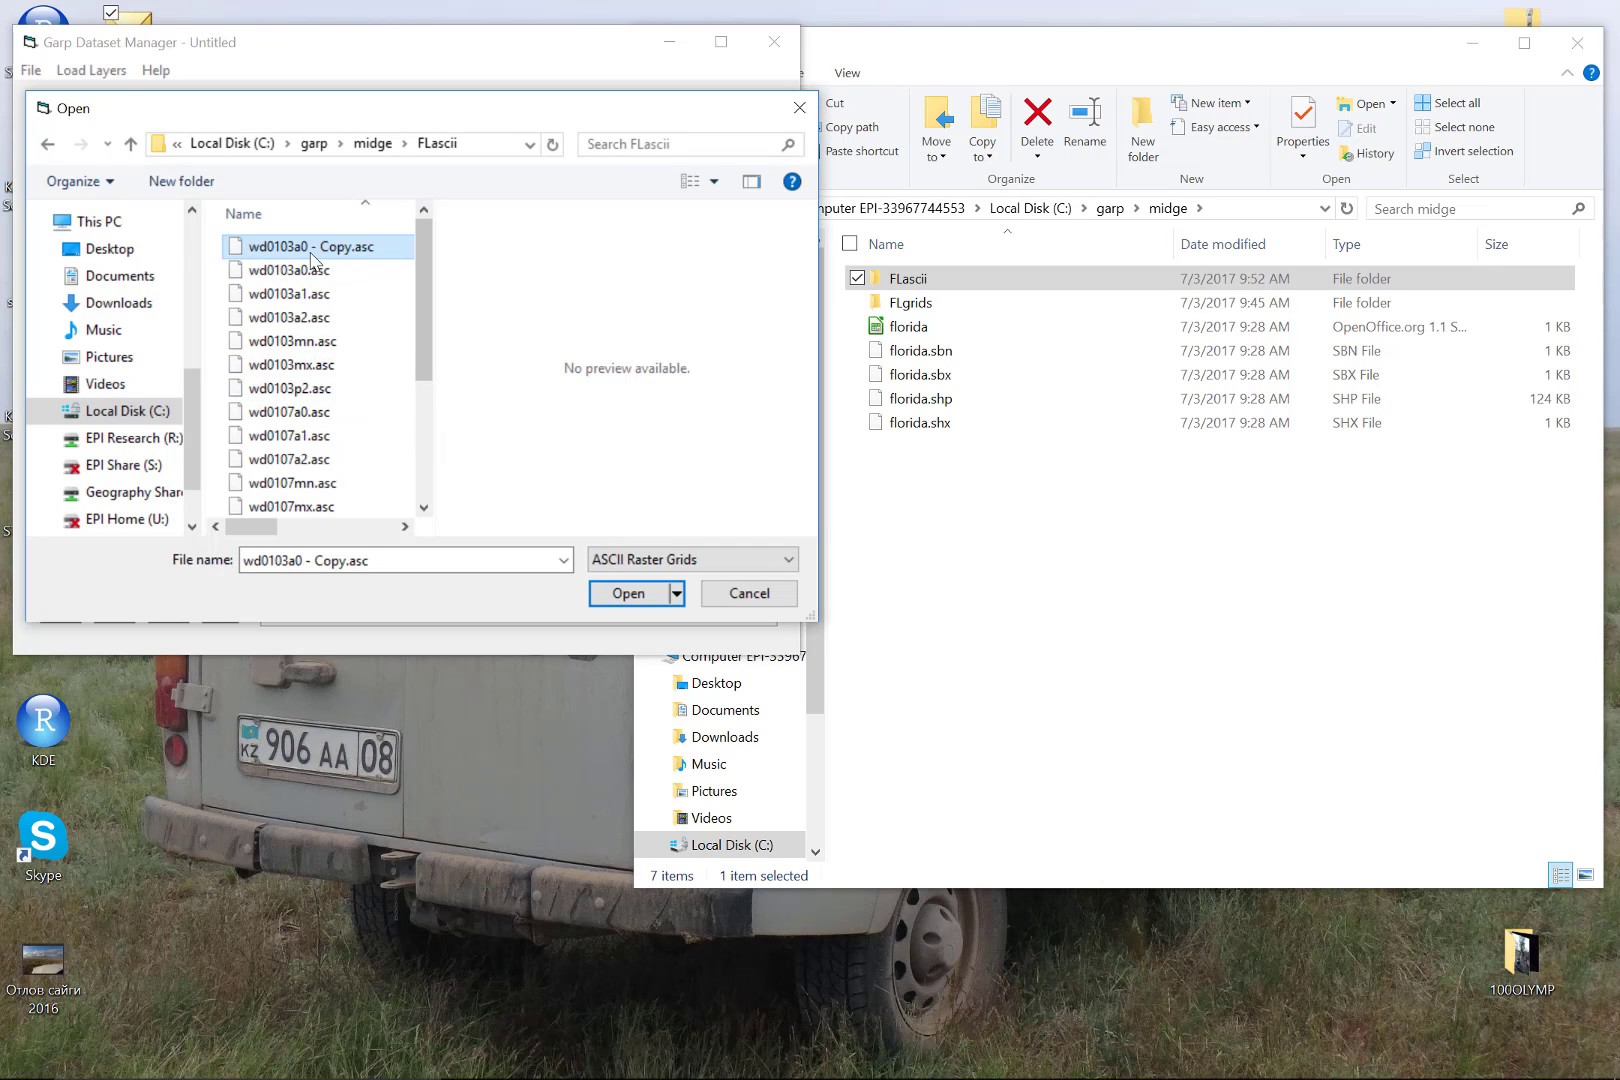
{"action": "left_click", "coordinate": [350, 248]}
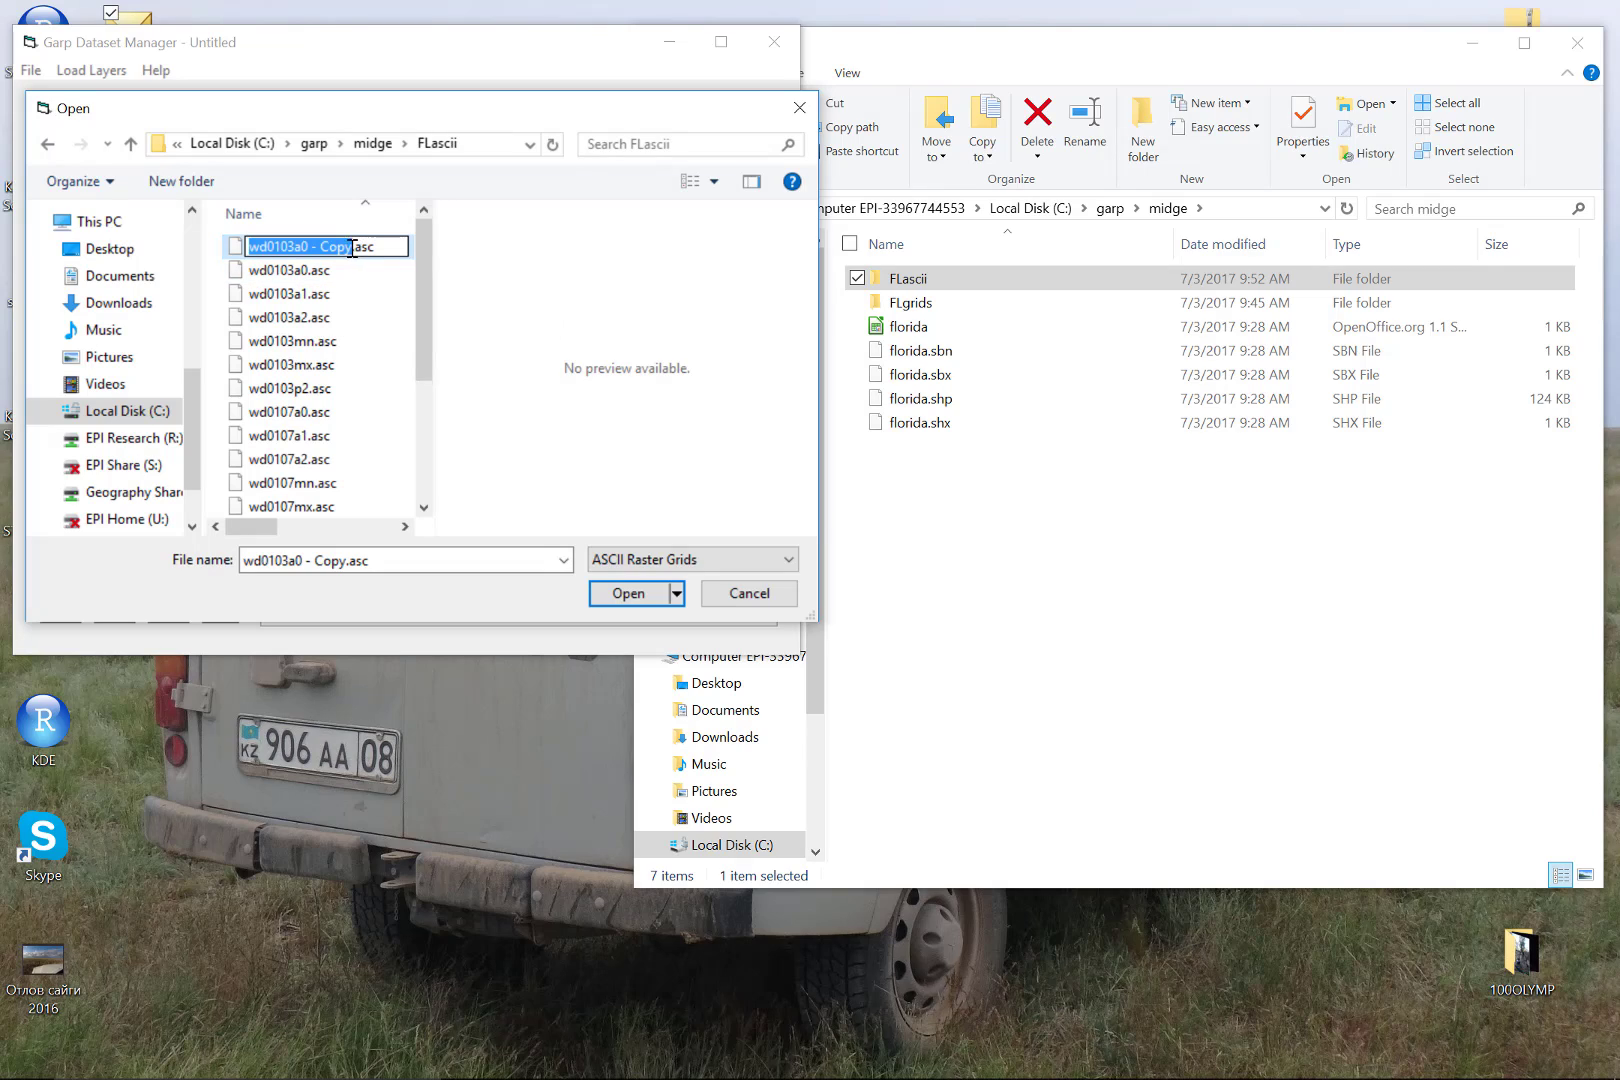
{"action": "type", "text": "mask"}
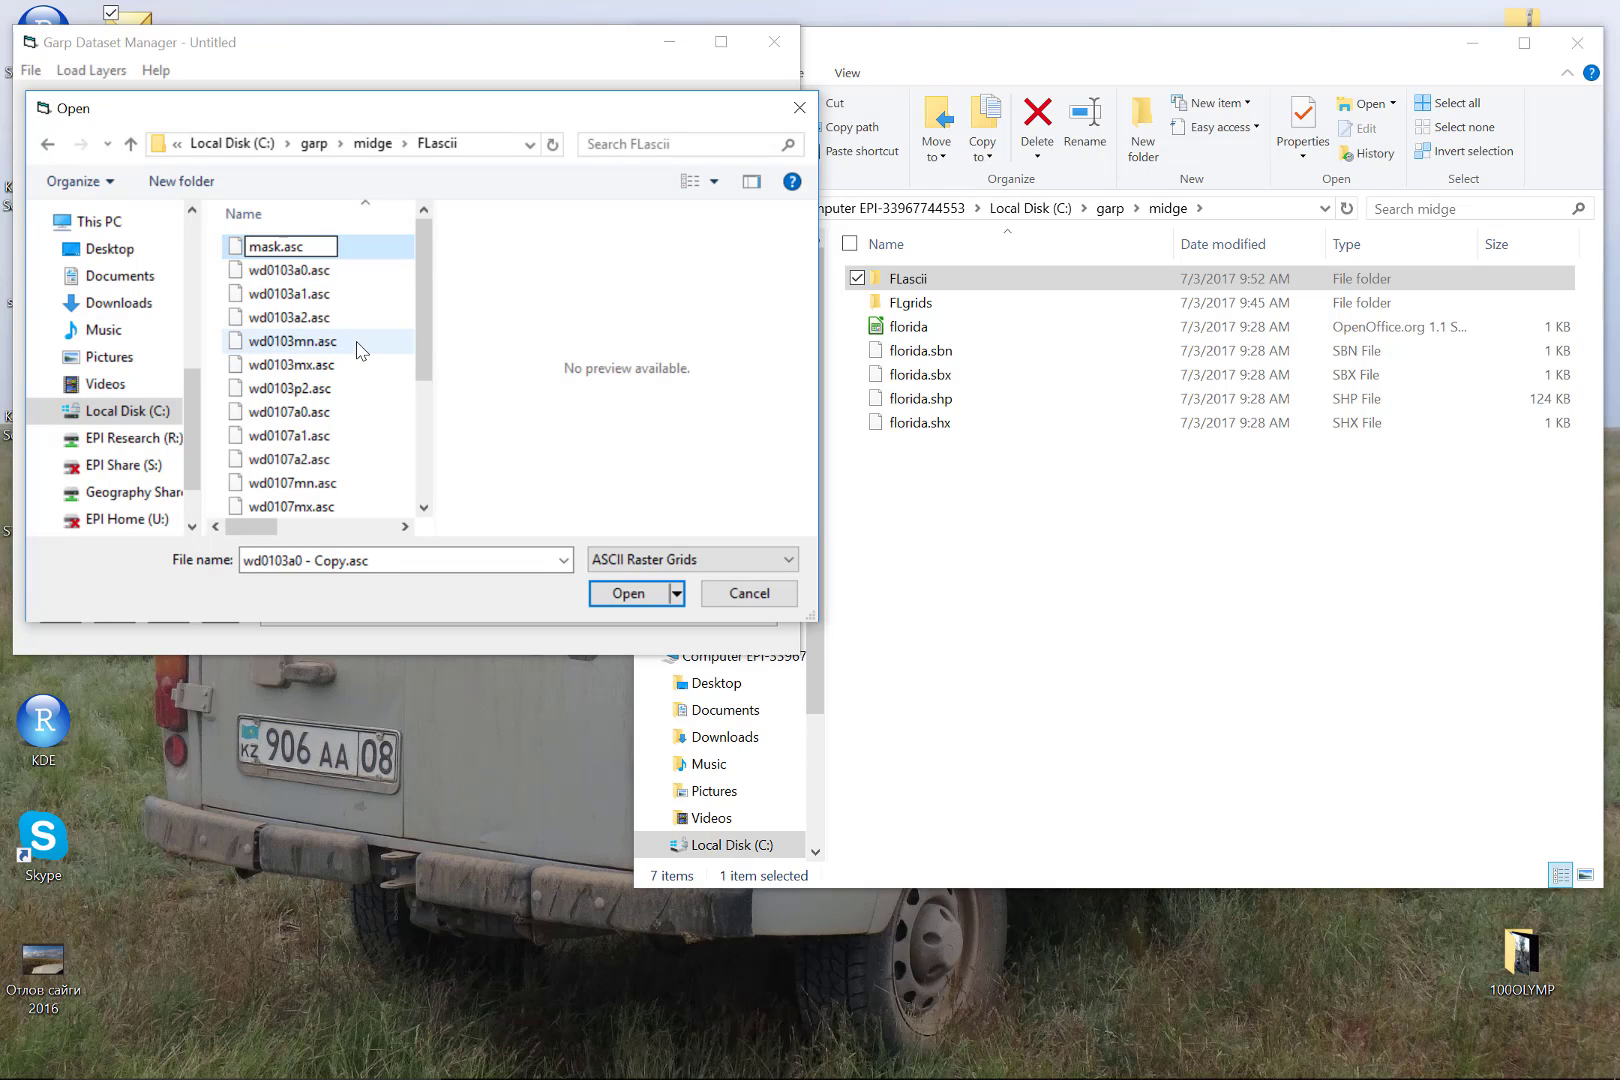
{"action": "left_click", "coordinate": [357, 345]}
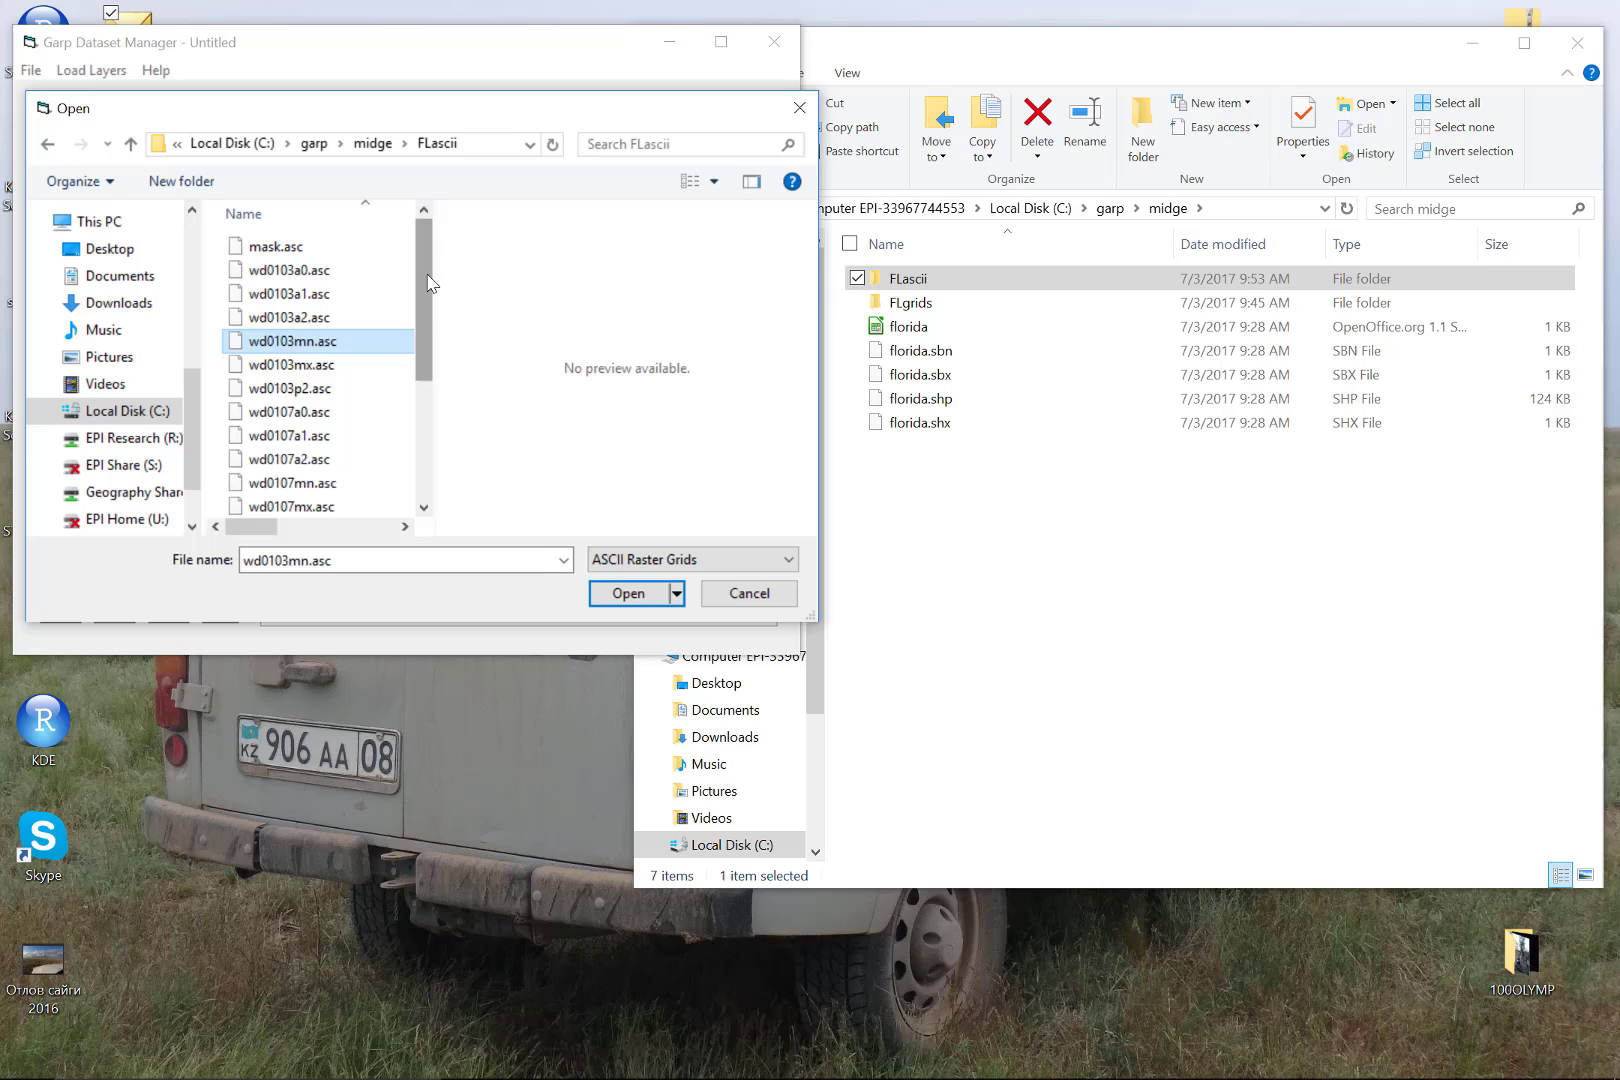
Open the FLascii grids so layers wd0103a0 through wd0114p2 plus mask load
{"action": "mouse_move", "coordinate": [428, 280]}
{"action": "left_mouse_down"}
{"action": "mouse_move", "coordinate": [430, 405]}
{"action": "mouse_move", "coordinate": [422, 272]}
{"action": "left_mouse_up"}
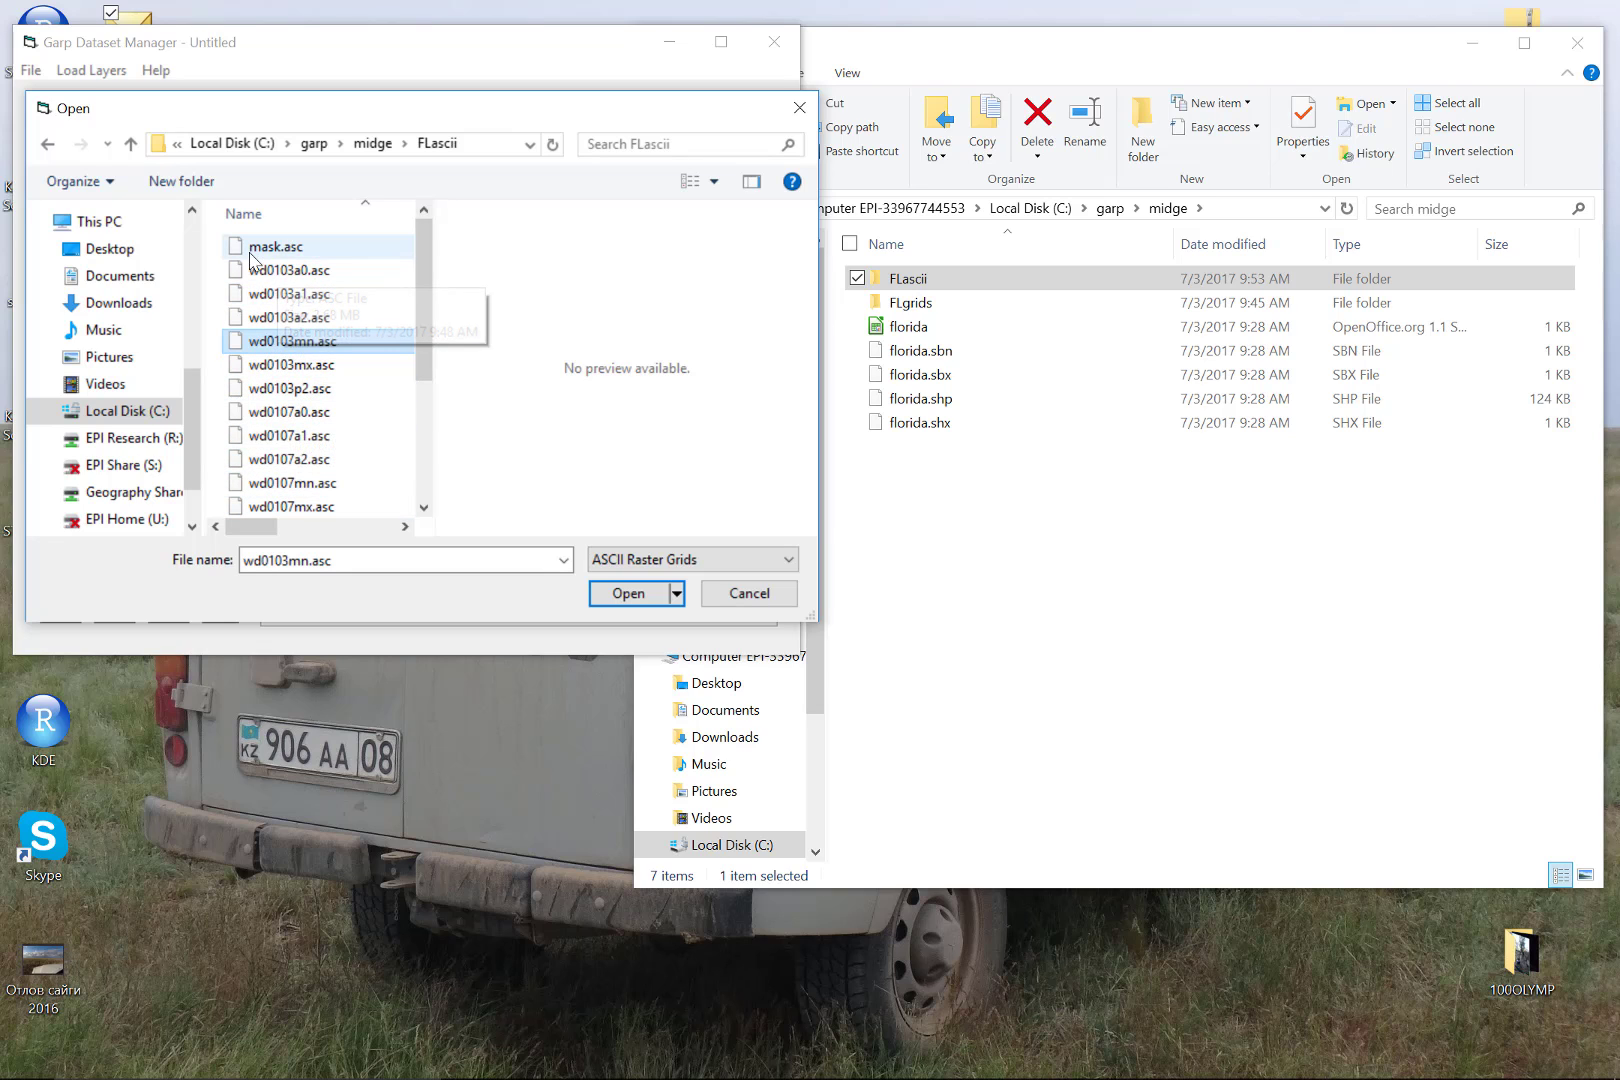
{"action": "left_click", "coordinate": [630, 594]}
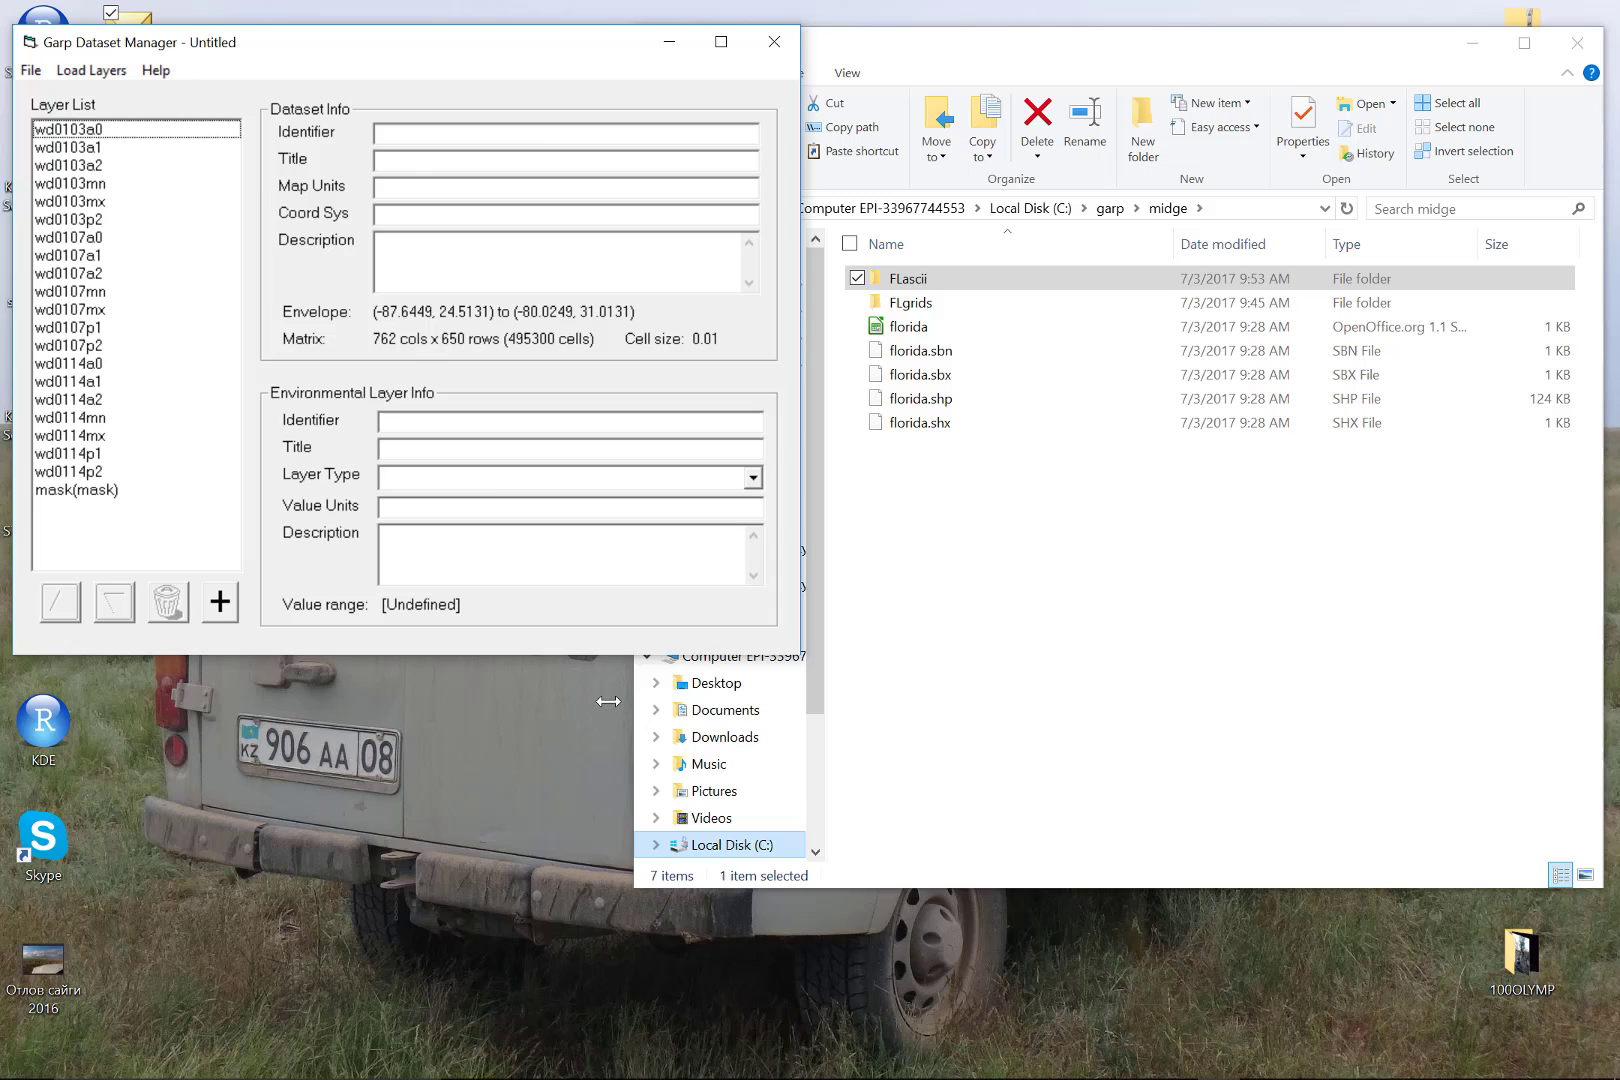
Enter FL_tala_1km as the Identifier and paste the same text into Title
{"action": "left_click", "coordinate": [425, 134]}
{"action": "type", "text": "FL_"}
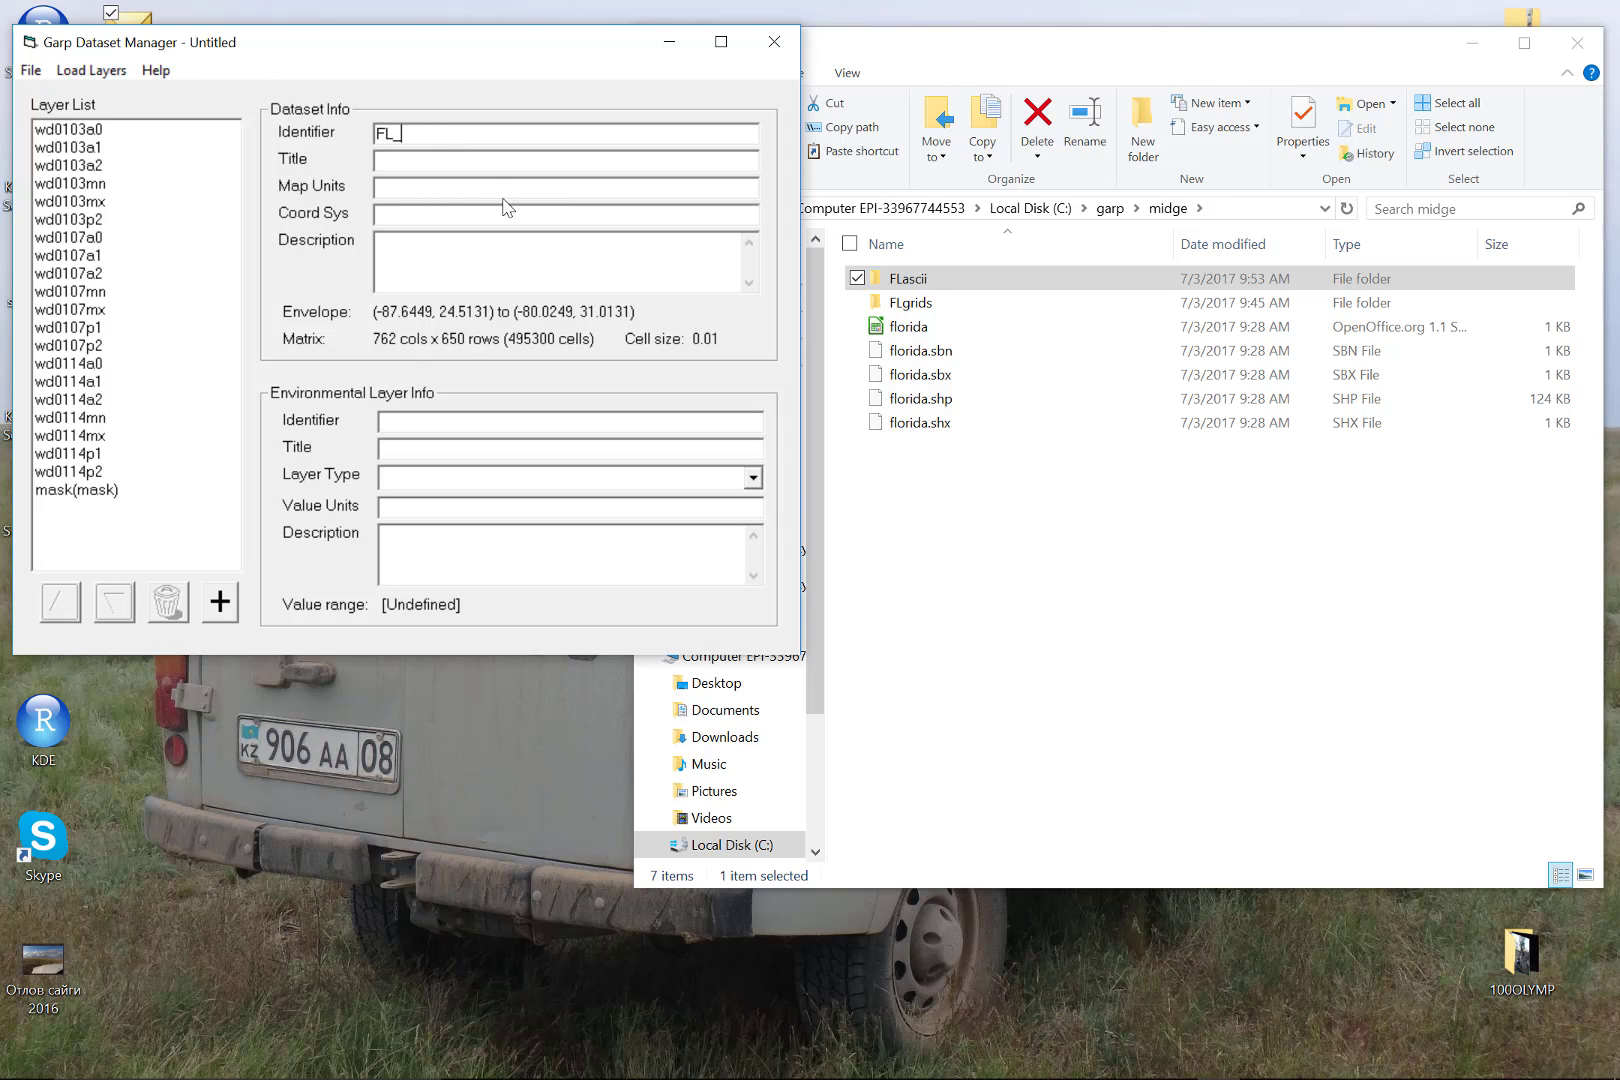
{"action": "type", "text": "tala"}
{"action": "type", "text": "_1km"}
{"action": "left_click_drag", "start_coordinate": [468, 134], "coordinate": [340, 131]}
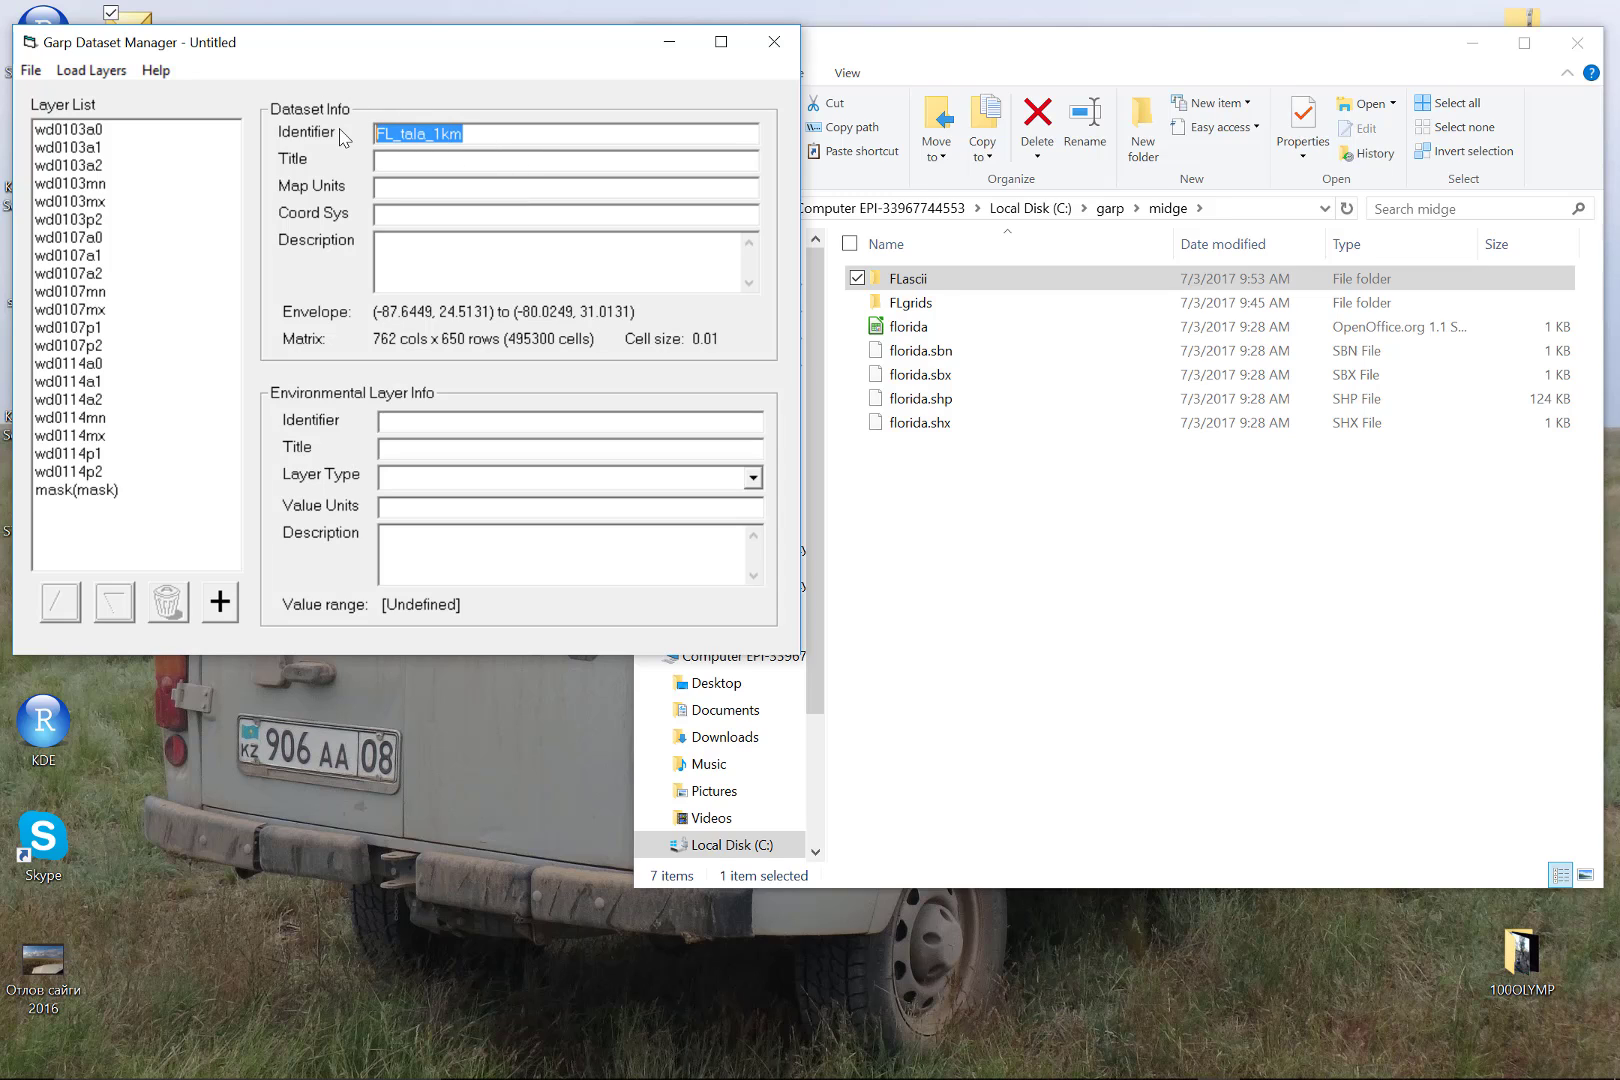
{"action": "key", "text": "ctrl+c"}
{"action": "left_click", "coordinate": [406, 160]}
{"action": "key", "text": "ctrl+v"}
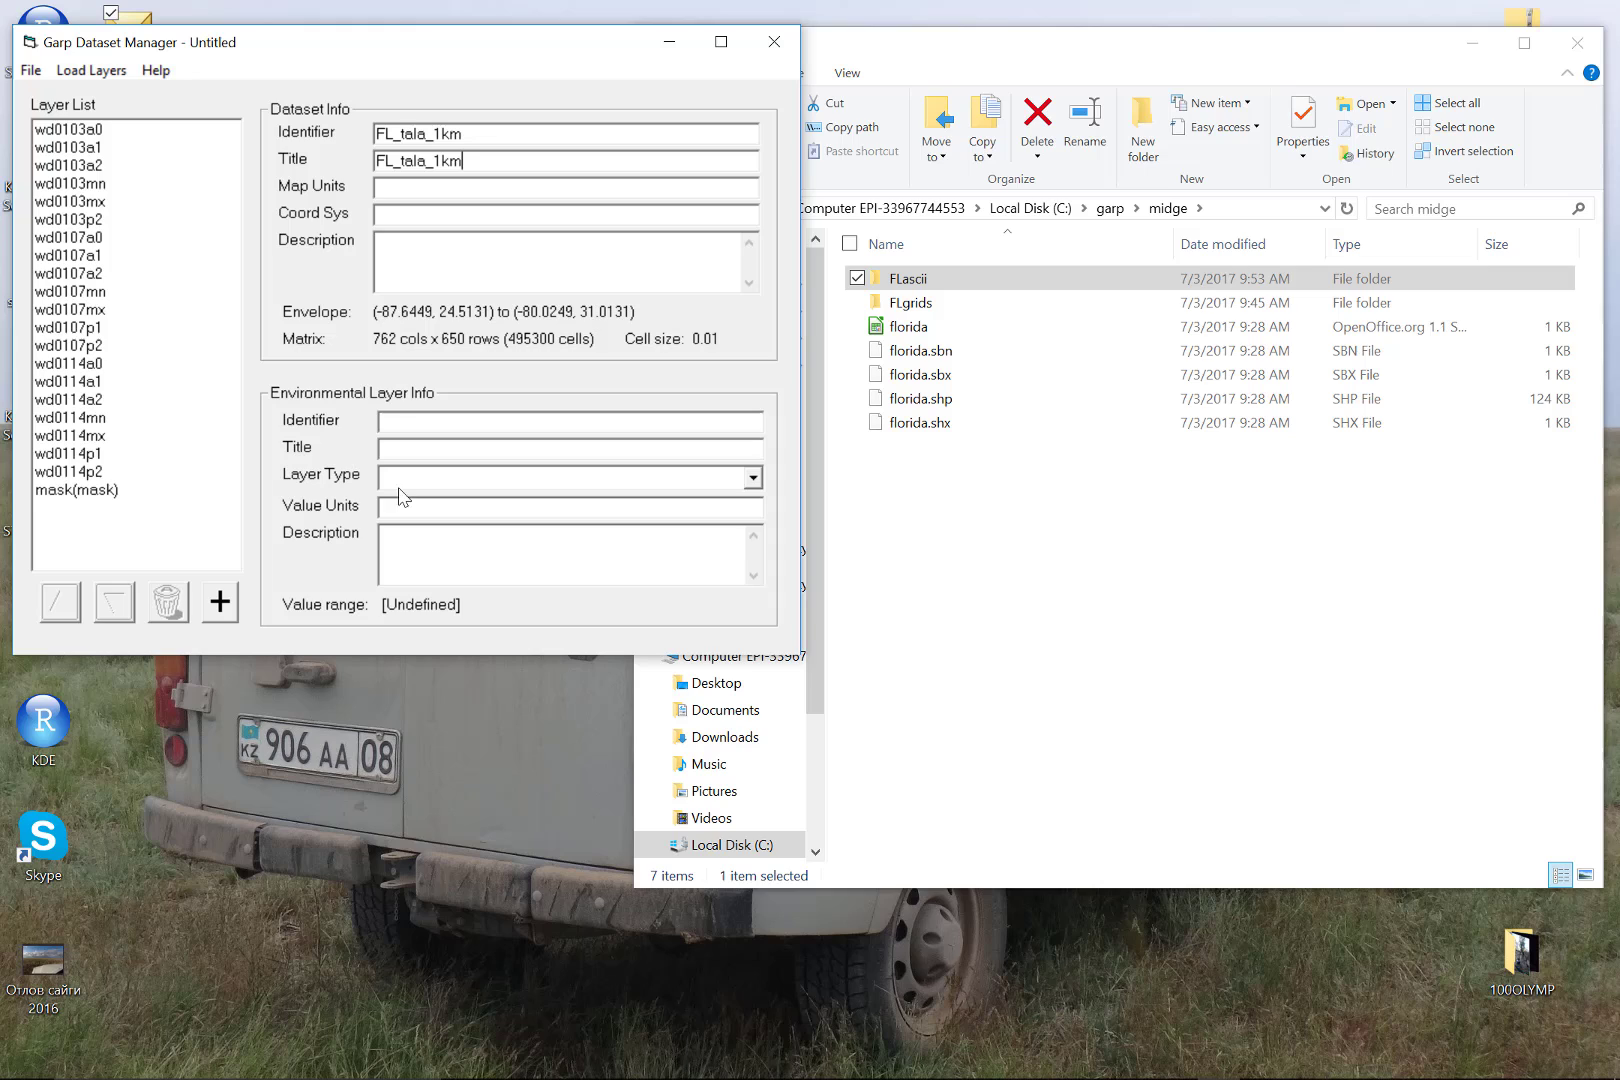
Select wd0103a0 in the Layer List to show its 0–3166 value range
{"action": "left_click", "coordinate": [82, 131]}
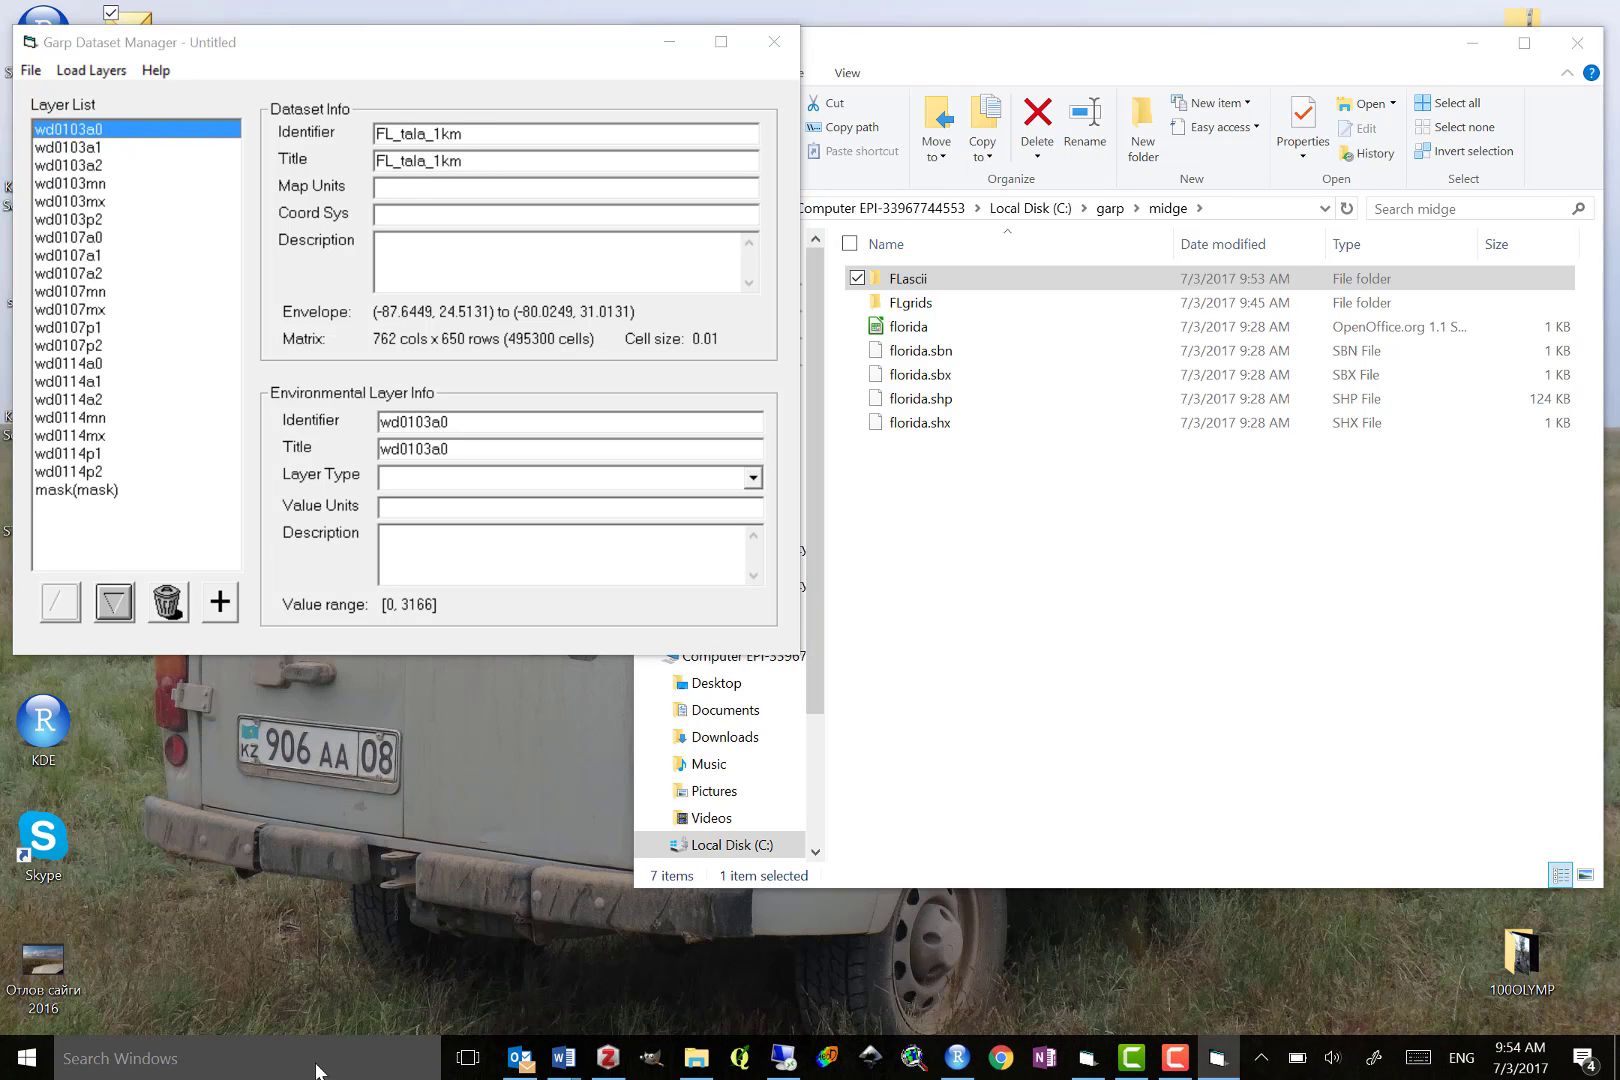
Launch Desktop Garp from a Start search and move its window down and right
{"action": "left_click", "coordinate": [316, 1057]}
{"action": "type", "text": "data"}
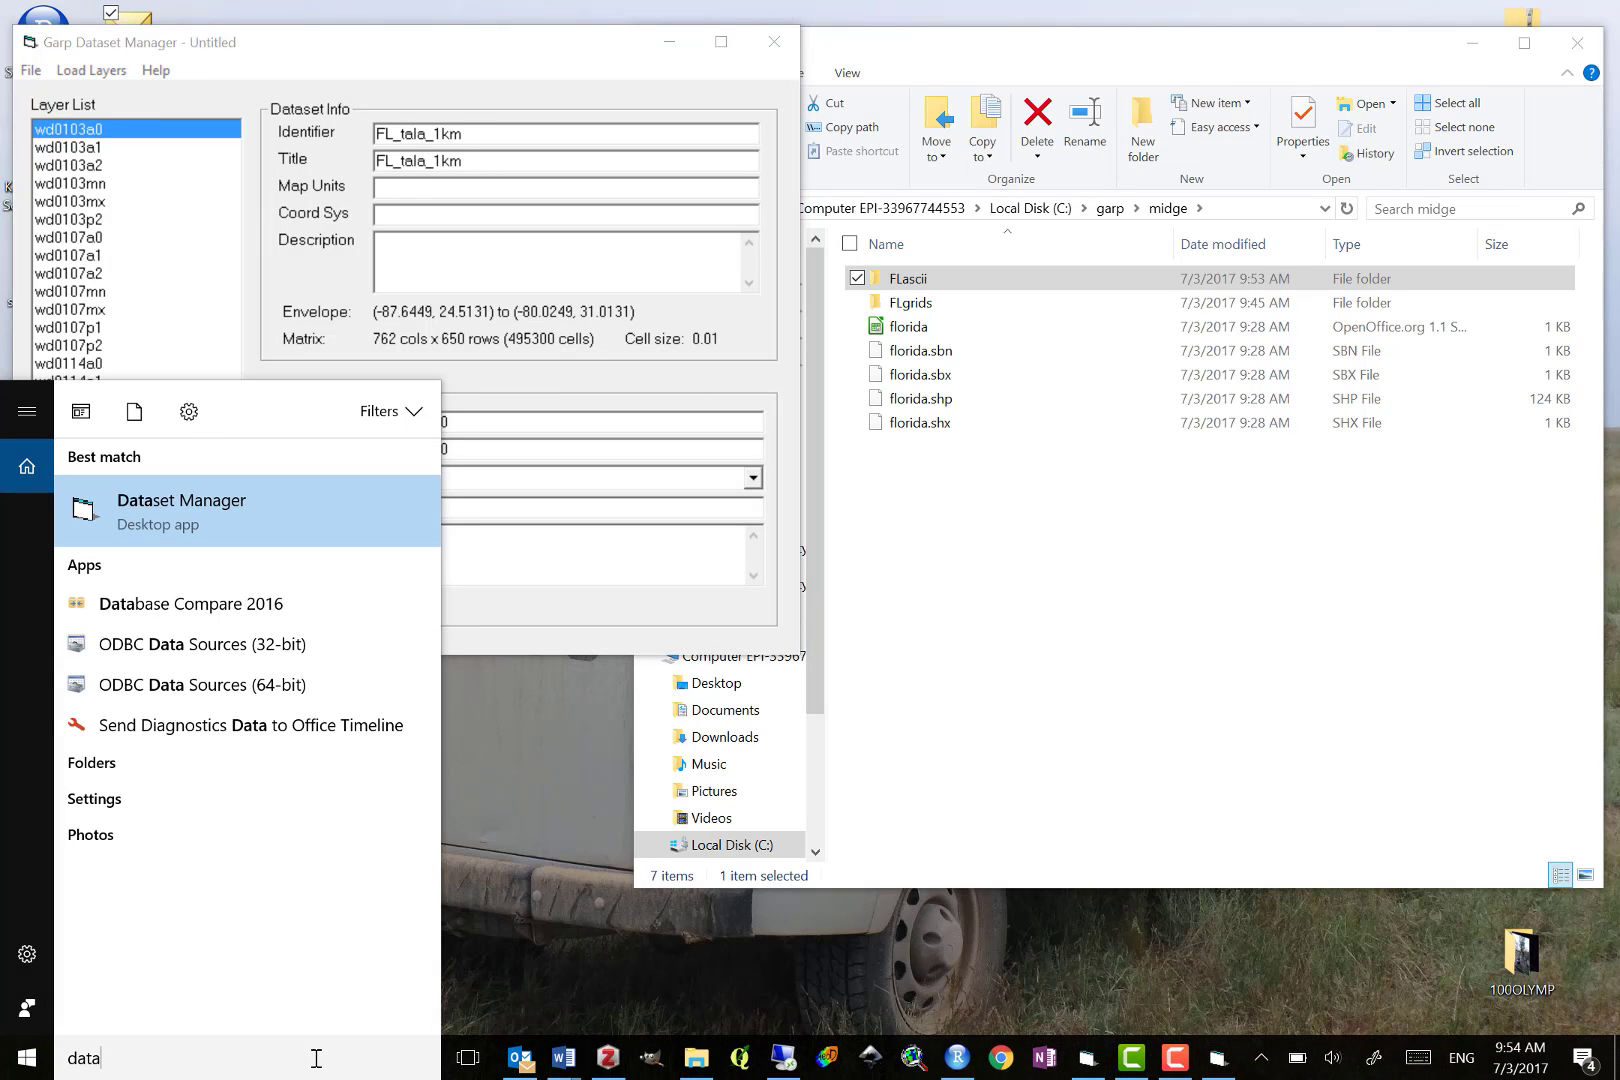
{"action": "key", "text": "BackSpace"}
{"action": "key", "text": "BackSpace"}
{"action": "key", "text": "BackSpace"}
{"action": "key", "text": "BackSpace"}
{"action": "type", "text": "gard"}
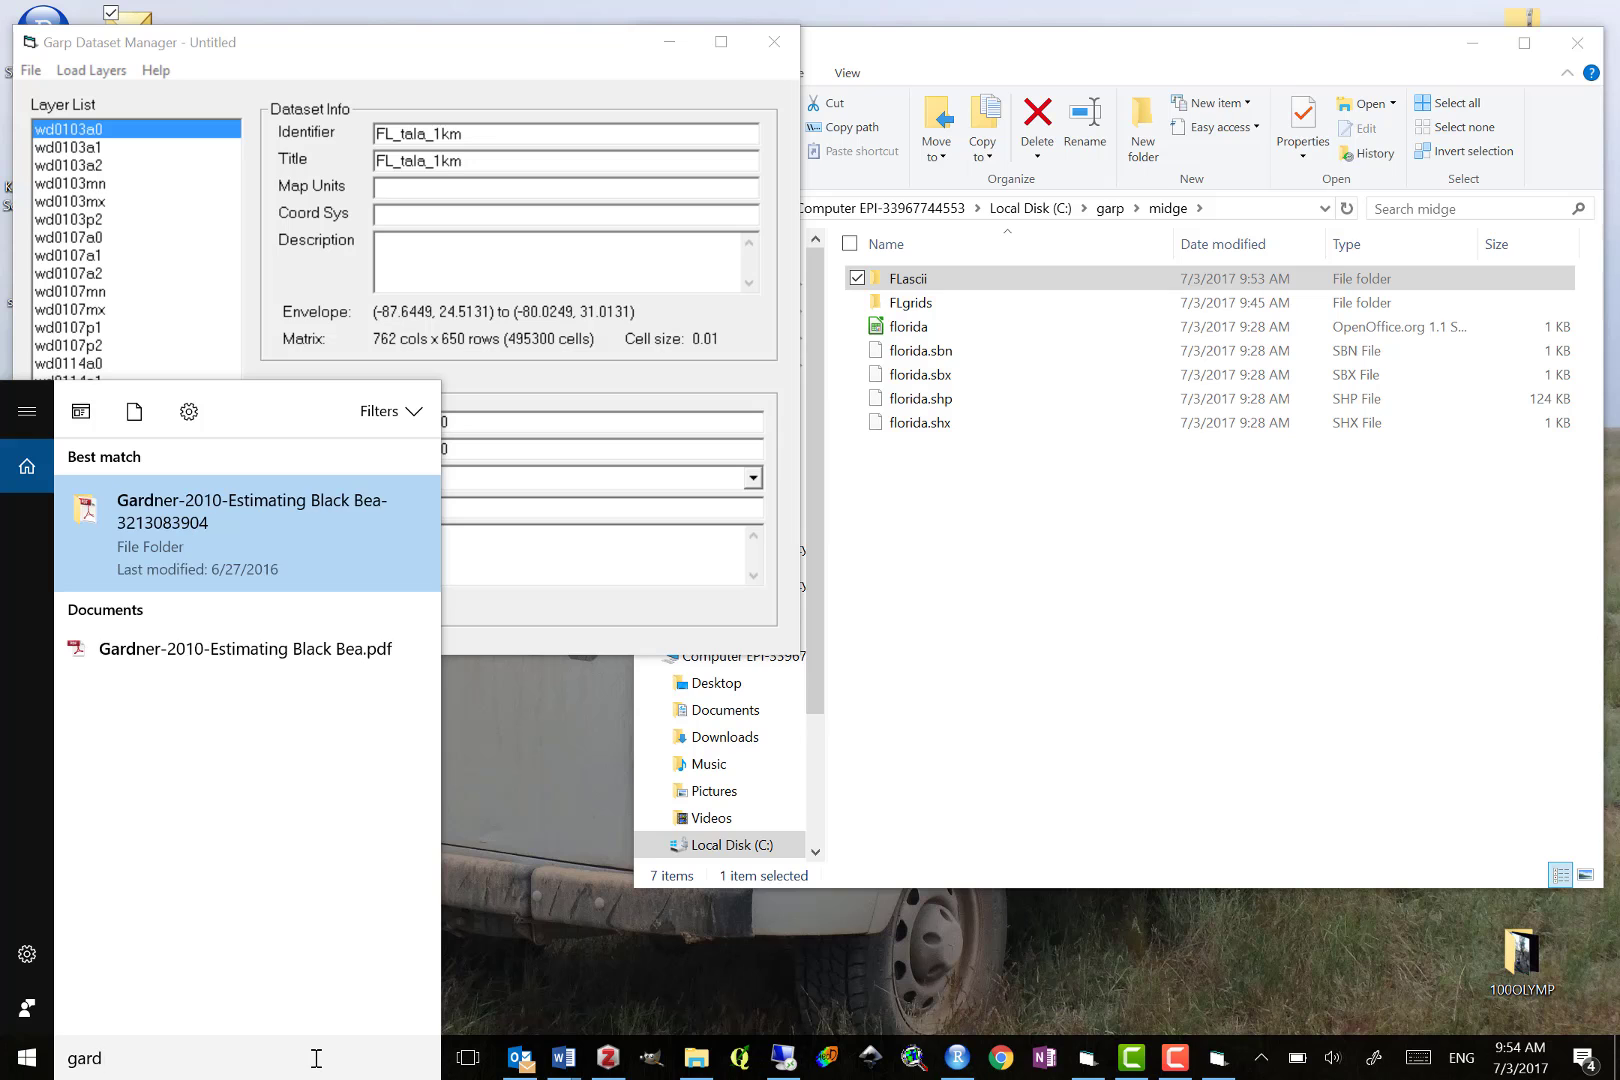
{"action": "type", "text": "p"}
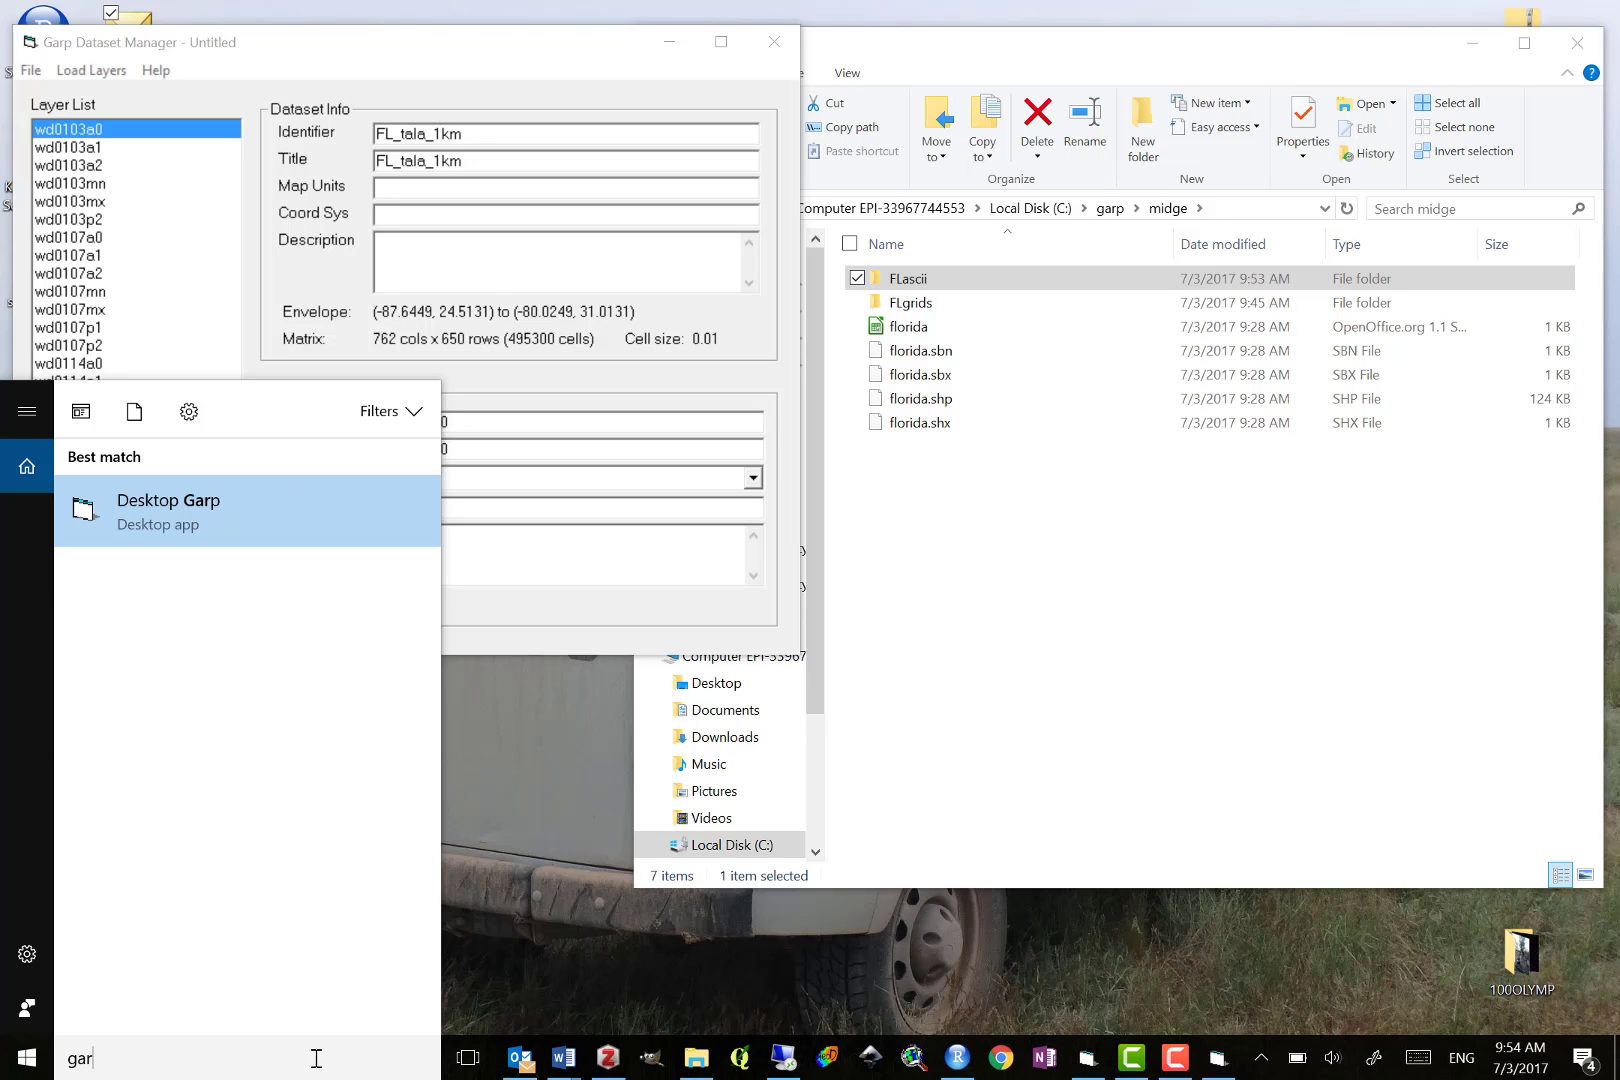
{"action": "left_click", "coordinate": [368, 512]}
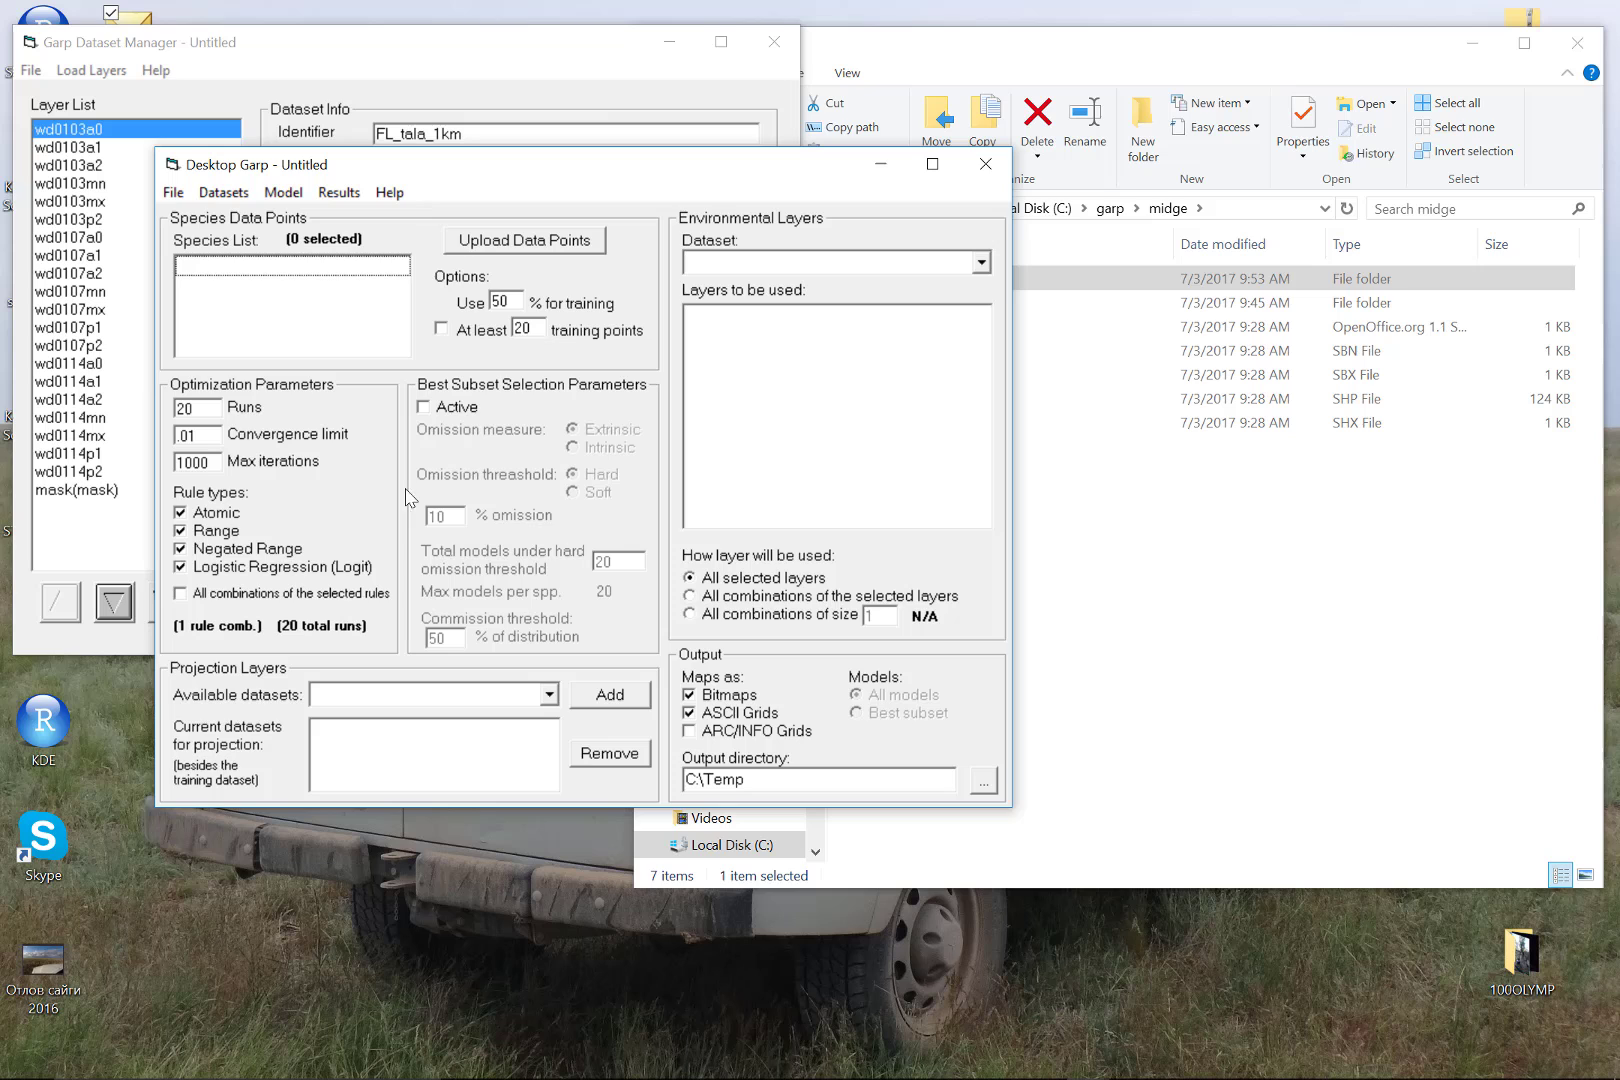
{"action": "left_click_drag", "start_coordinate": [644, 165], "coordinate": [1198, 351]}
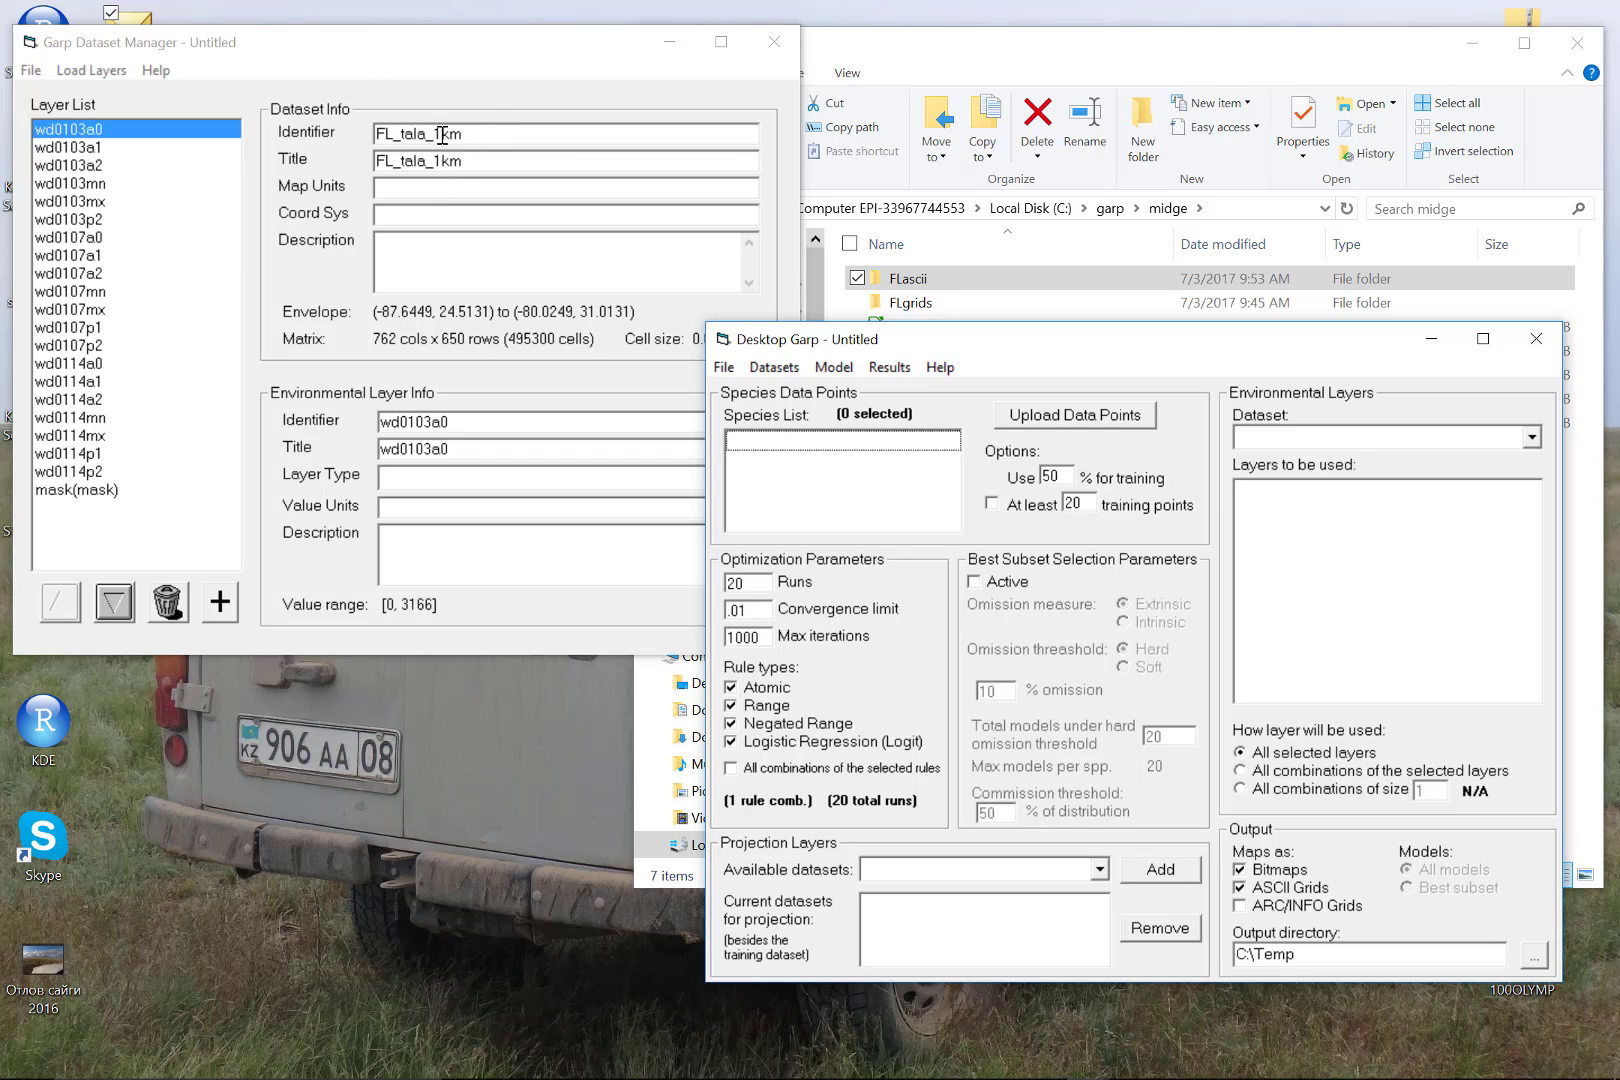
Confirm the Environmental Layers Dataset list is empty, then return to Dataset Manager
{"action": "left_click", "coordinate": [1531, 437]}
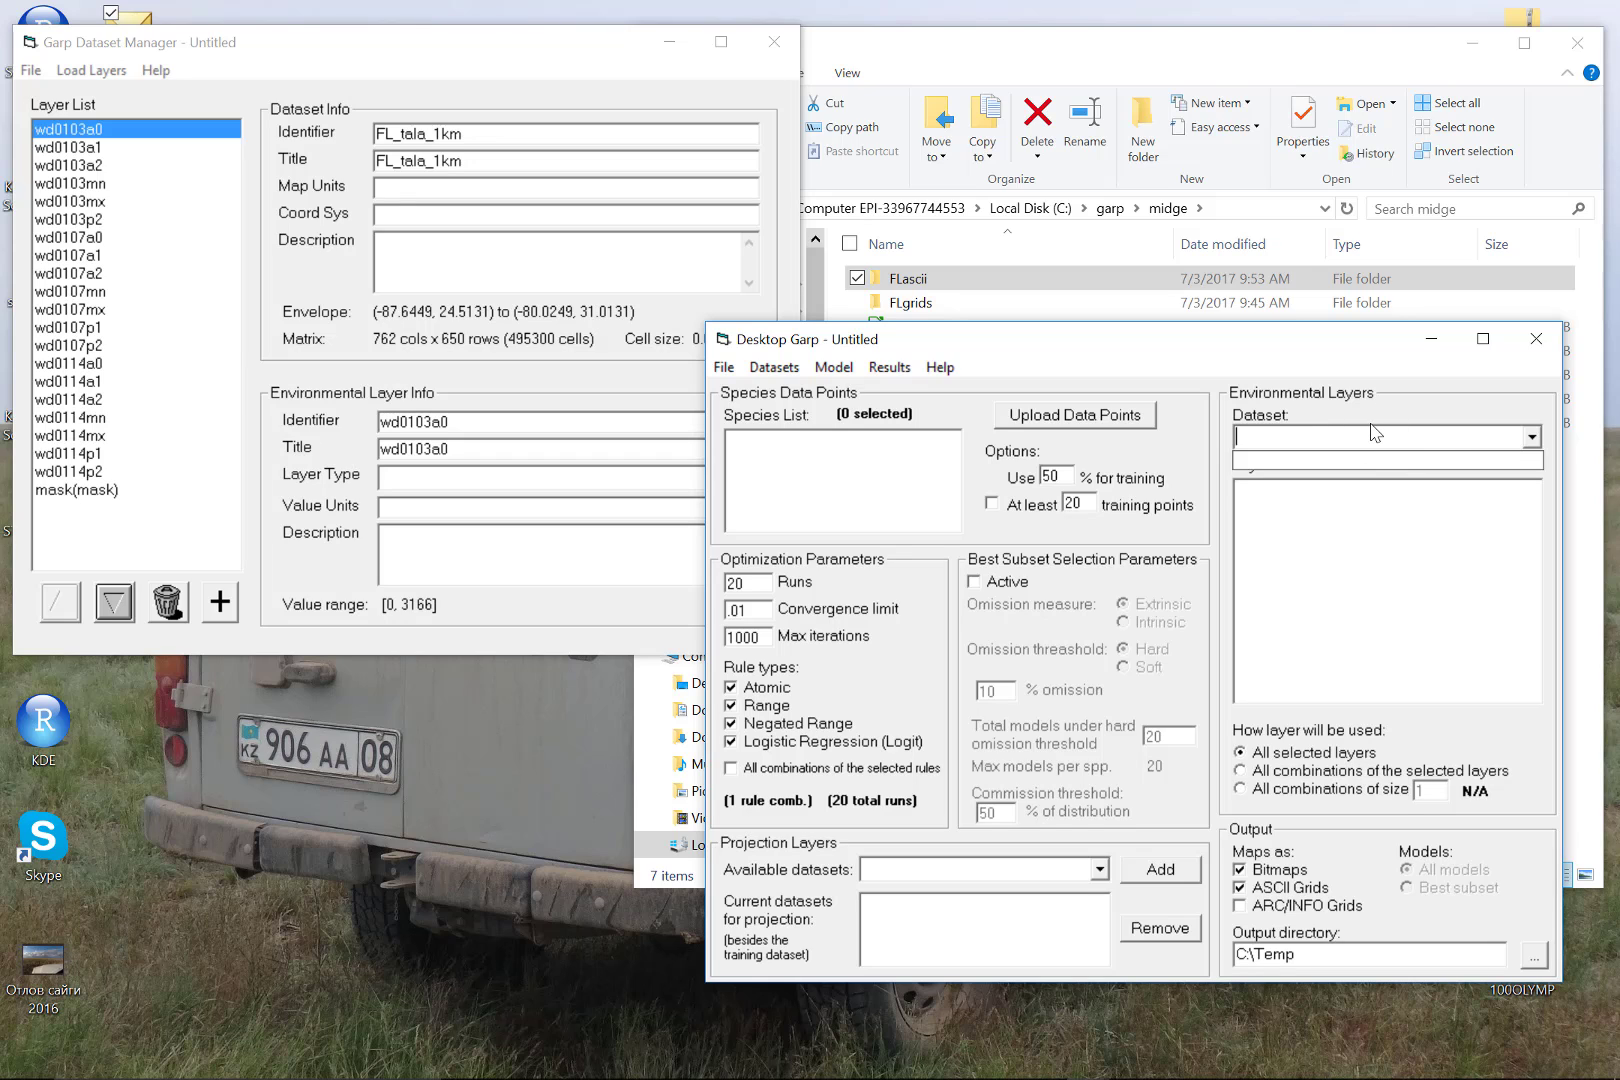
{"action": "left_click", "coordinate": [1393, 361]}
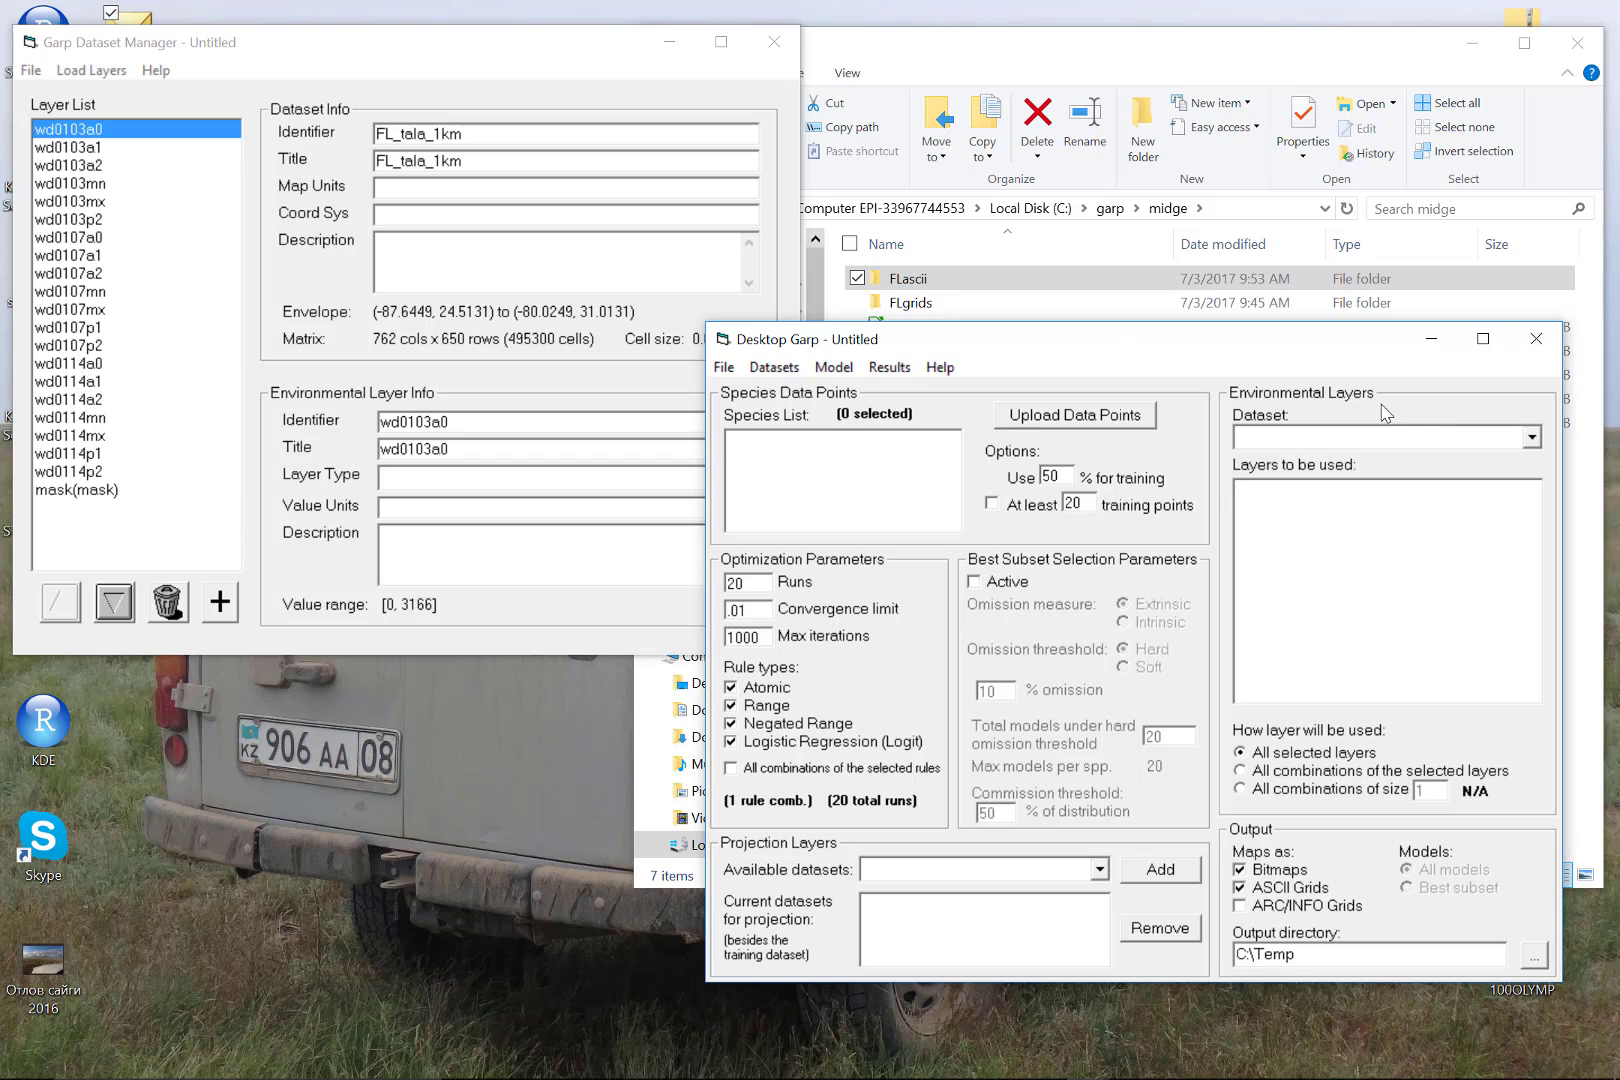
{"action": "left_click", "coordinate": [1531, 438]}
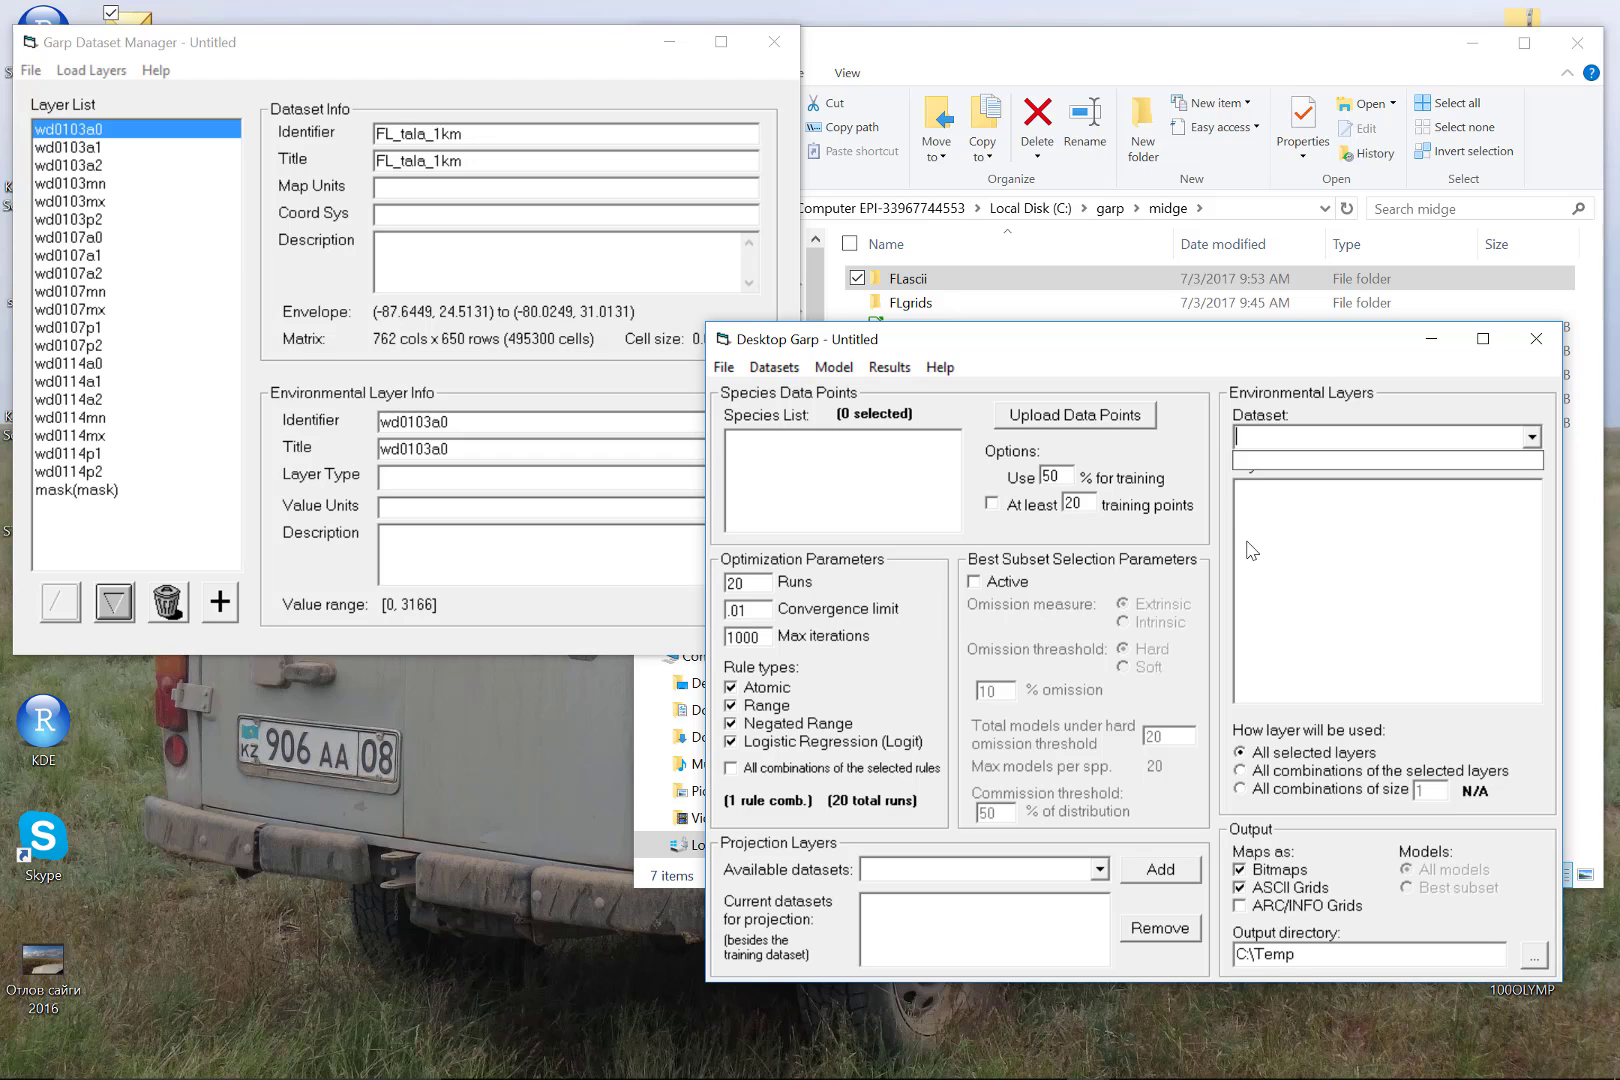
{"action": "left_click", "coordinate": [1427, 342]}
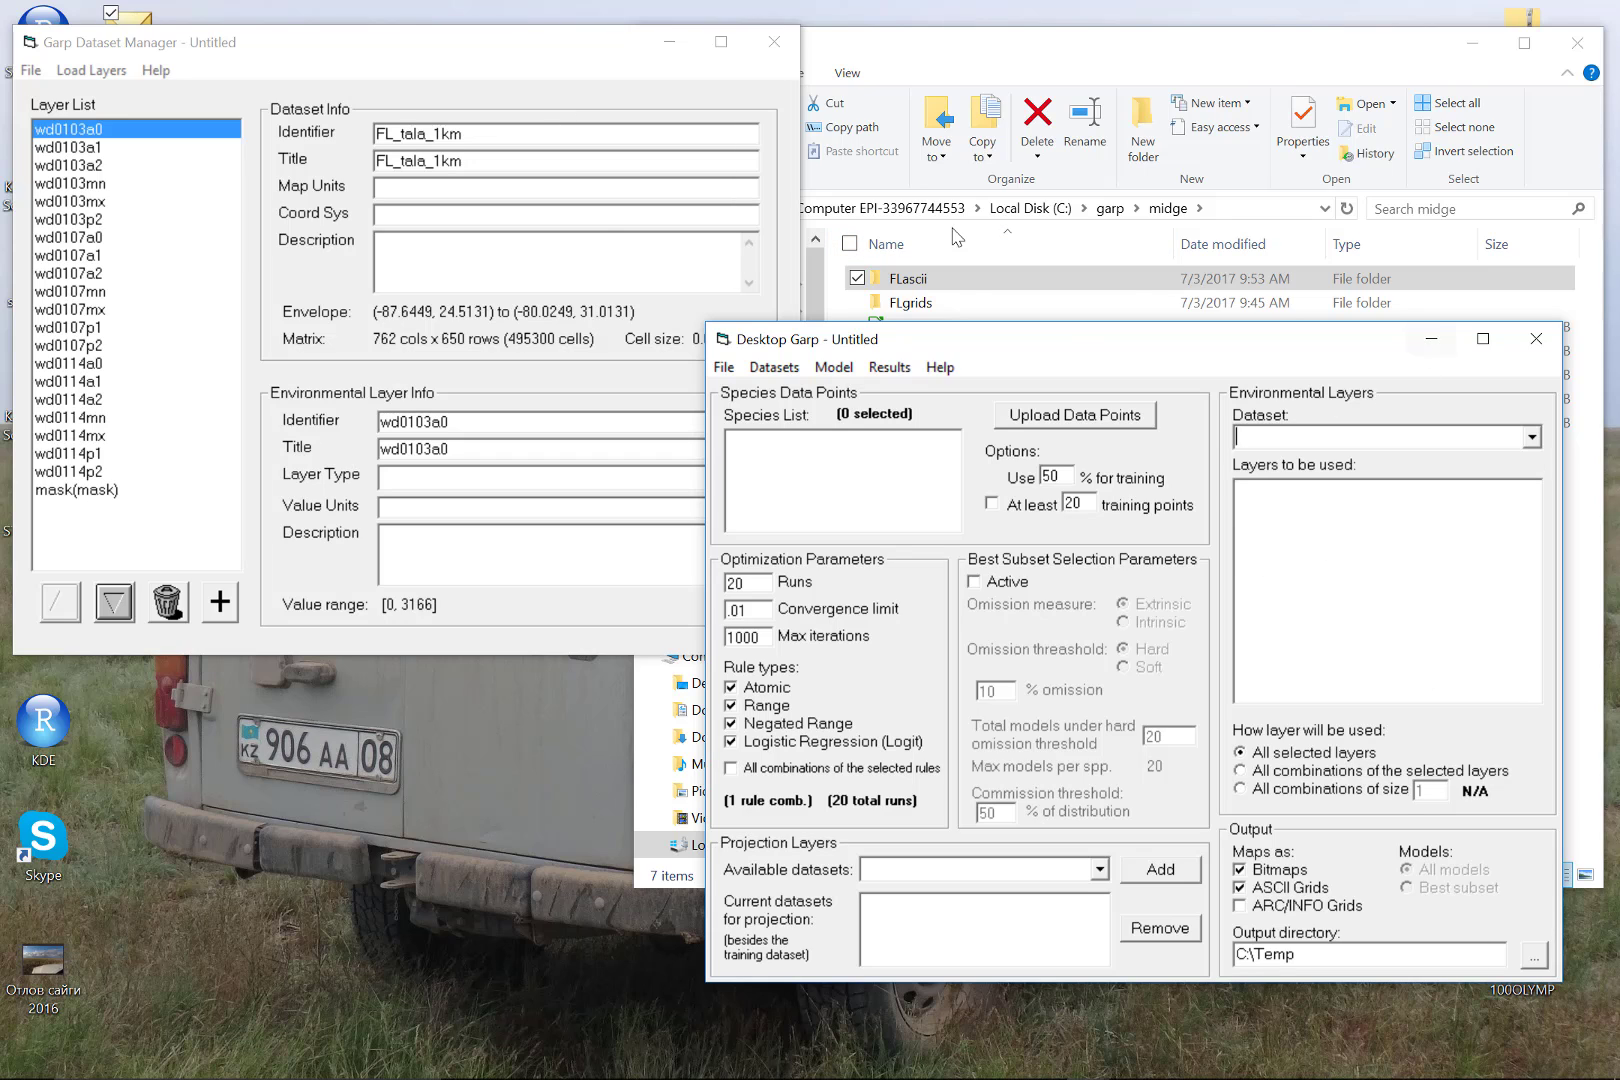
{"action": "left_click", "coordinate": [583, 66]}
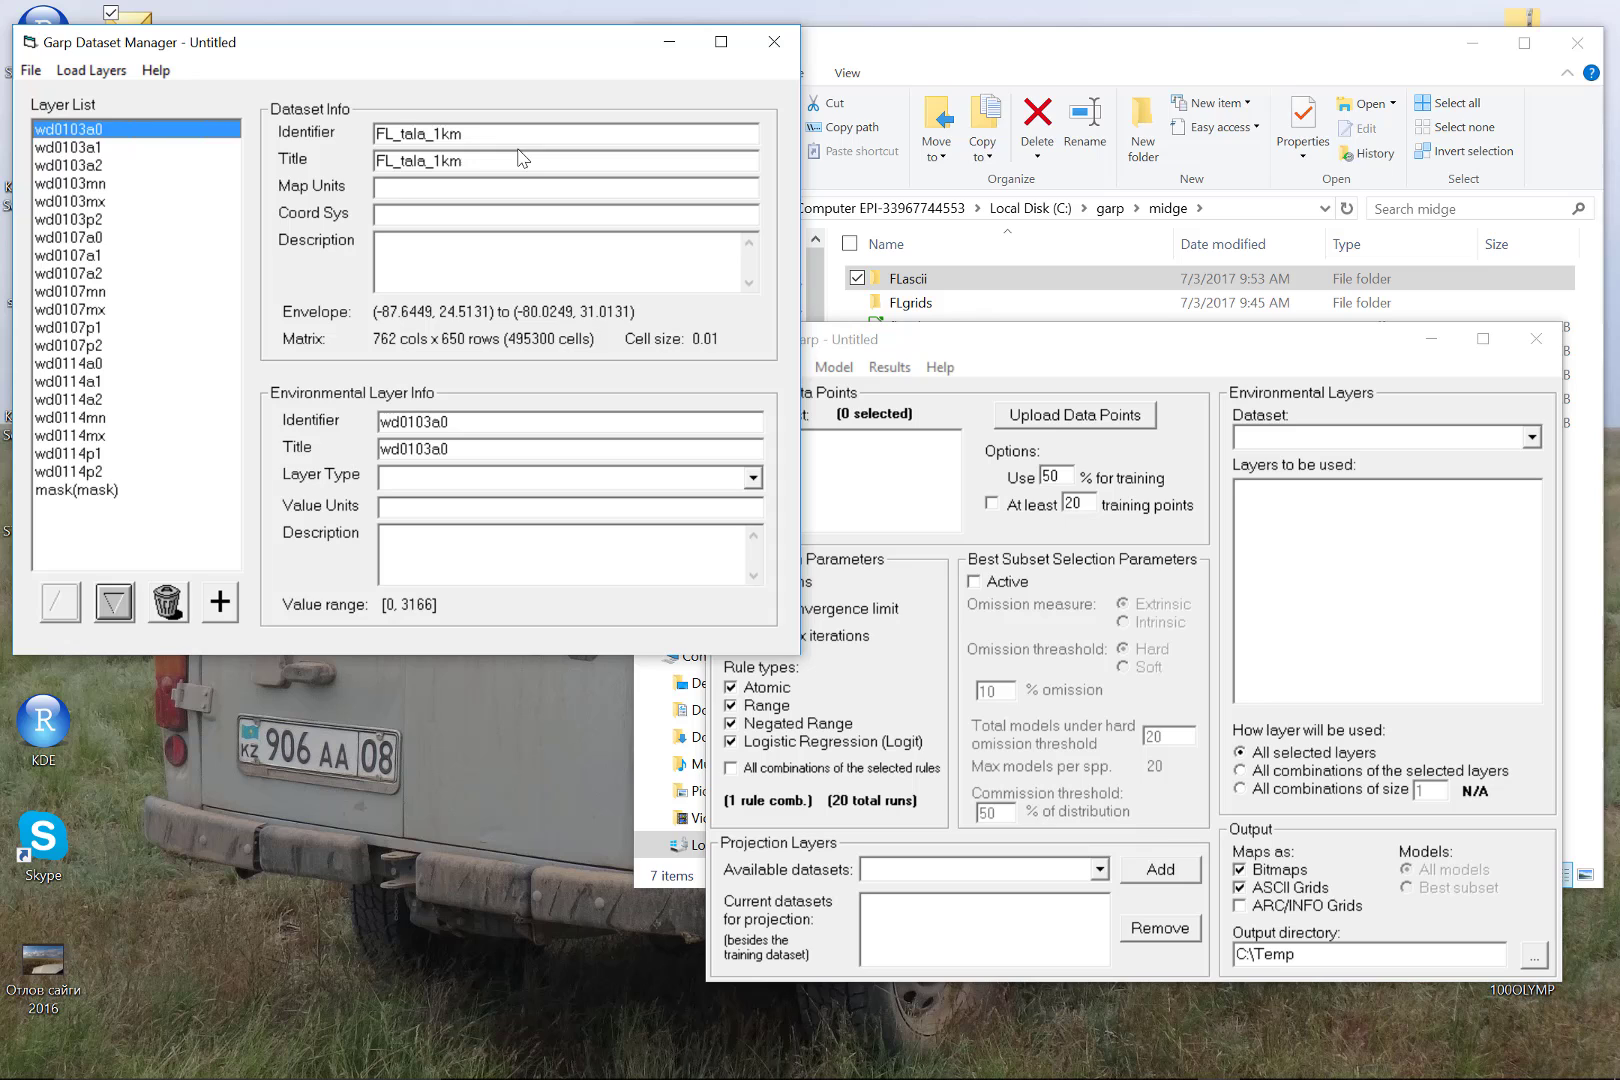
Save the dataset via File > Save as FL_tala_1km.dxl in garp\midge\FLascii
{"action": "left_click", "coordinate": [31, 73]}
{"action": "left_click", "coordinate": [45, 141]}
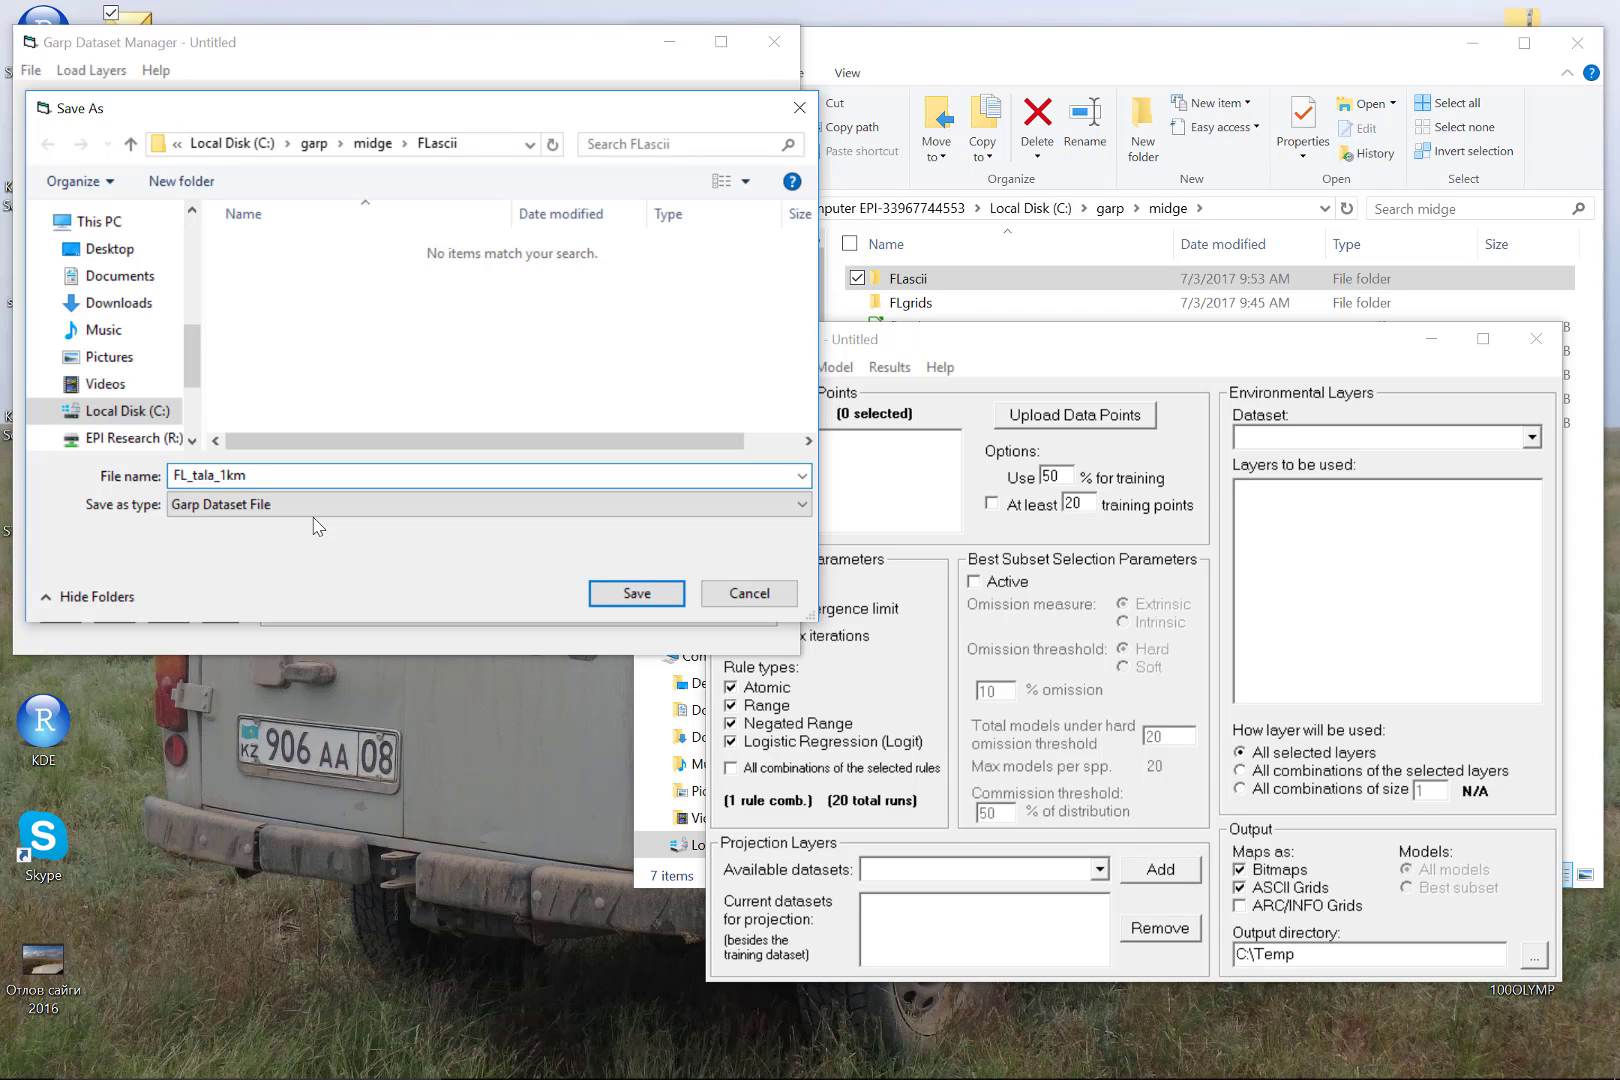
{"action": "left_click", "coordinate": [640, 595]}
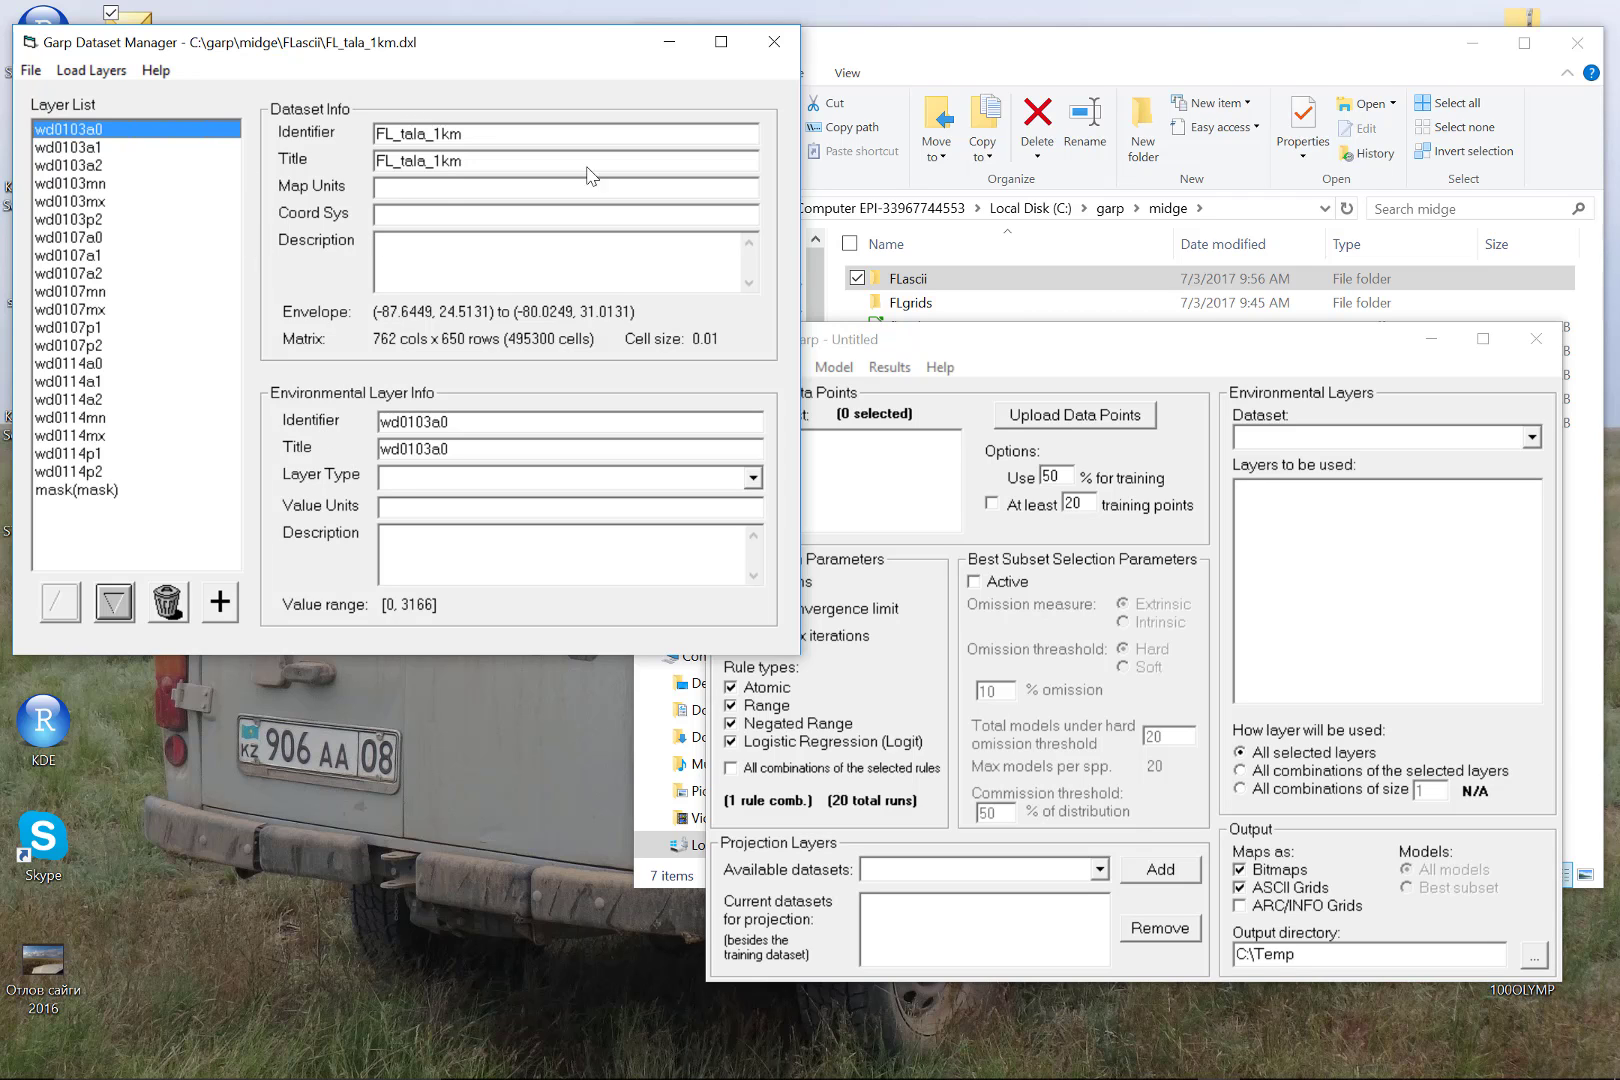
Close Dataset Manager, open FLascii in File Explorer, and sort its 63 files by Type
{"action": "left_click", "coordinate": [774, 41]}
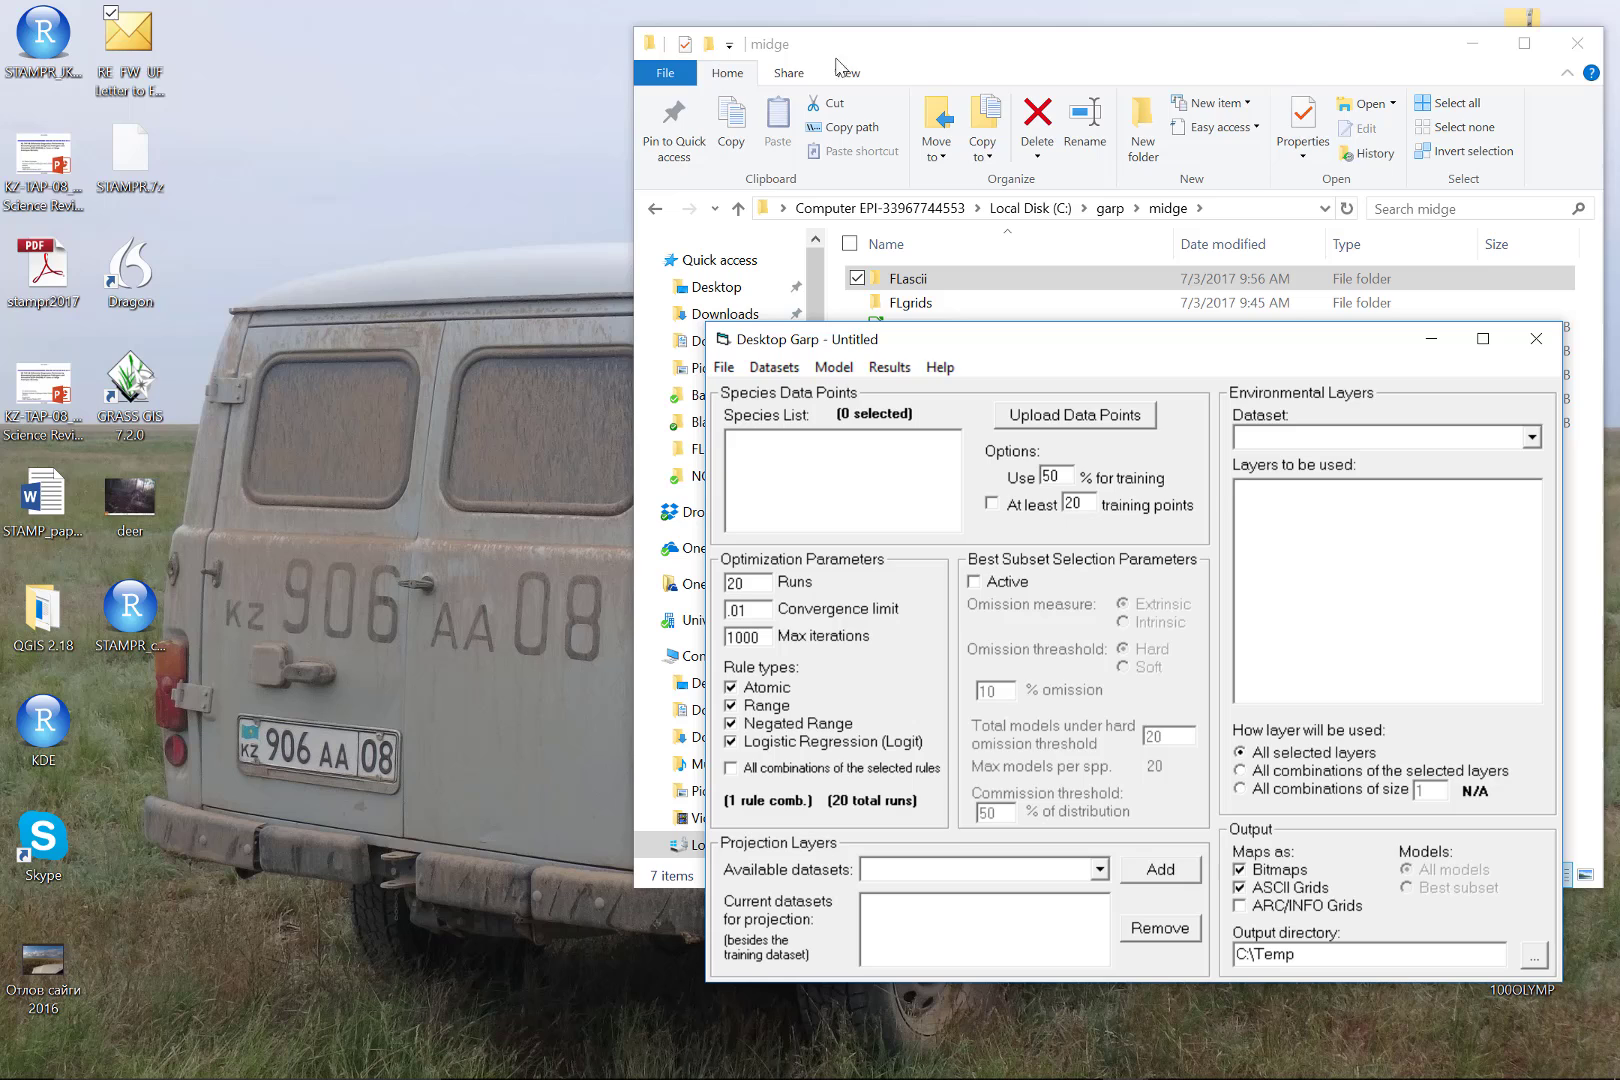
{"action": "left_click", "coordinate": [1117, 58]}
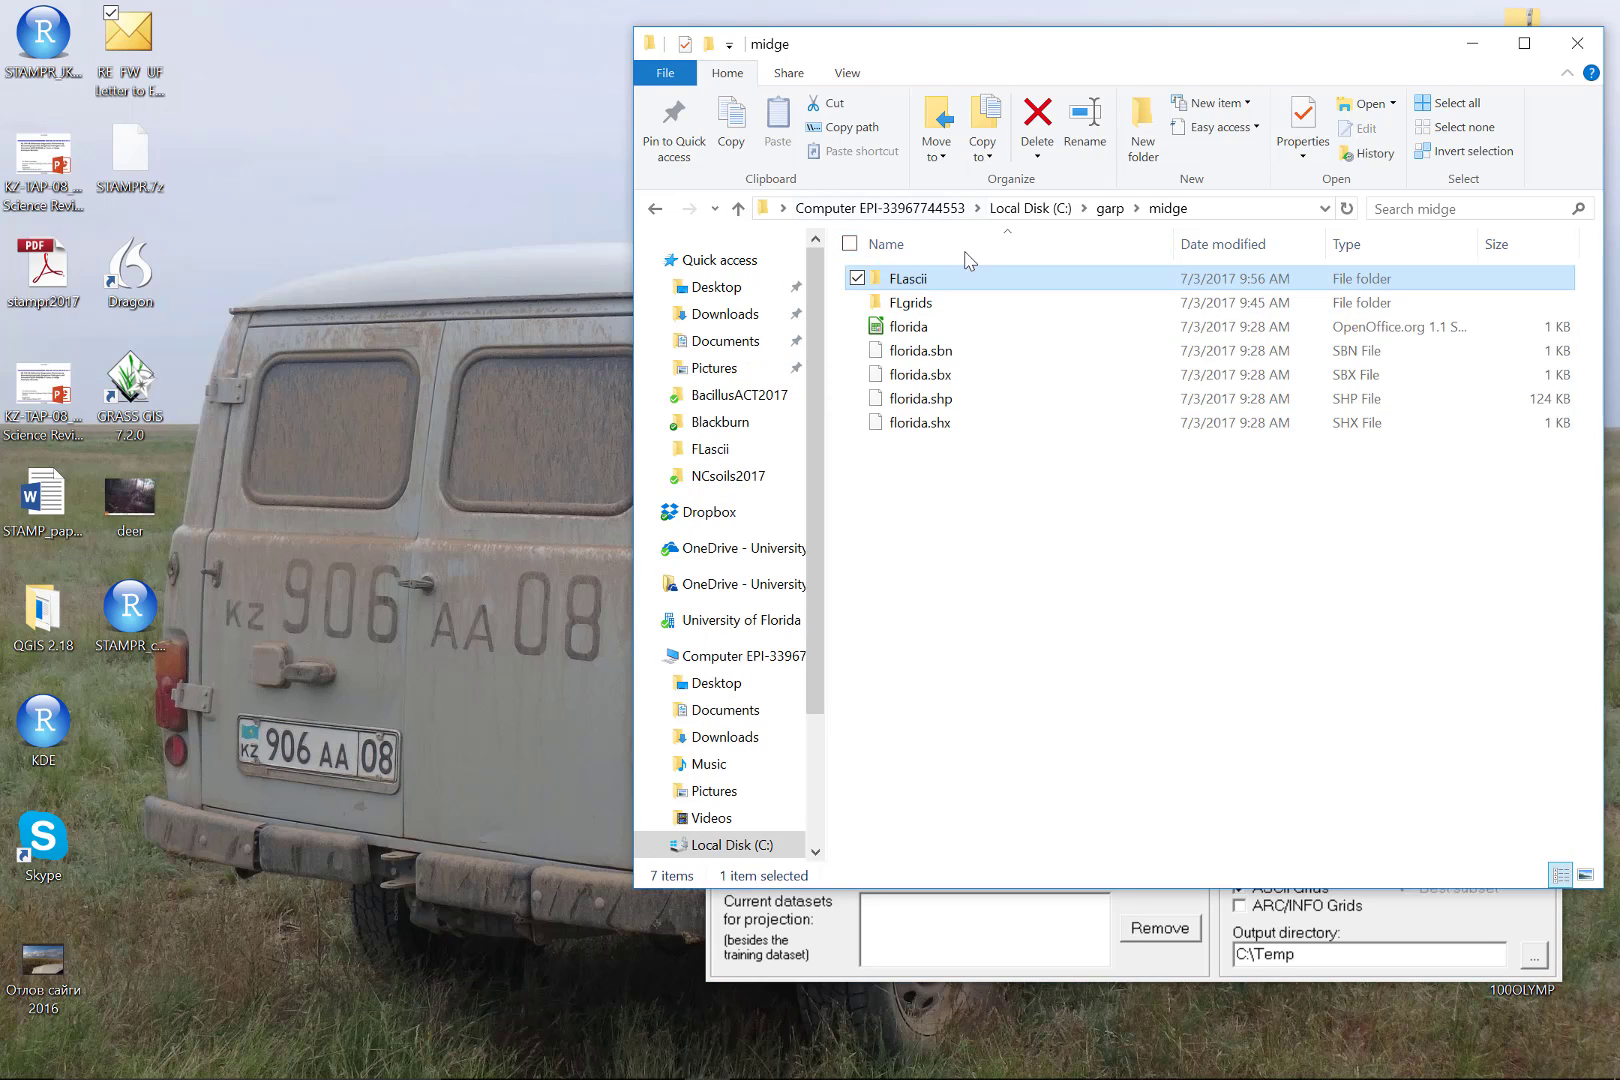
{"action": "double_click", "coordinate": [955, 288]}
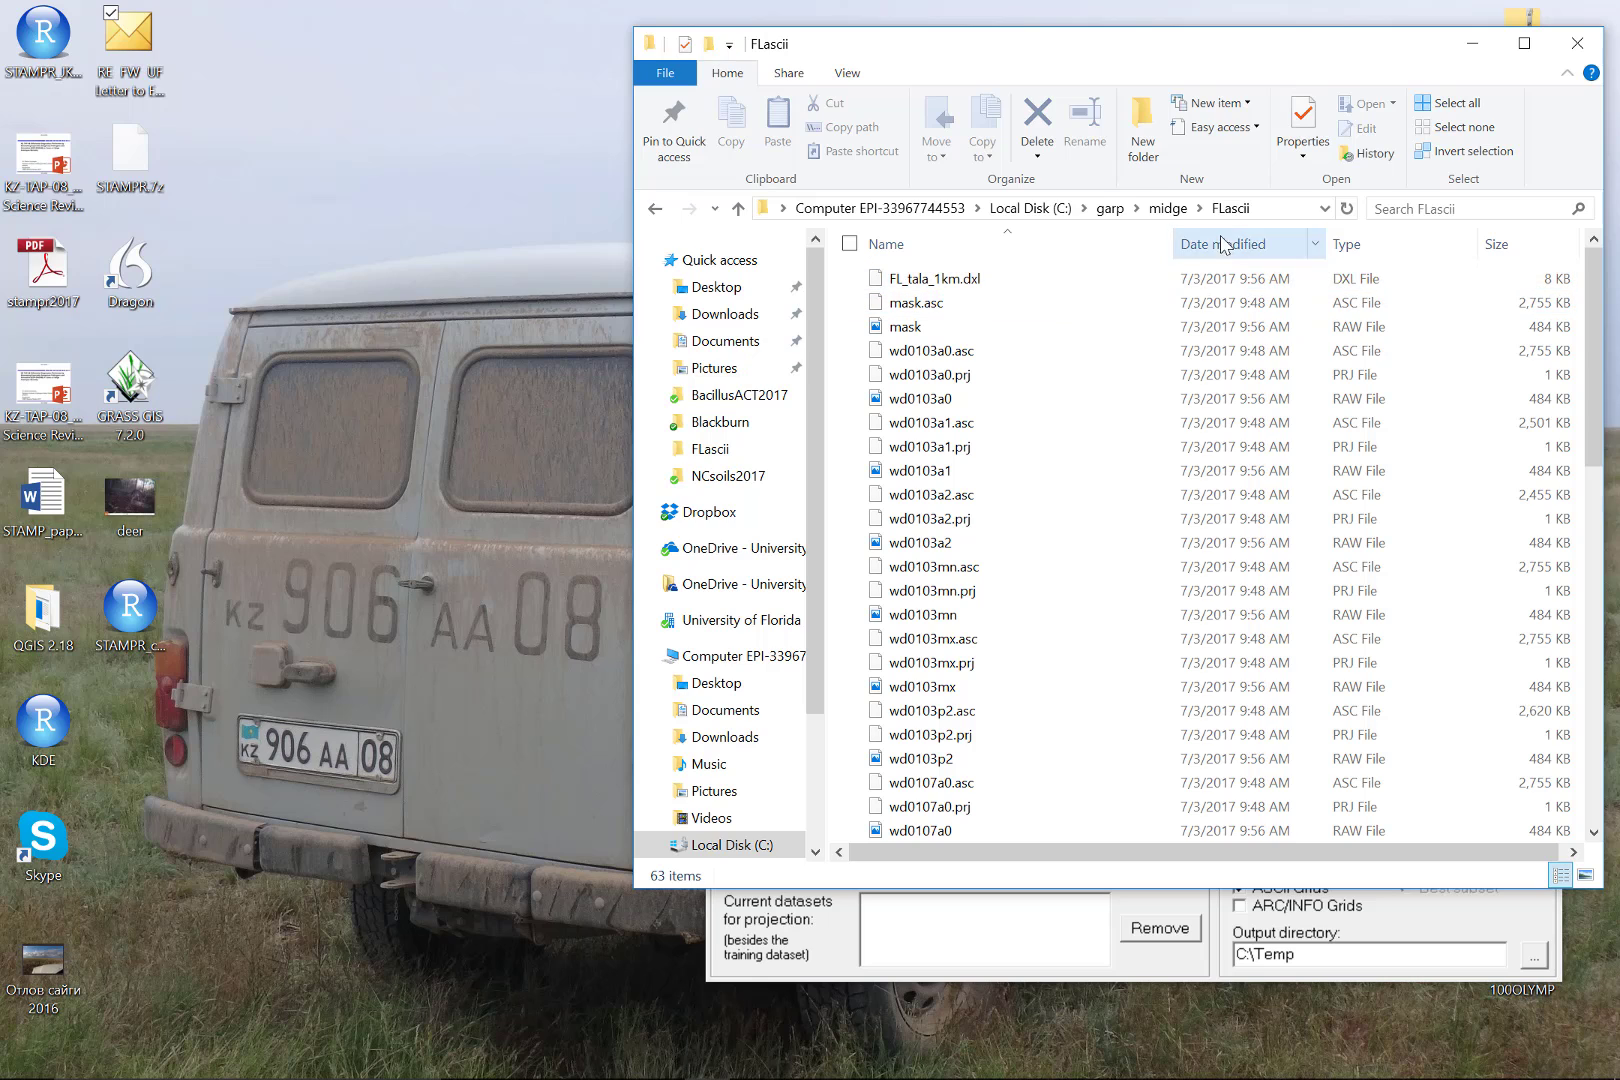
{"action": "left_click", "coordinate": [1356, 252]}
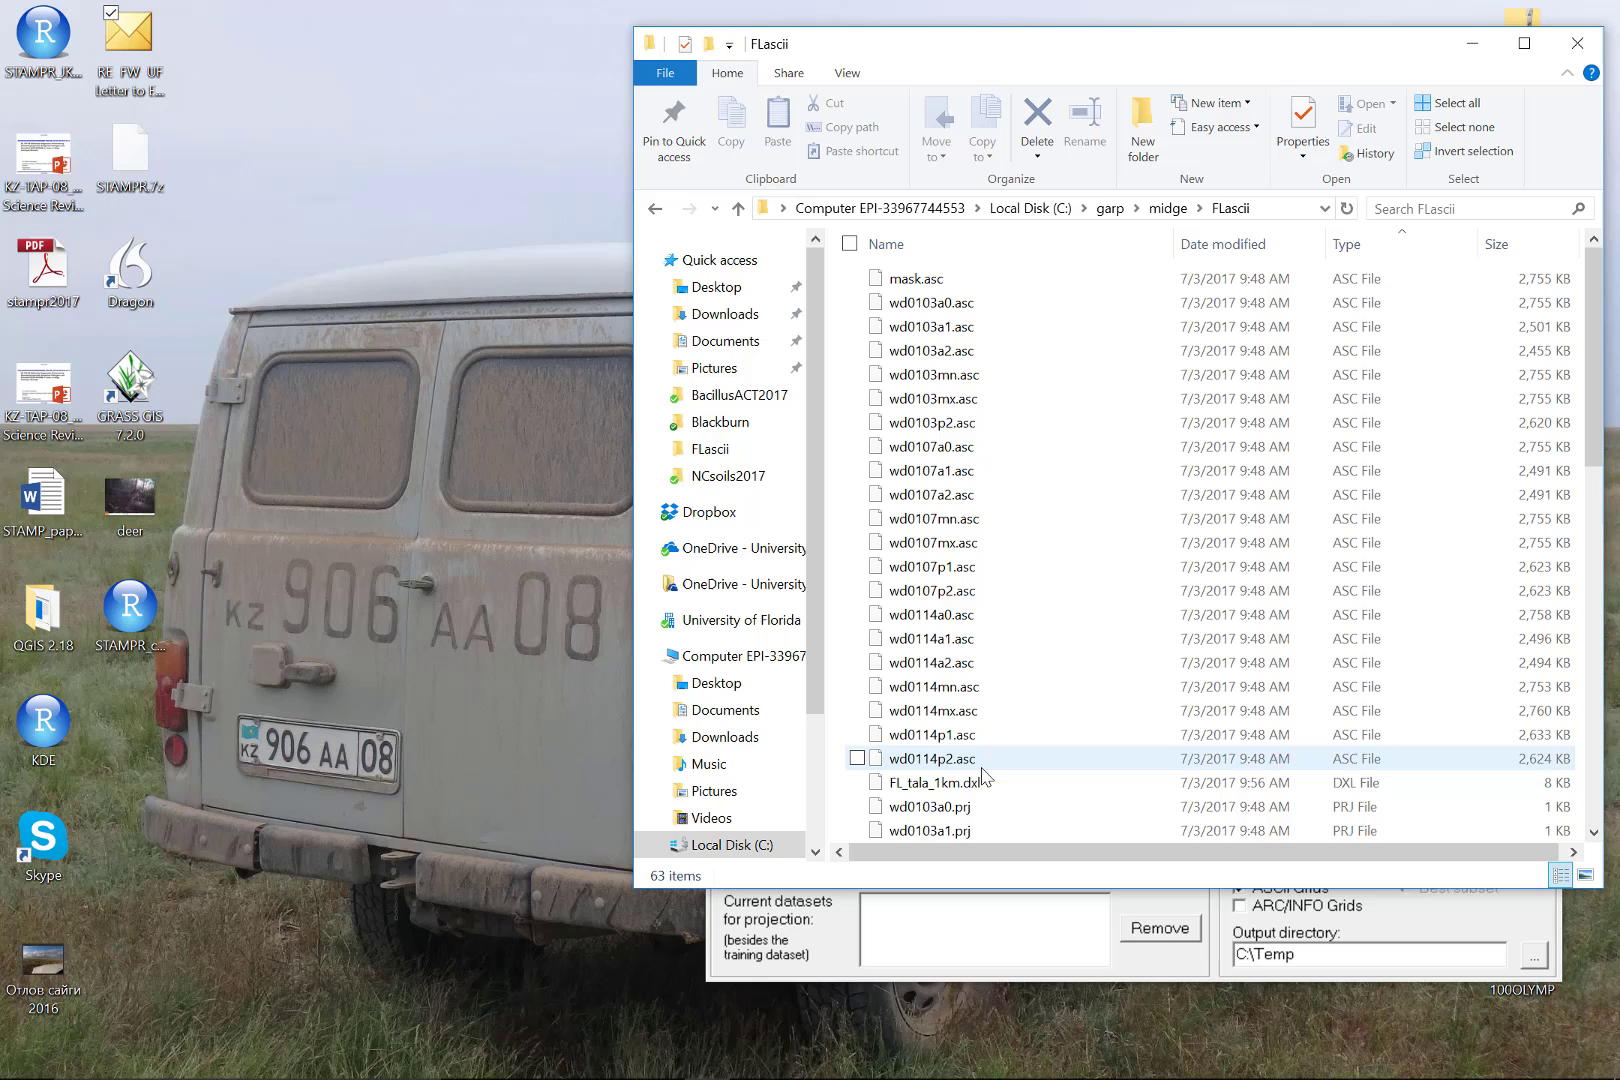
Review the FLascii .asc, .prj and RAW files, then place Desktop GARP in front on the left
{"action": "scroll", "coordinate": [1020, 760], "scroll_direction": "down", "scroll_amount": 7}
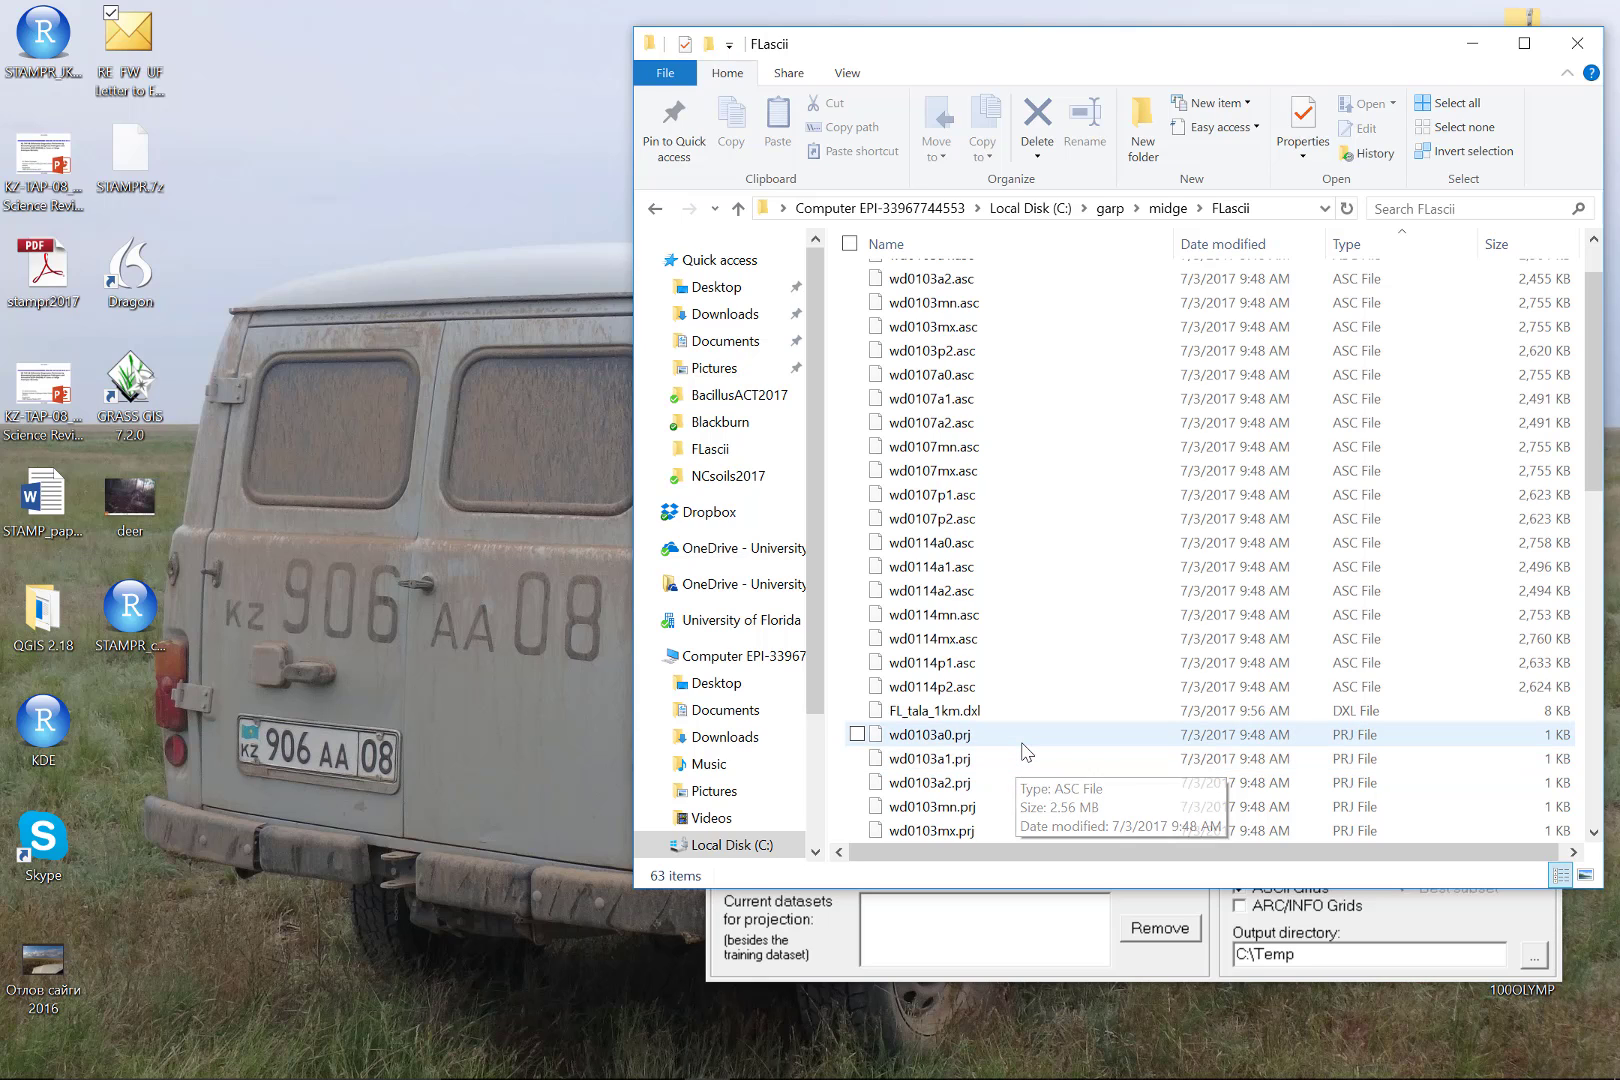
{"action": "scroll", "coordinate": [1022, 752], "scroll_direction": "down", "scroll_amount": 6}
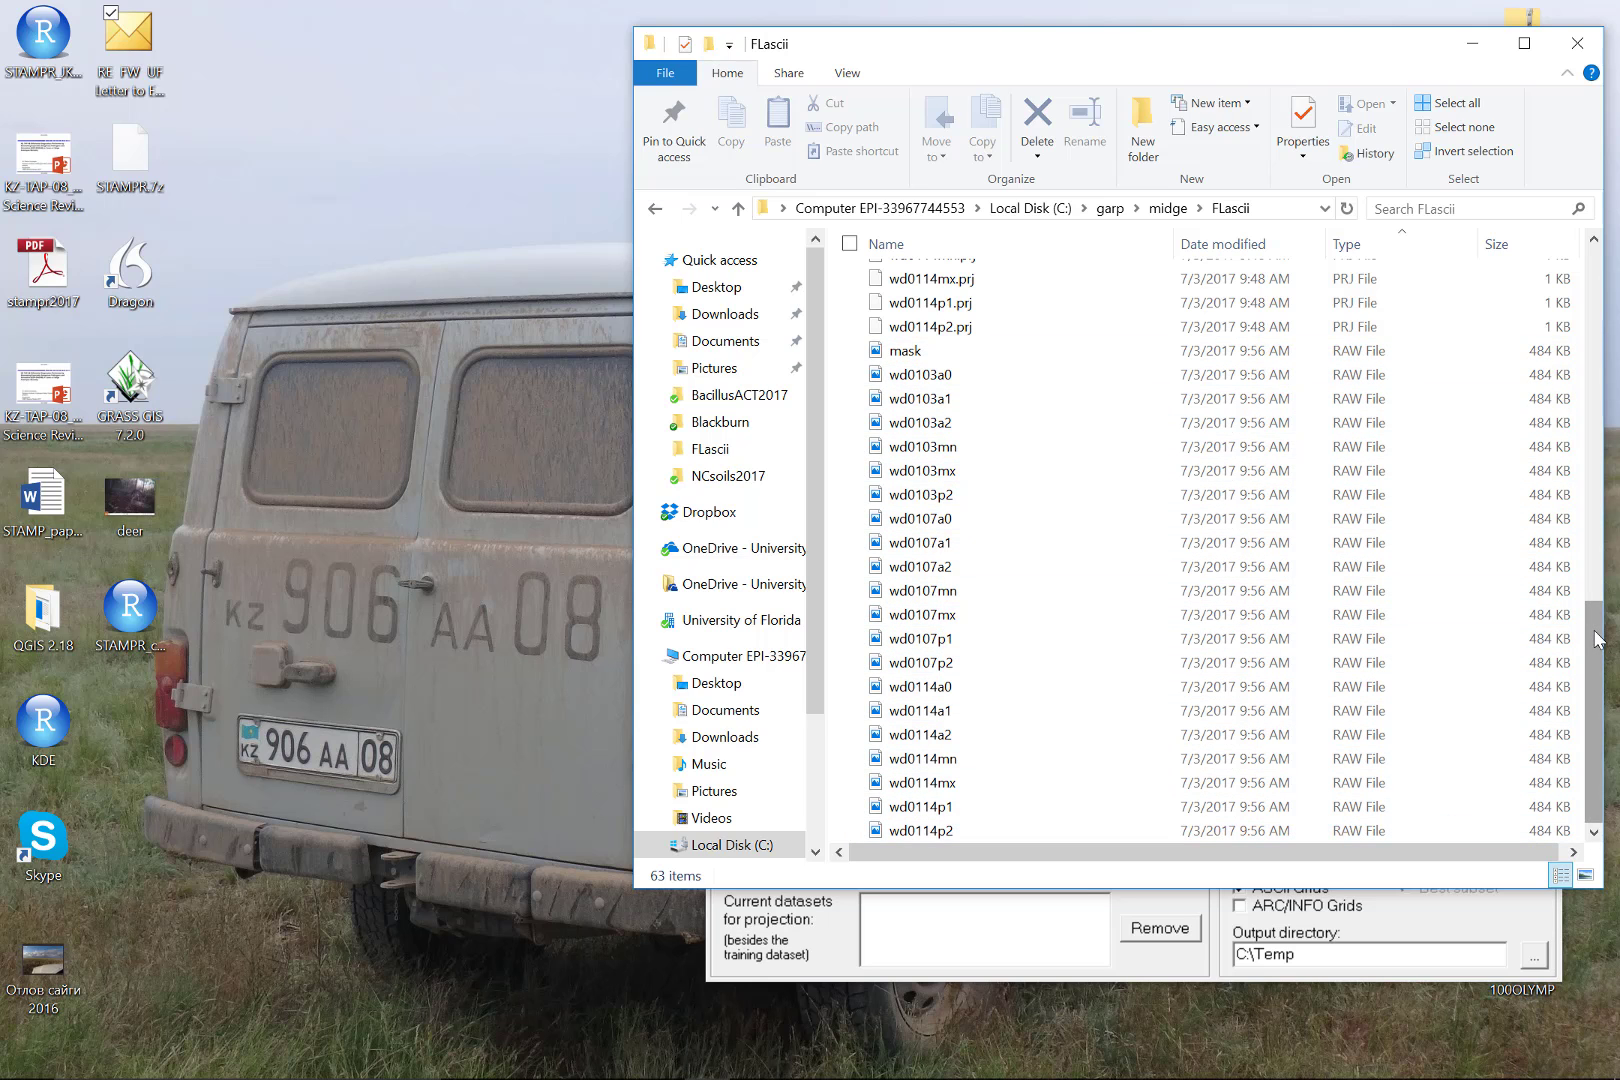
{"action": "mouse_move", "coordinate": [1592, 614]}
{"action": "left_mouse_down"}
{"action": "mouse_move", "coordinate": [1590, 340]}
{"action": "mouse_move", "coordinate": [1572, 632]}
{"action": "left_mouse_up"}
{"action": "scroll", "coordinate": [1572, 632], "scroll_direction": "down", "scroll_amount": 1}
{"action": "scroll", "coordinate": [1591, 723], "scroll_direction": "up", "scroll_amount": 2}
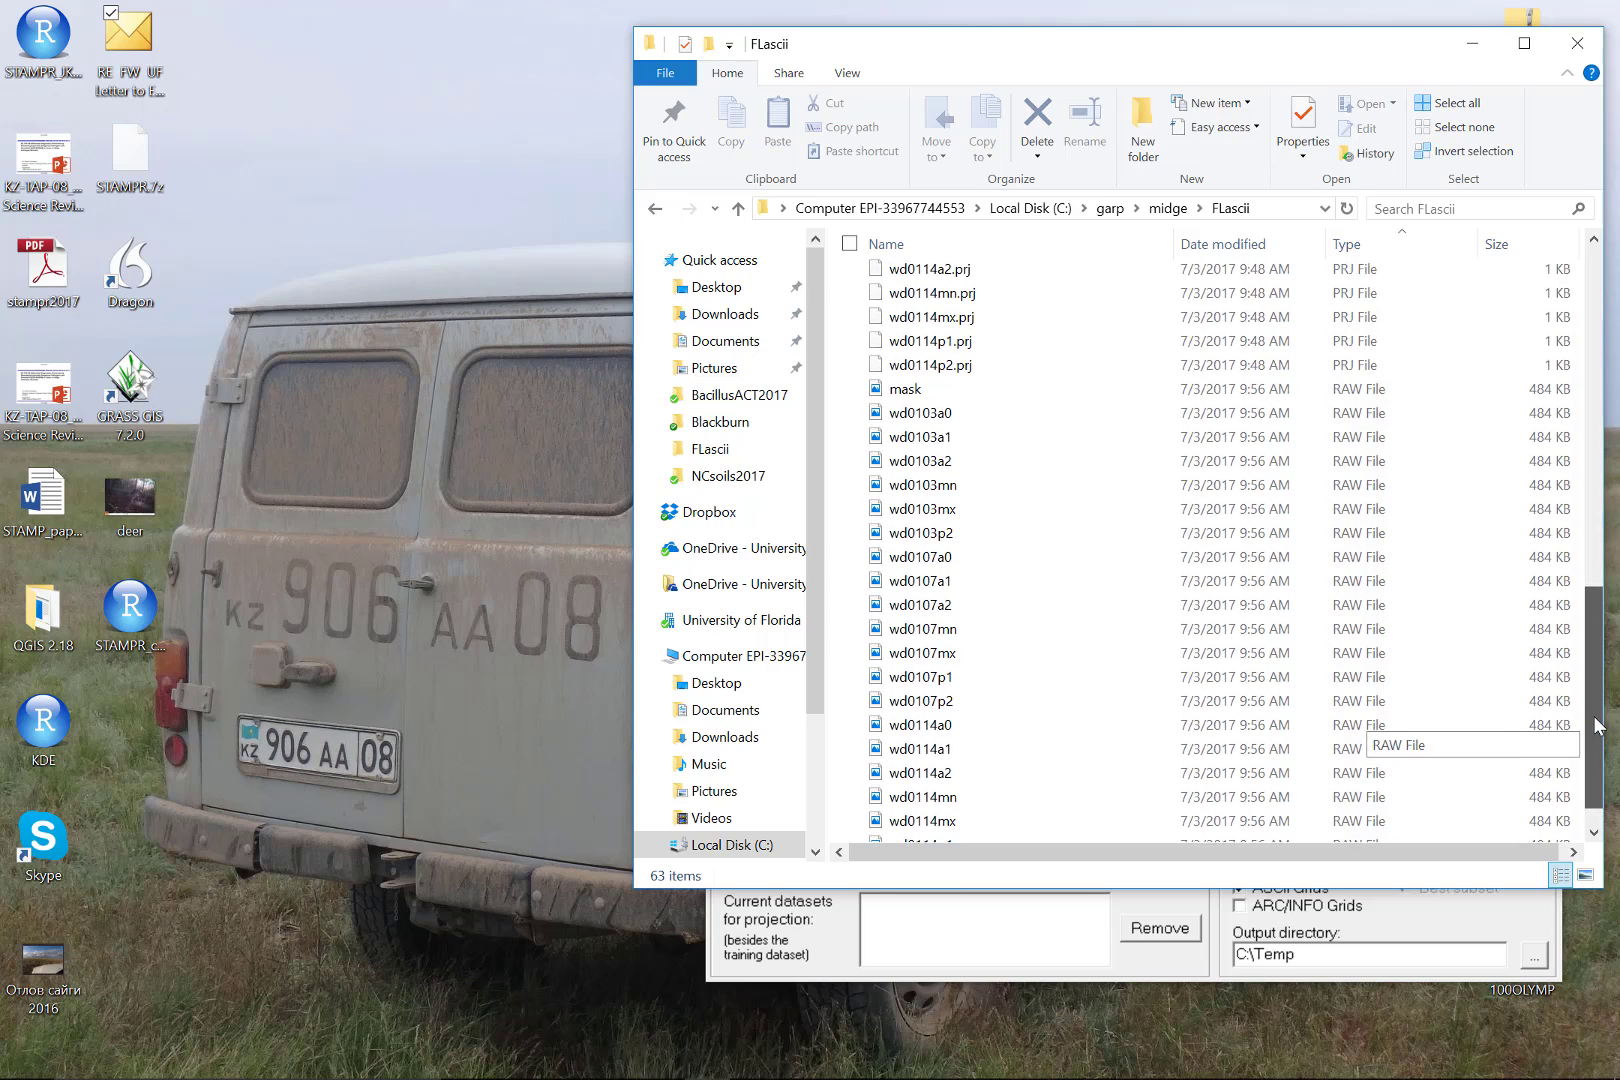
{"action": "left_click_drag", "start_coordinate": [1591, 698], "coordinate": [1600, 578]}
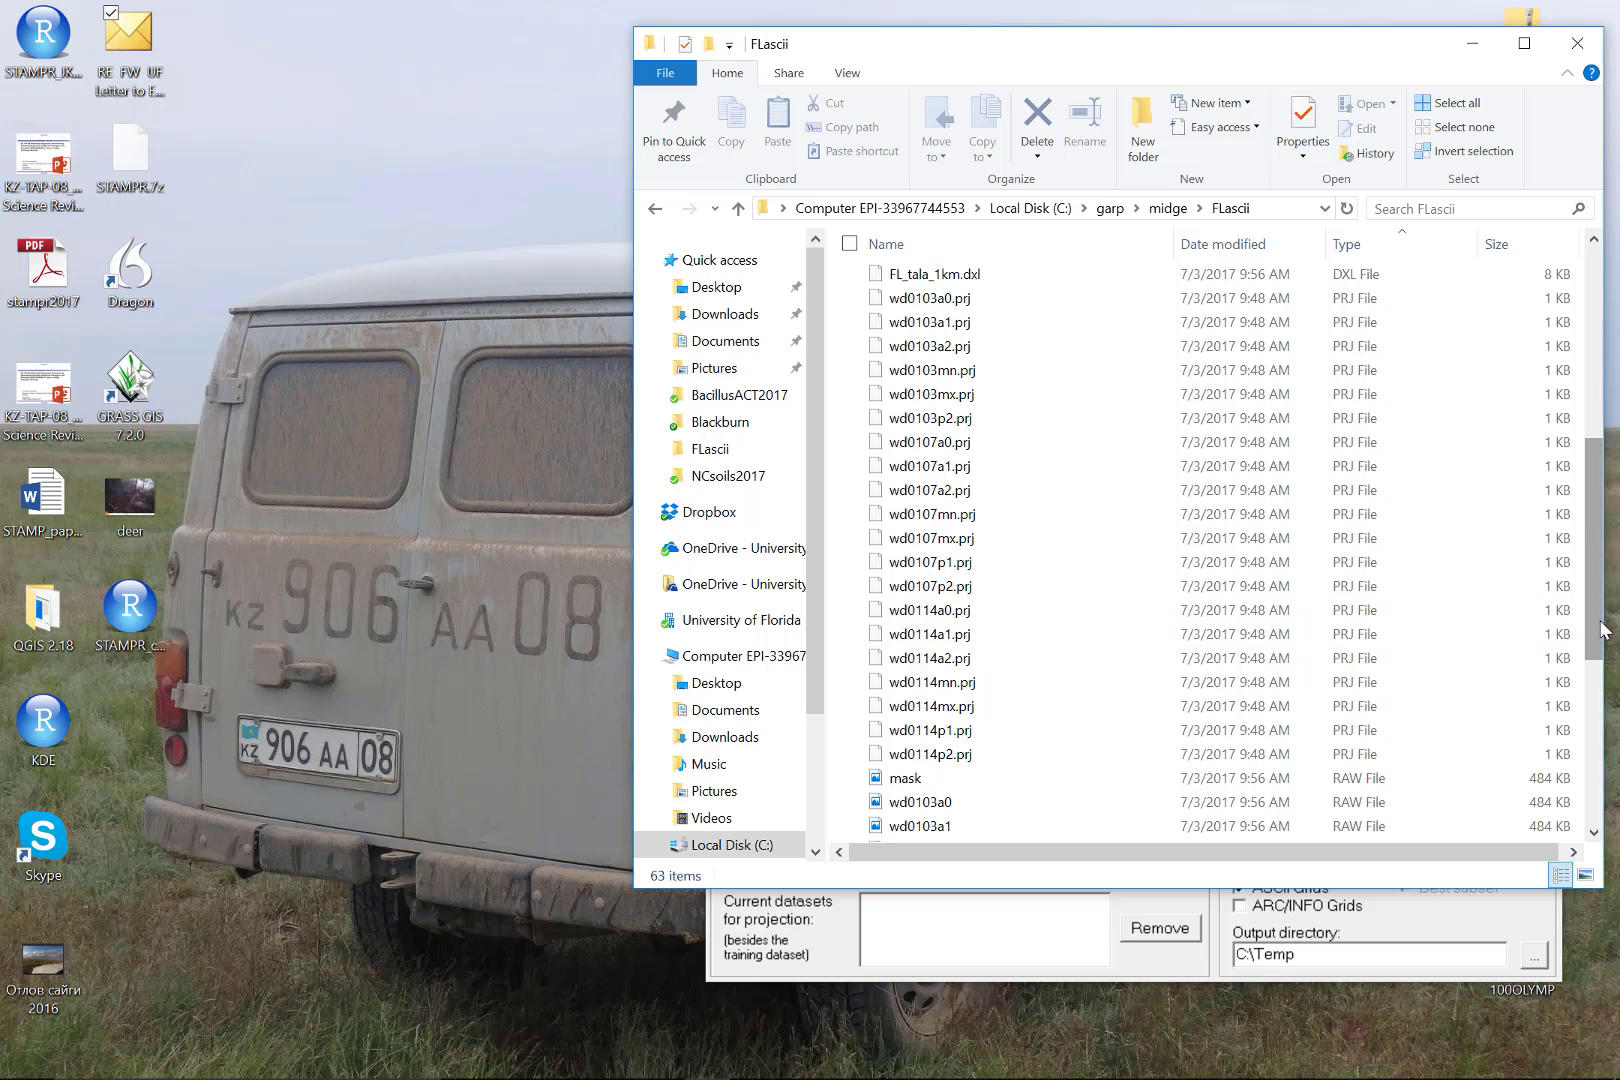
{"action": "left_click_drag", "start_coordinate": [1601, 622], "coordinate": [1597, 556]}
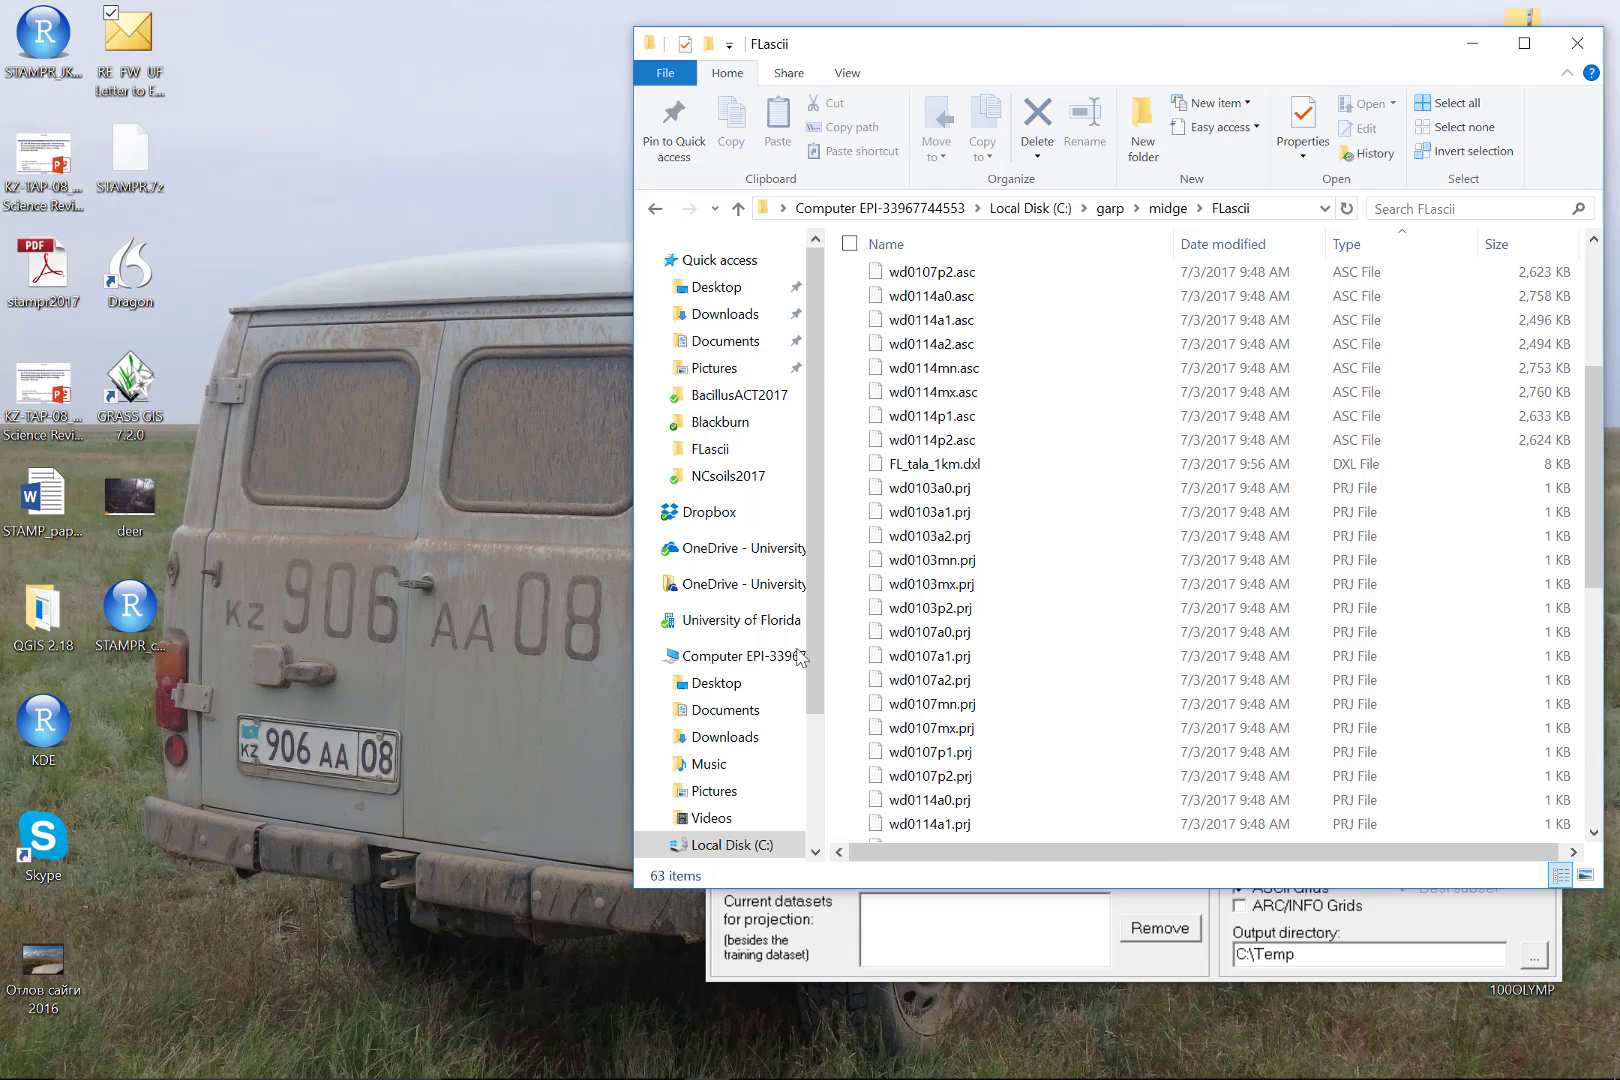
{"action": "left_click", "coordinate": [1201, 975]}
{"action": "left_click_drag", "start_coordinate": [1117, 345], "coordinate": [435, 382]}
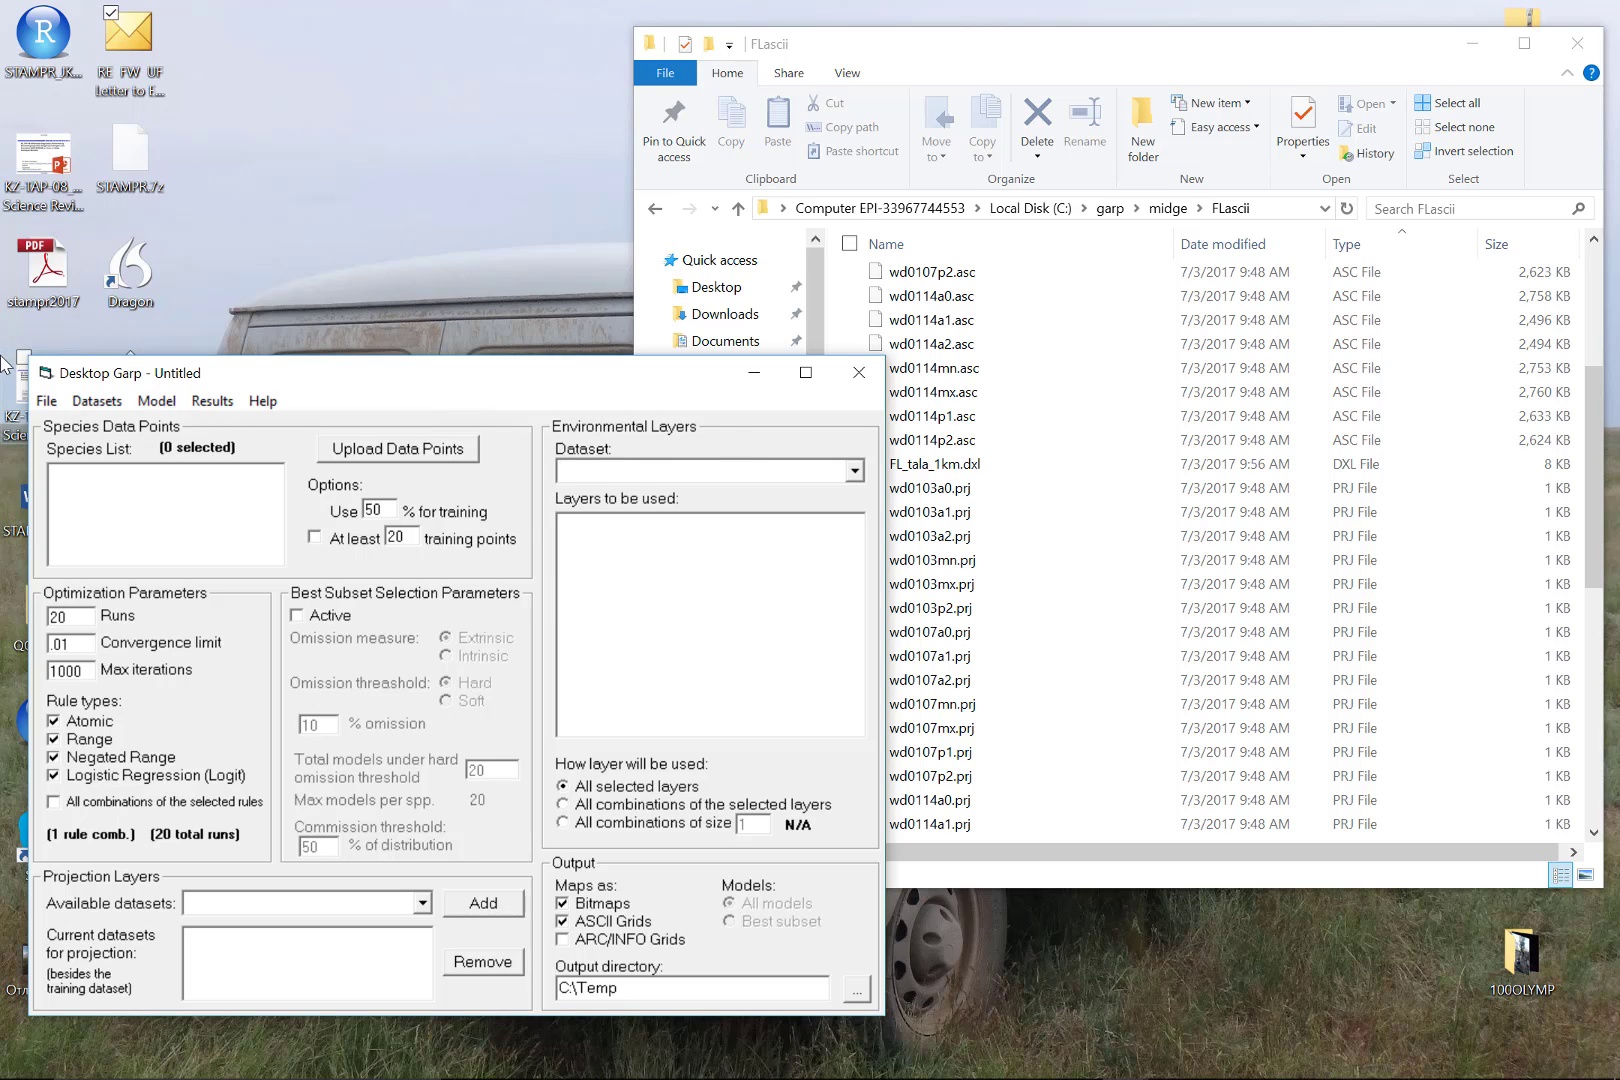
Start a directory scan for GARP datasets from Desktop GARP's dataset options
{"action": "left_click", "coordinate": [92, 401]}
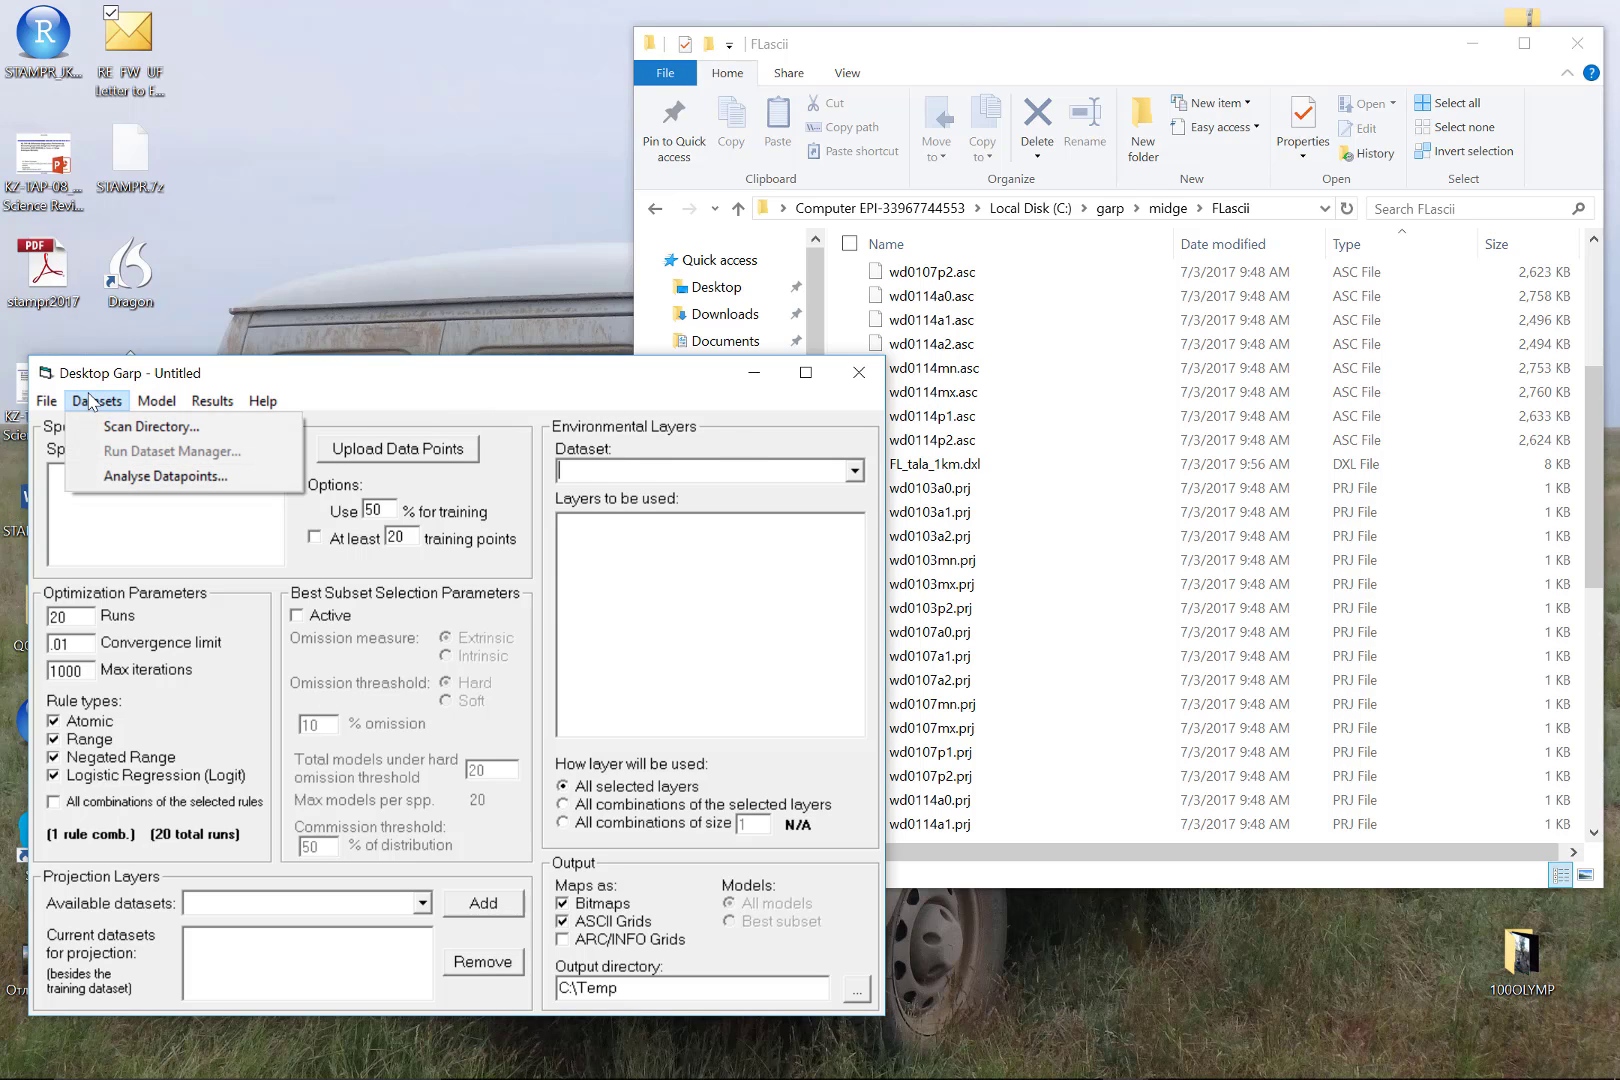
{"action": "left_click", "coordinate": [145, 426]}
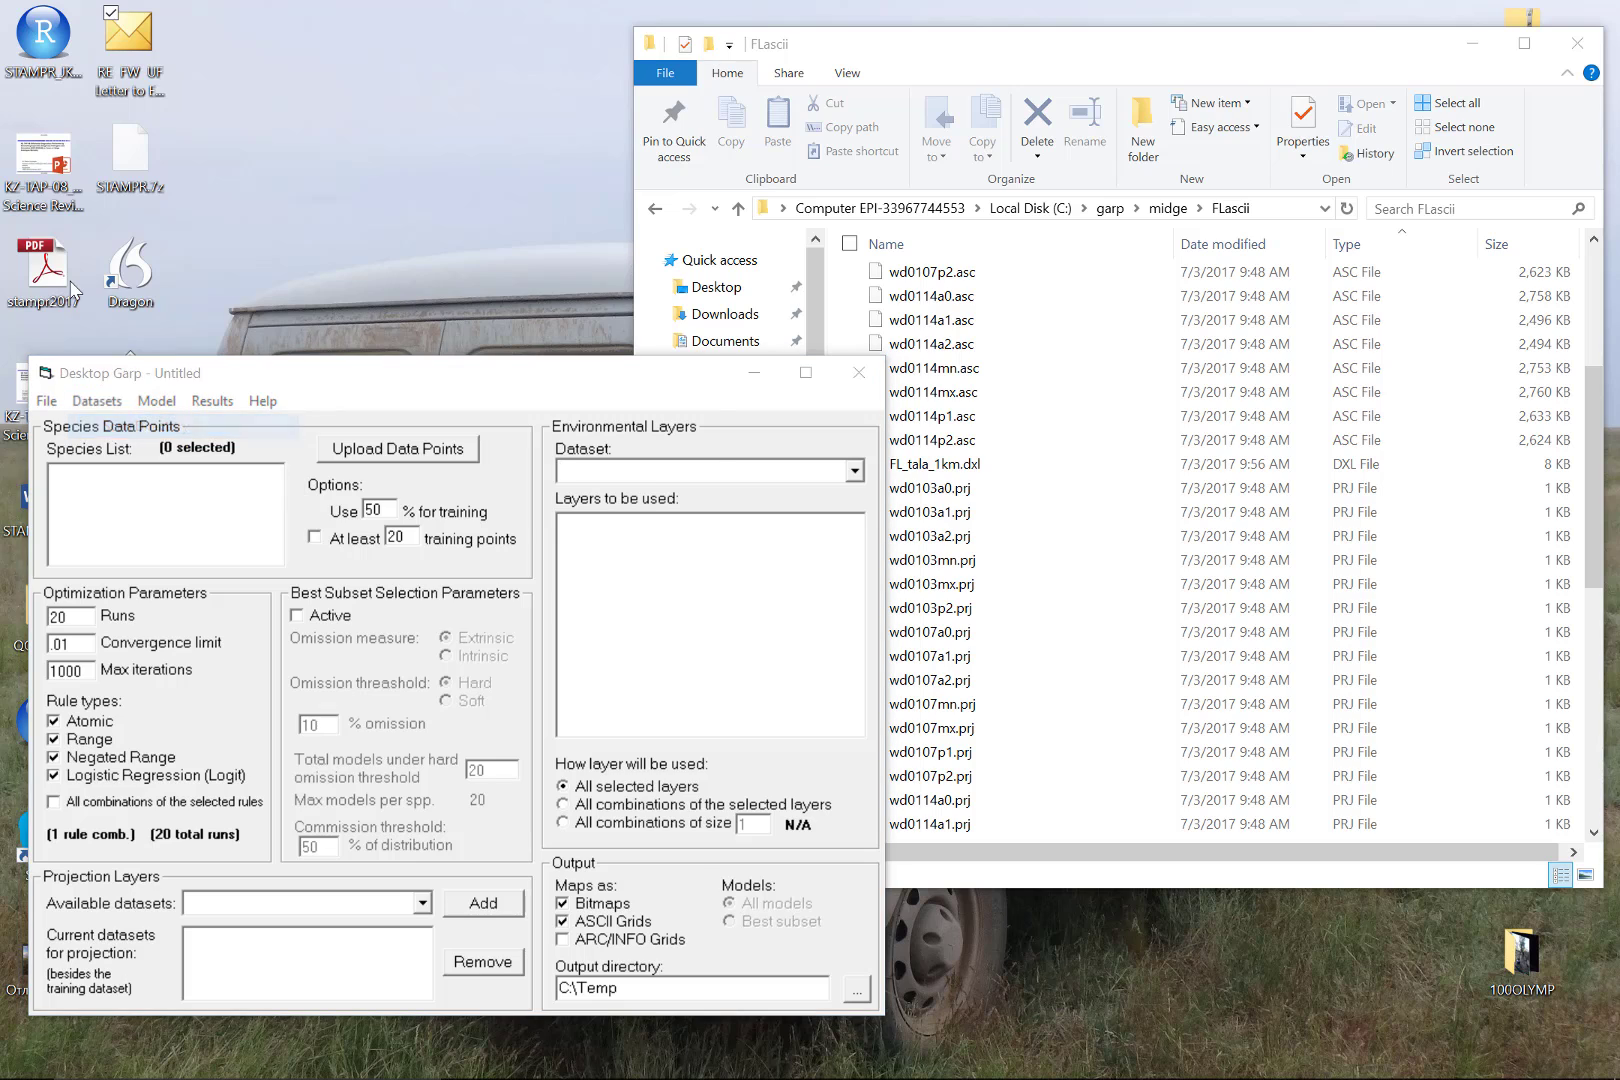
{"action": "scroll", "coordinate": [155, 700], "scroll_direction": "down", "scroll_amount": 3}
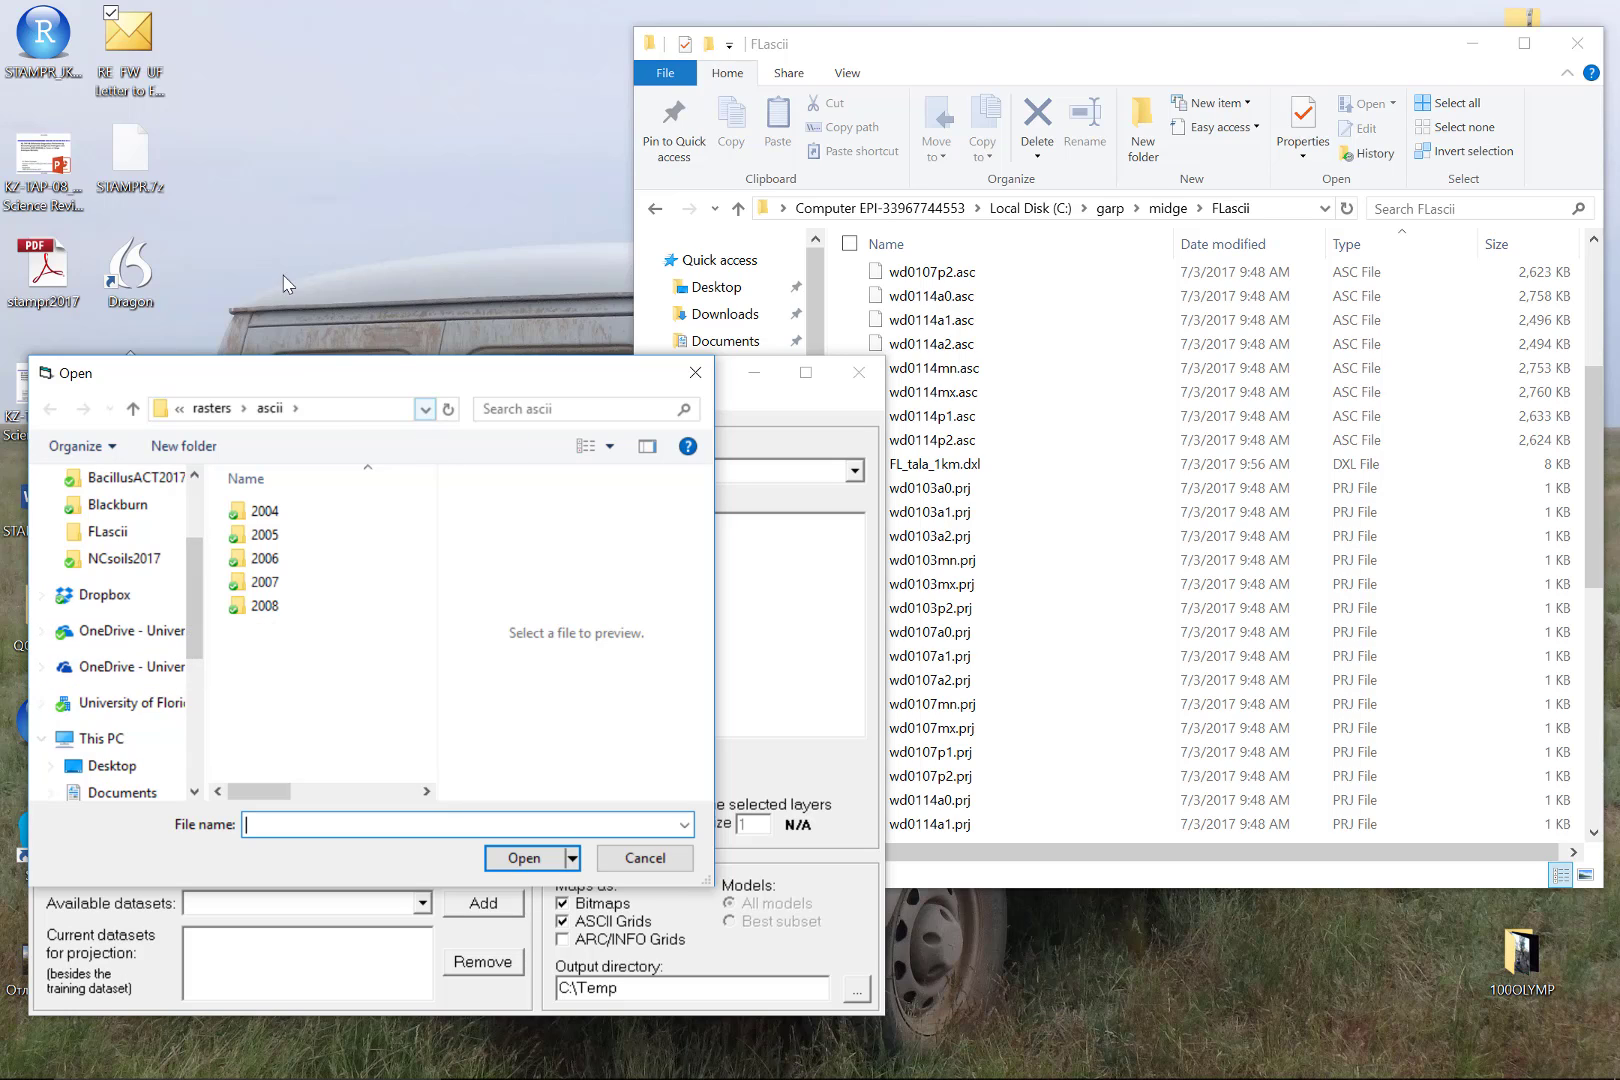
{"action": "left_click", "coordinate": [425, 410]}
{"action": "left_click", "coordinate": [425, 410]}
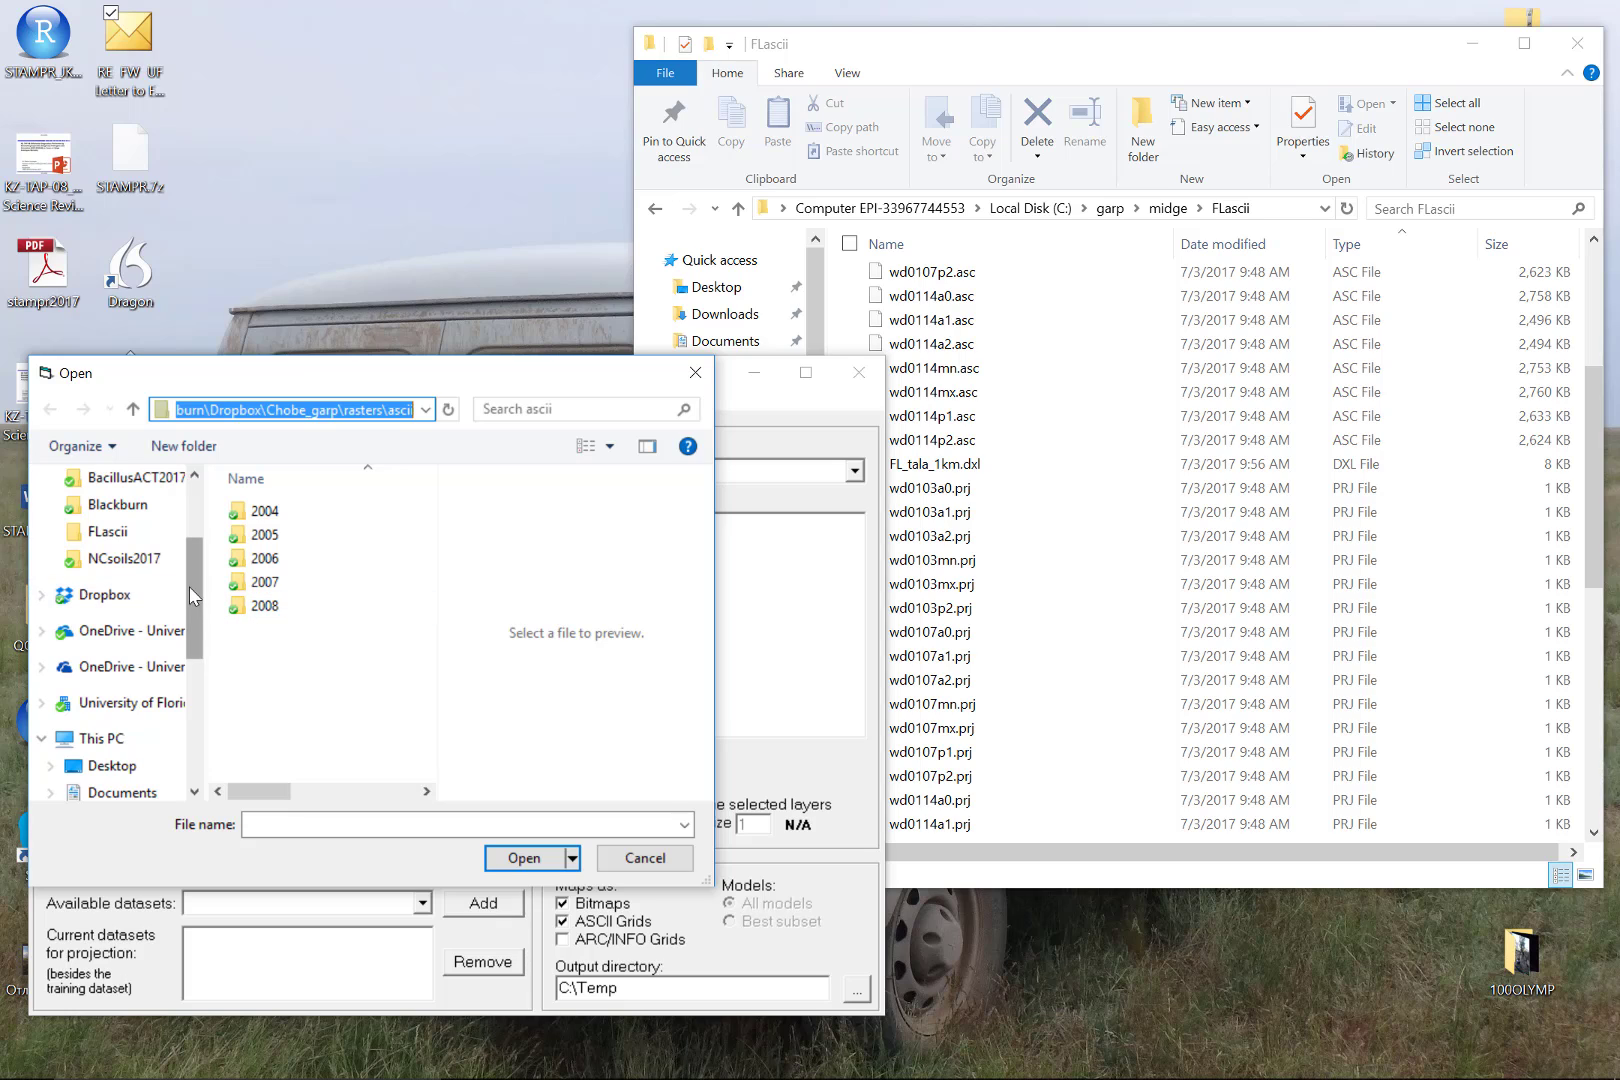
{"action": "mouse_move", "coordinate": [190, 581]}
{"action": "left_mouse_down"}
{"action": "mouse_move", "coordinate": [185, 528]}
{"action": "mouse_move", "coordinate": [193, 568]}
{"action": "left_mouse_up"}
{"action": "scroll", "coordinate": [191, 558], "scroll_direction": "down", "scroll_amount": 5}
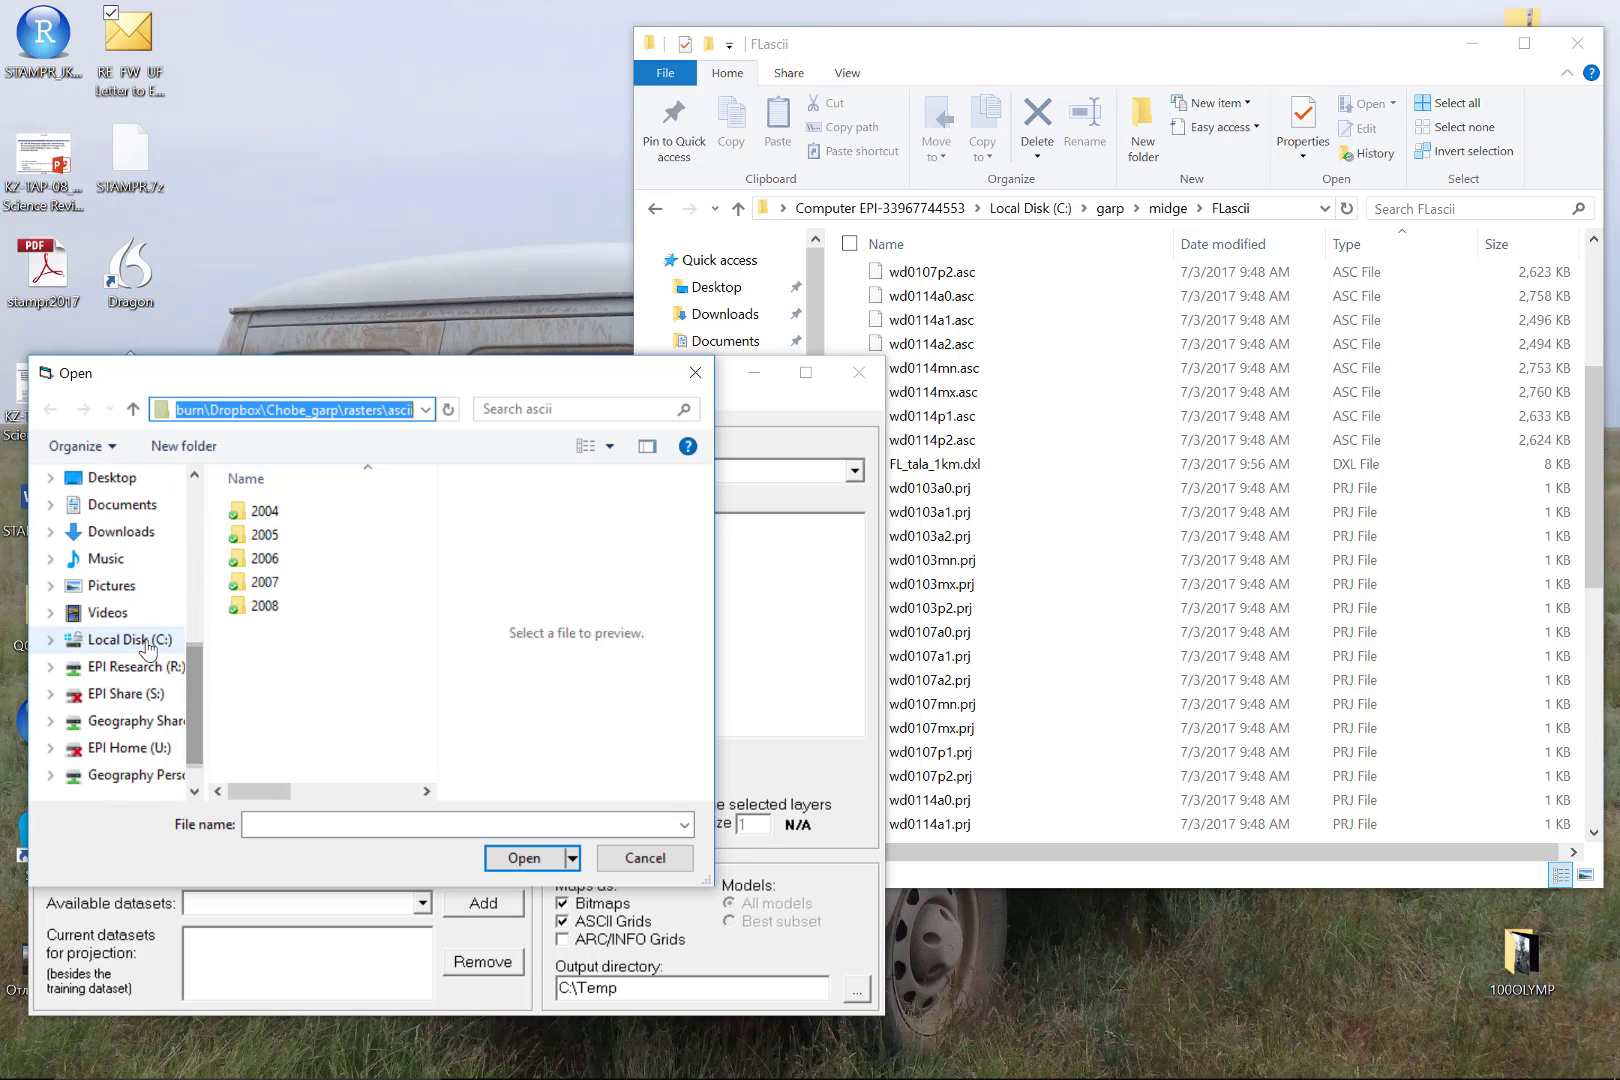
Browse to C:\garp\midge\FLascii and open FL_tala_1km.dxl
{"action": "left_click", "coordinate": [125, 639]}
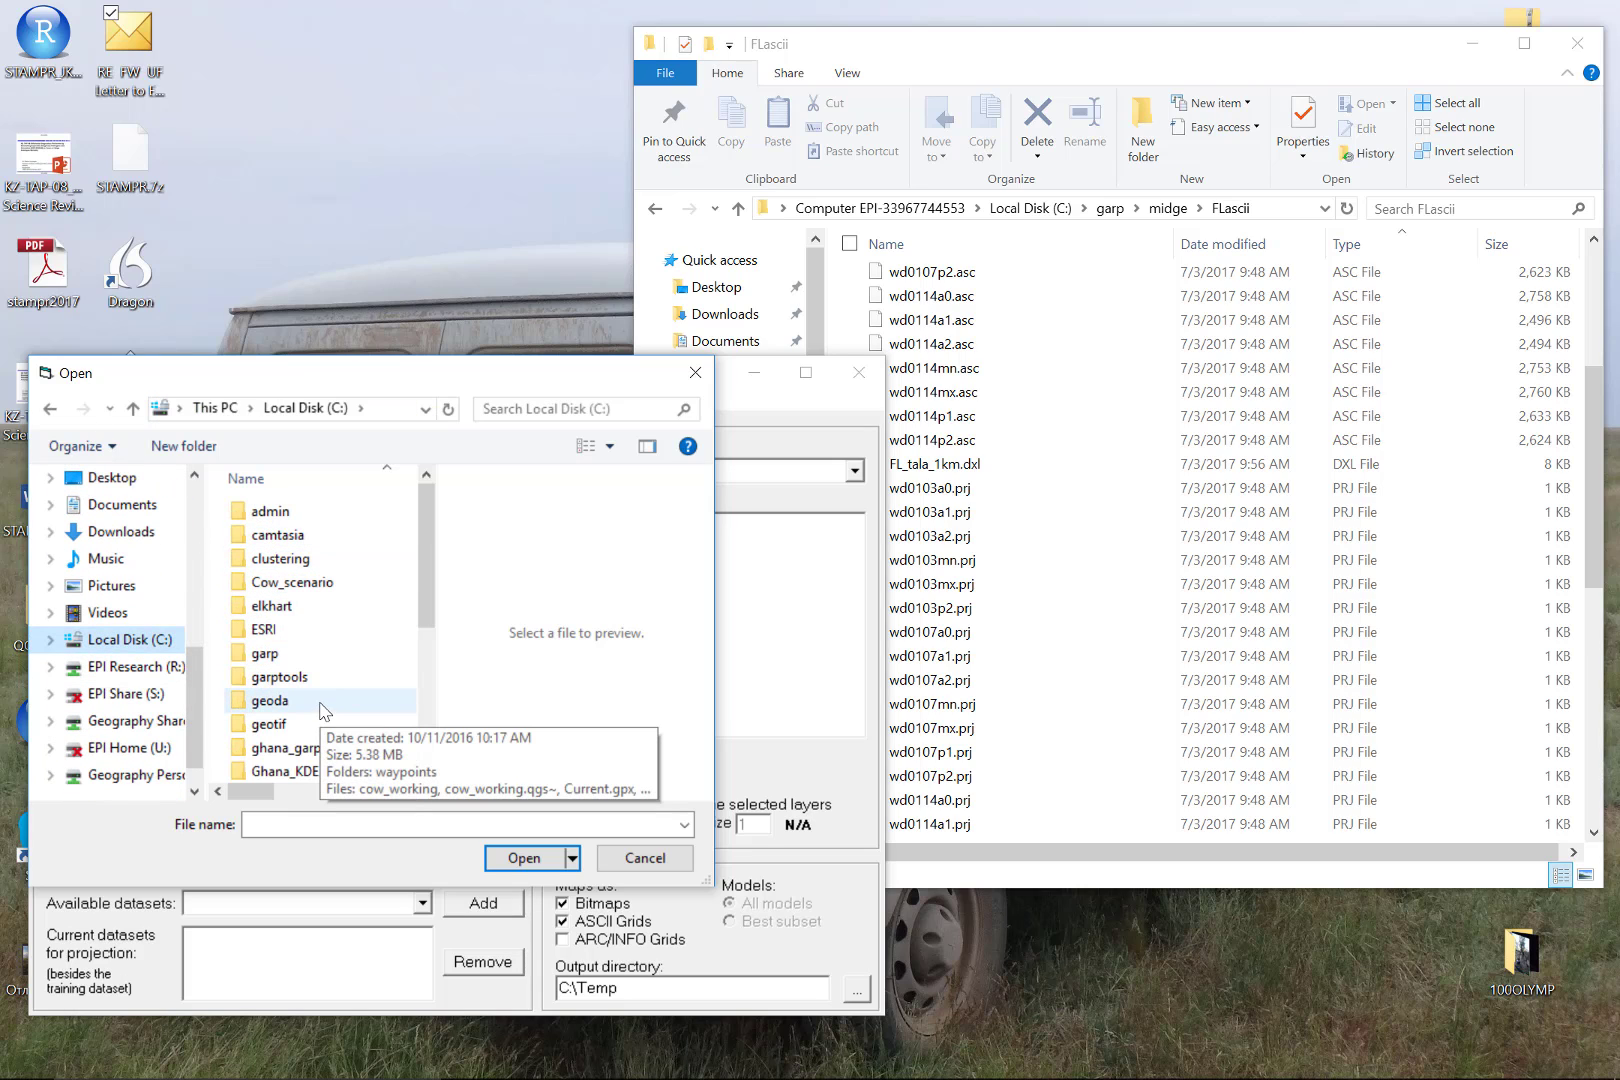
{"action": "double_click", "coordinate": [298, 654]}
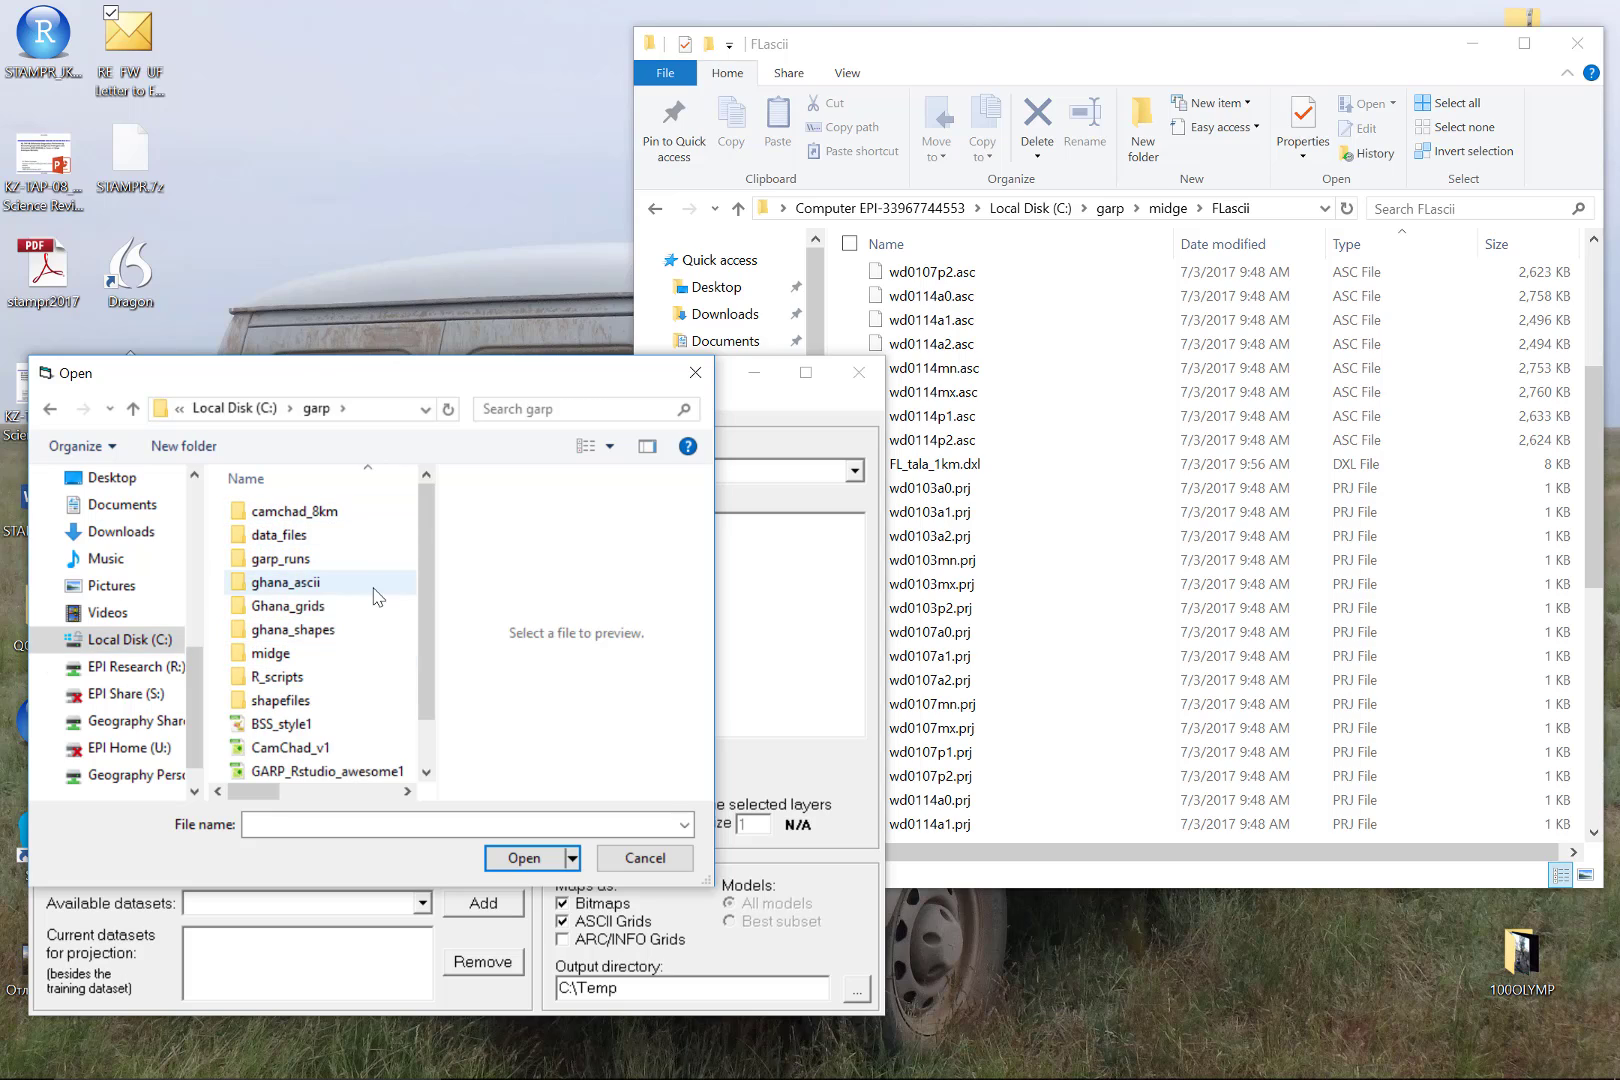
{"action": "double_click", "coordinate": [349, 656]}
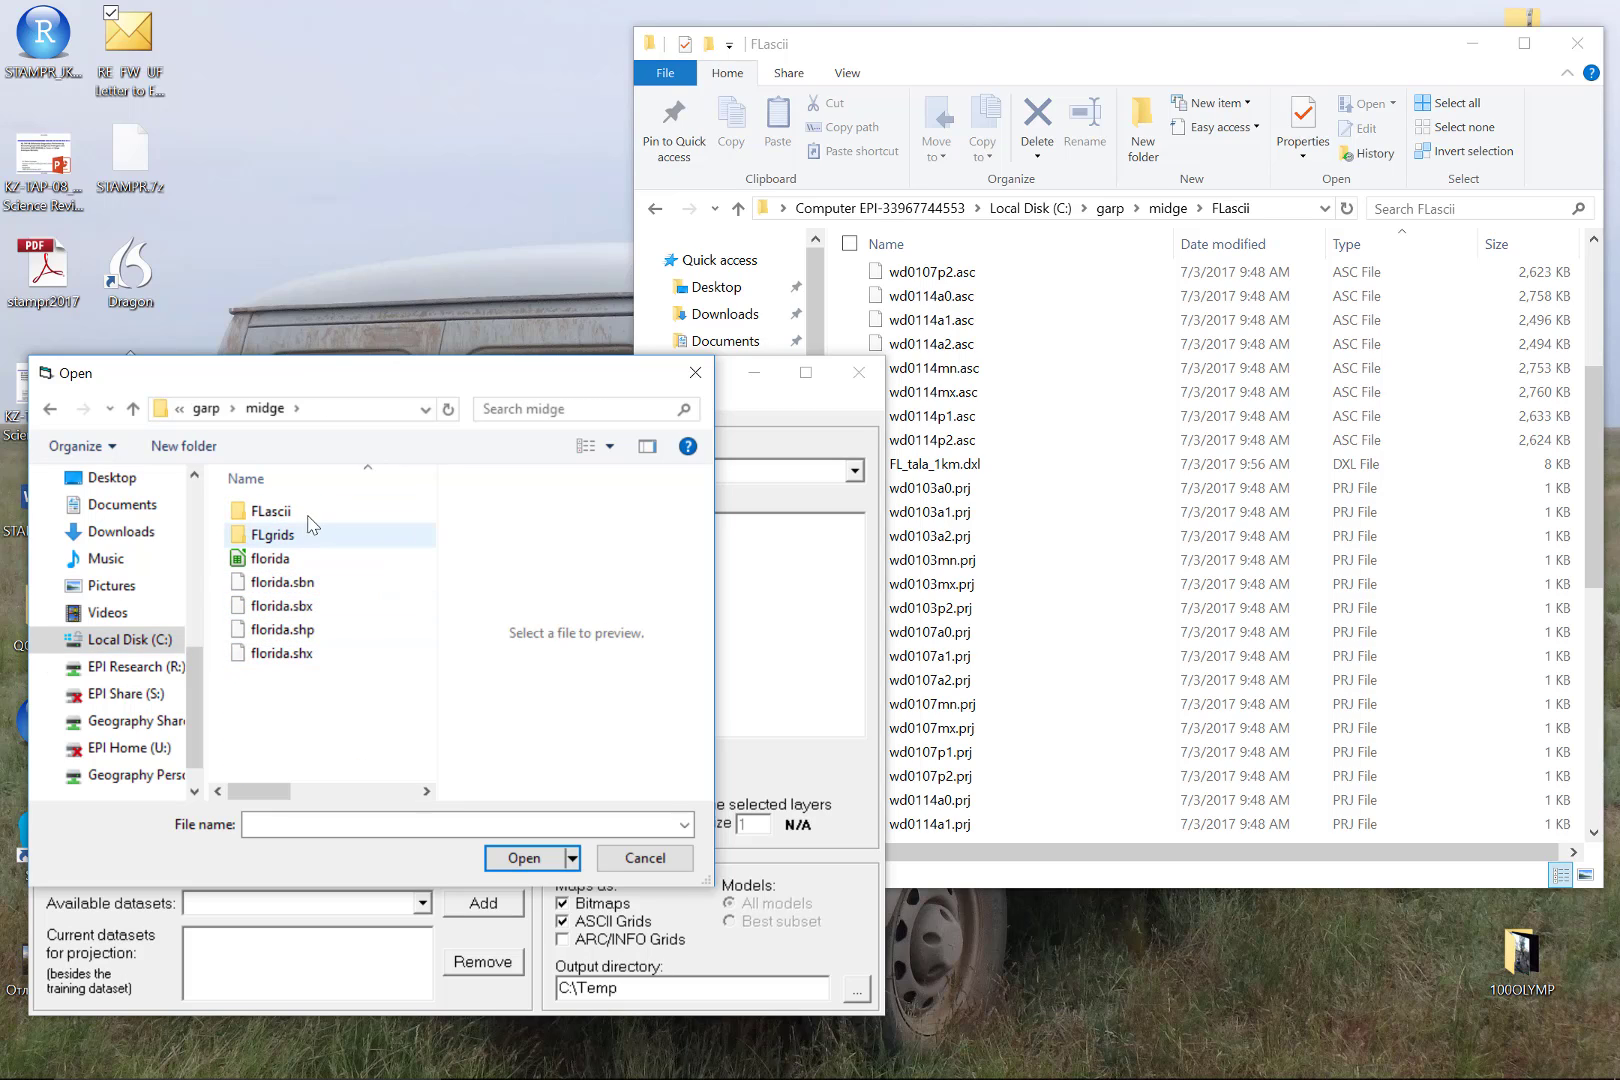
{"action": "double_click", "coordinate": [385, 512]}
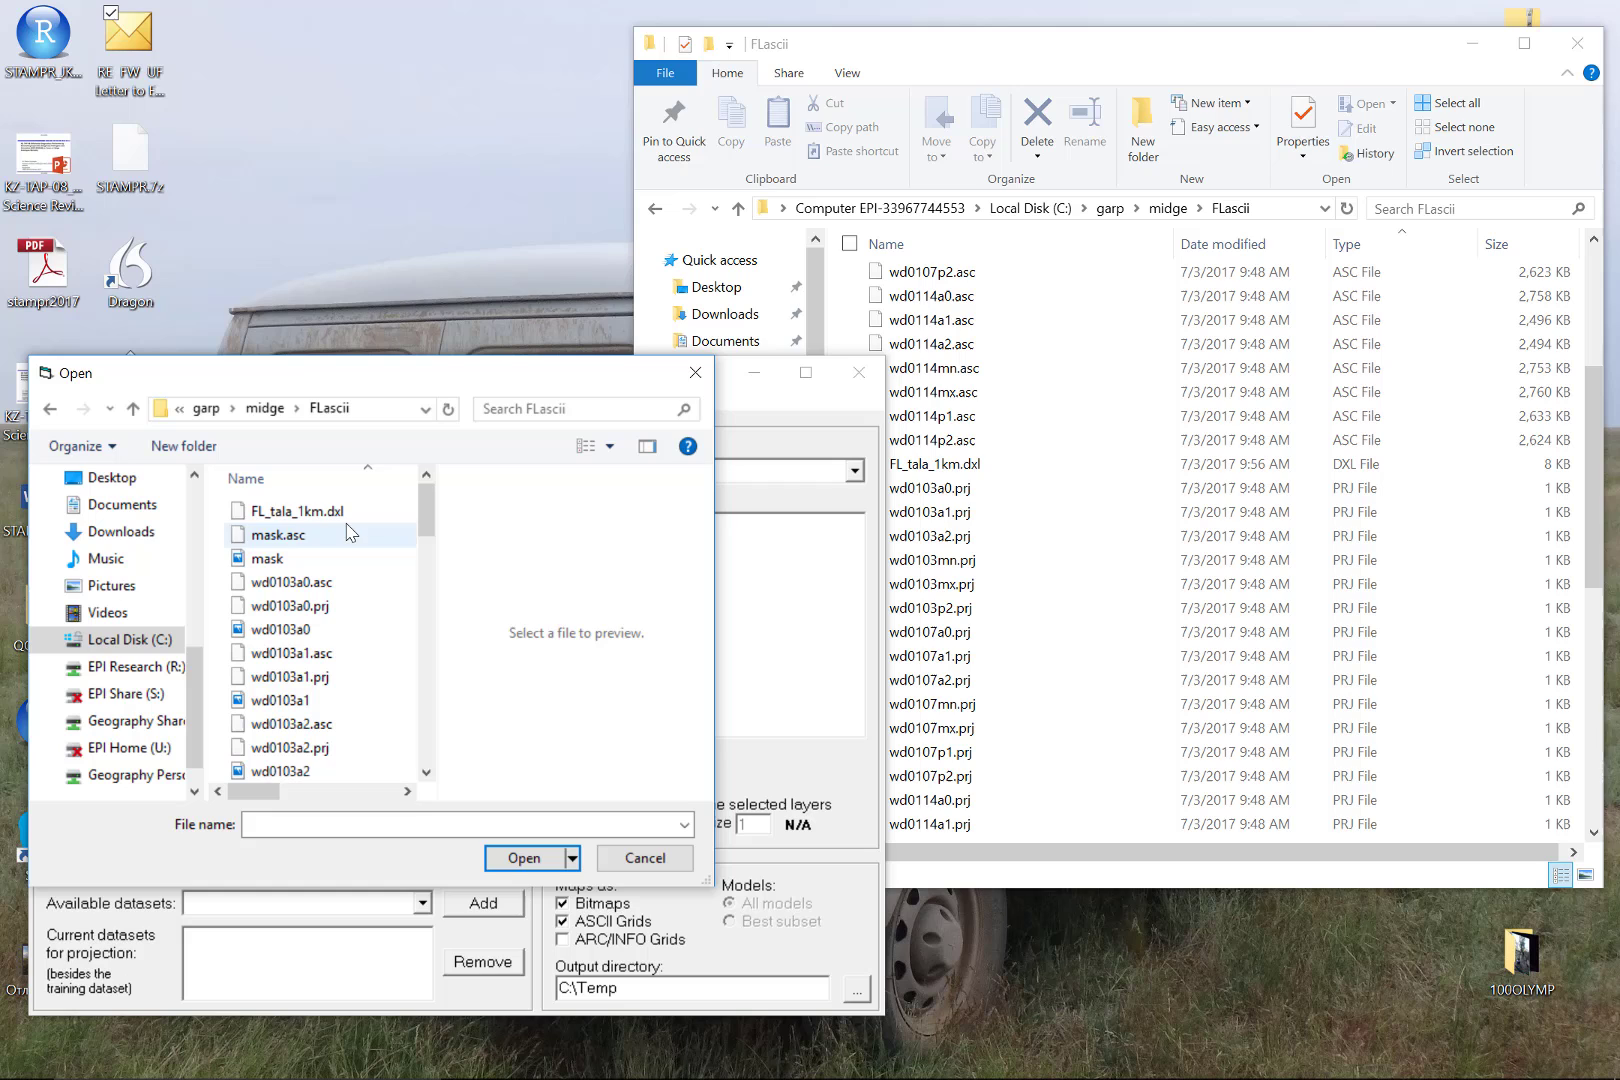
{"action": "left_click", "coordinate": [270, 511]}
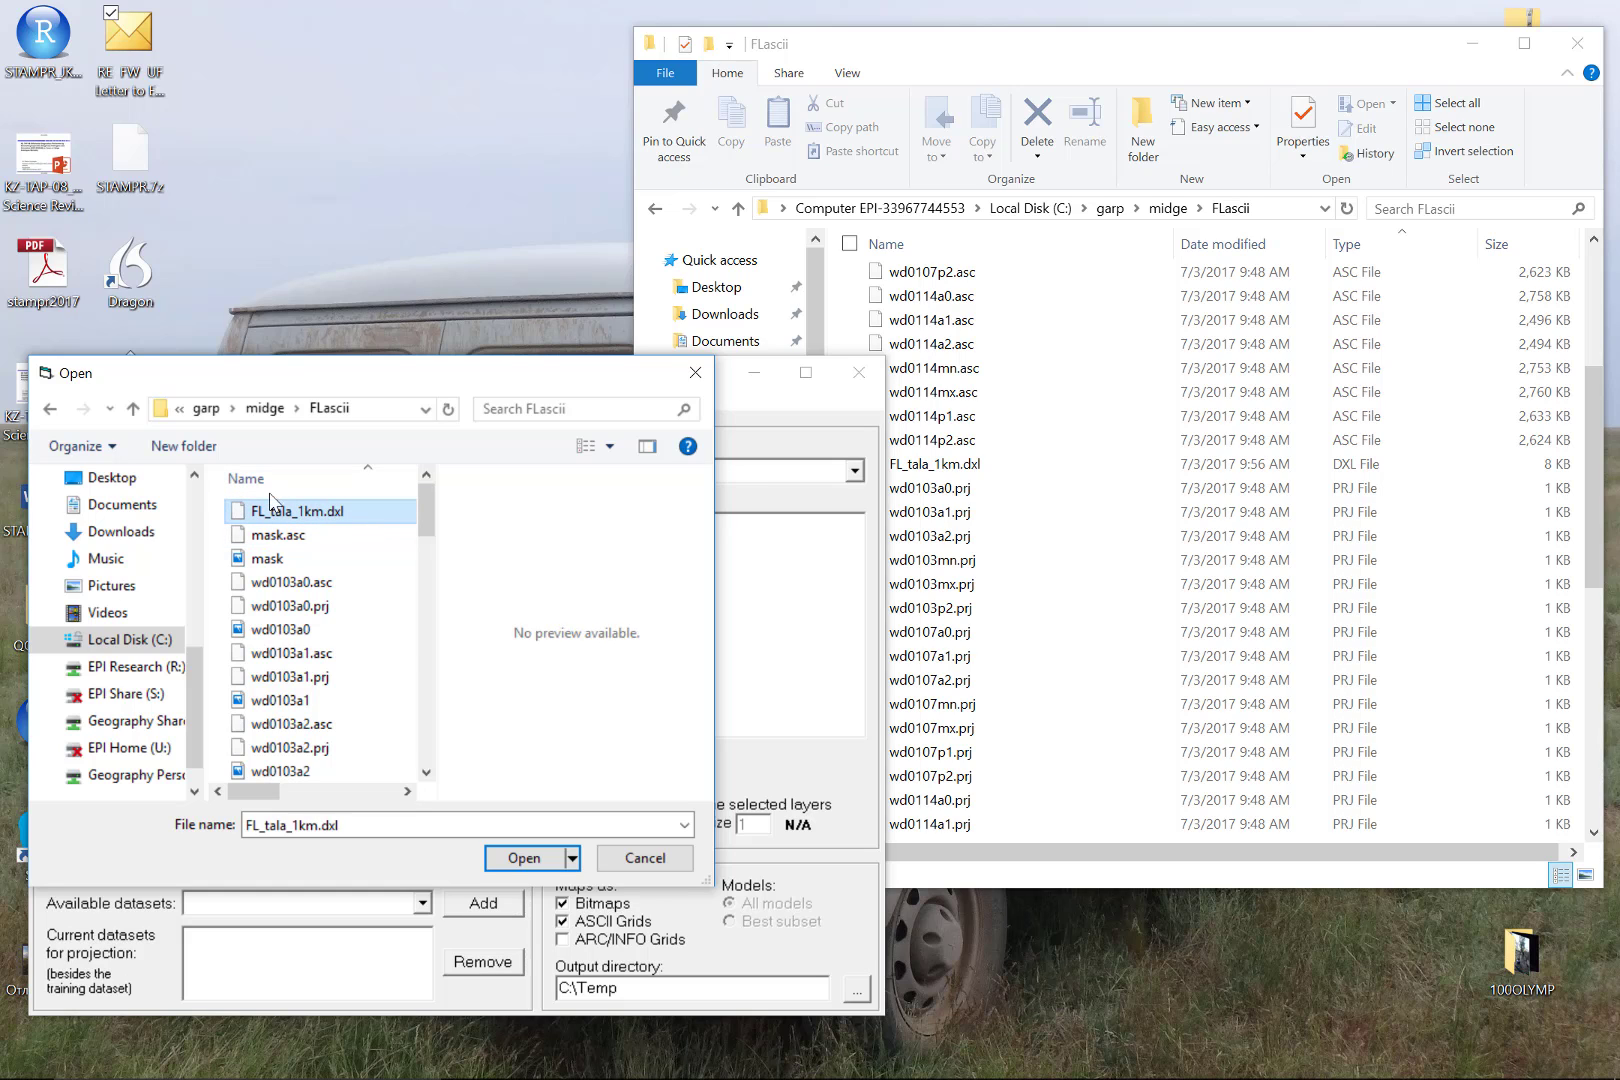
{"action": "left_click", "coordinate": [520, 857]}
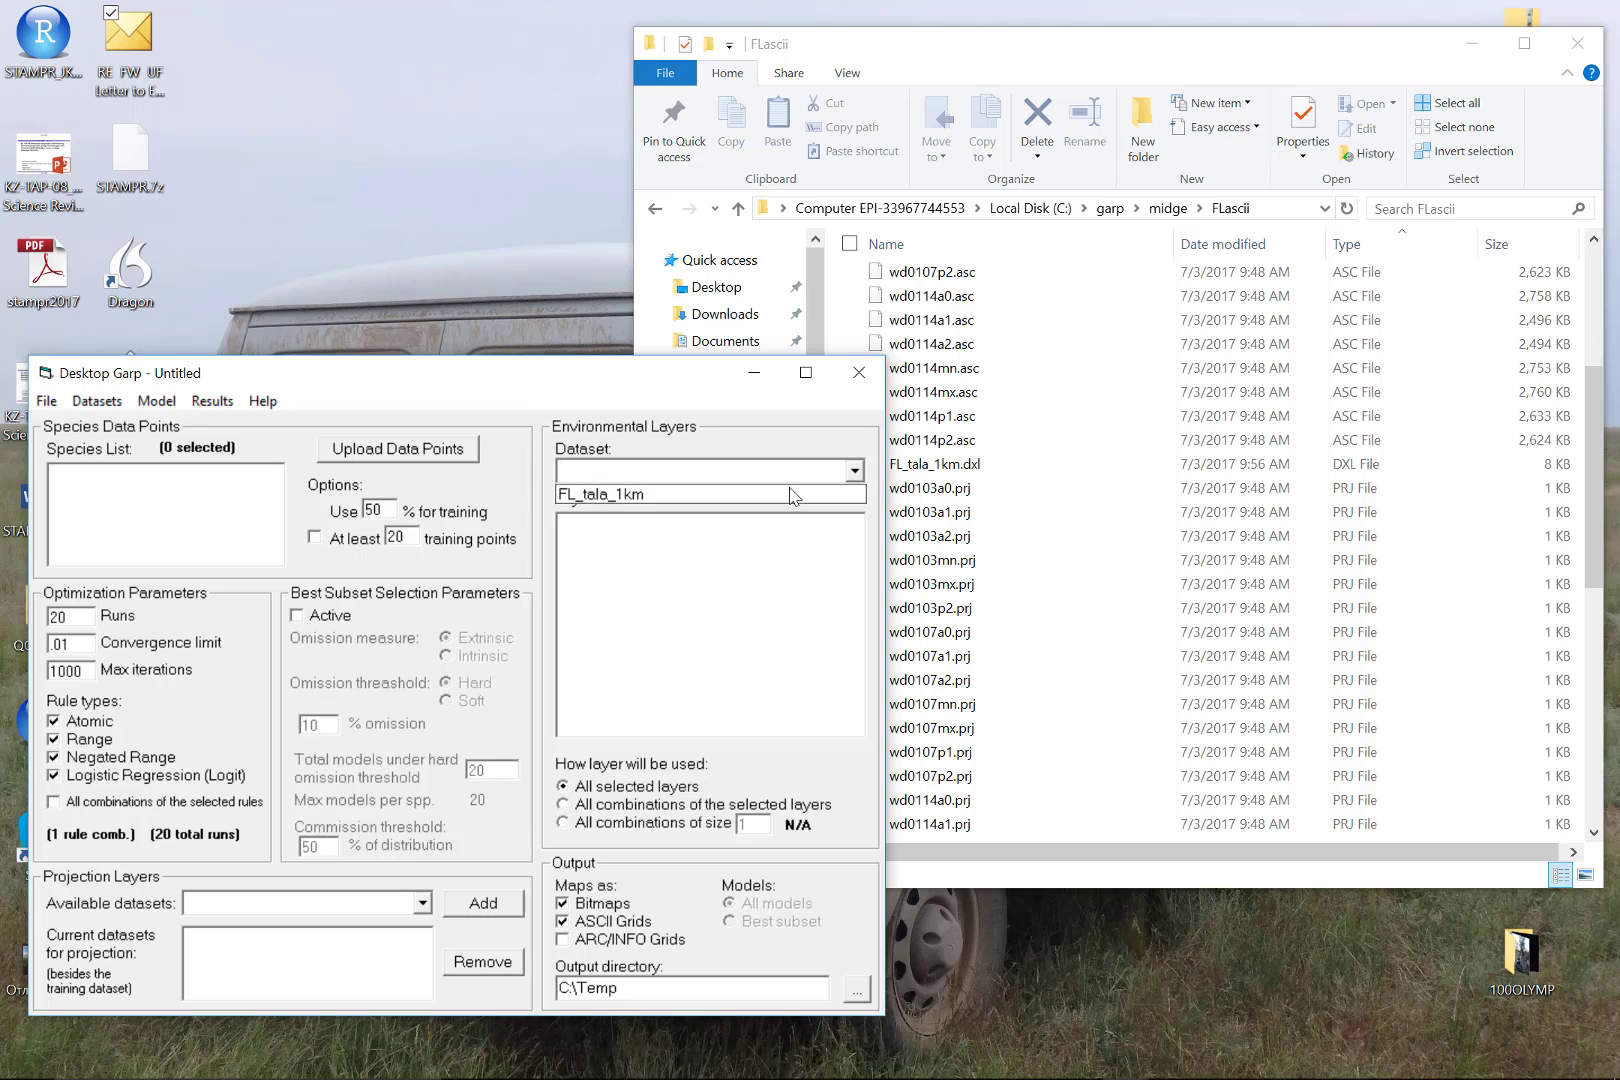
Choose FL_tala_1km as the environmental layers dataset, with all its wd layers ticked
{"action": "mouse_move", "coordinate": [860, 678]}
{"action": "left_mouse_down"}
{"action": "mouse_move", "coordinate": [857, 579]}
{"action": "mouse_move", "coordinate": [850, 698]}
{"action": "left_mouse_up"}
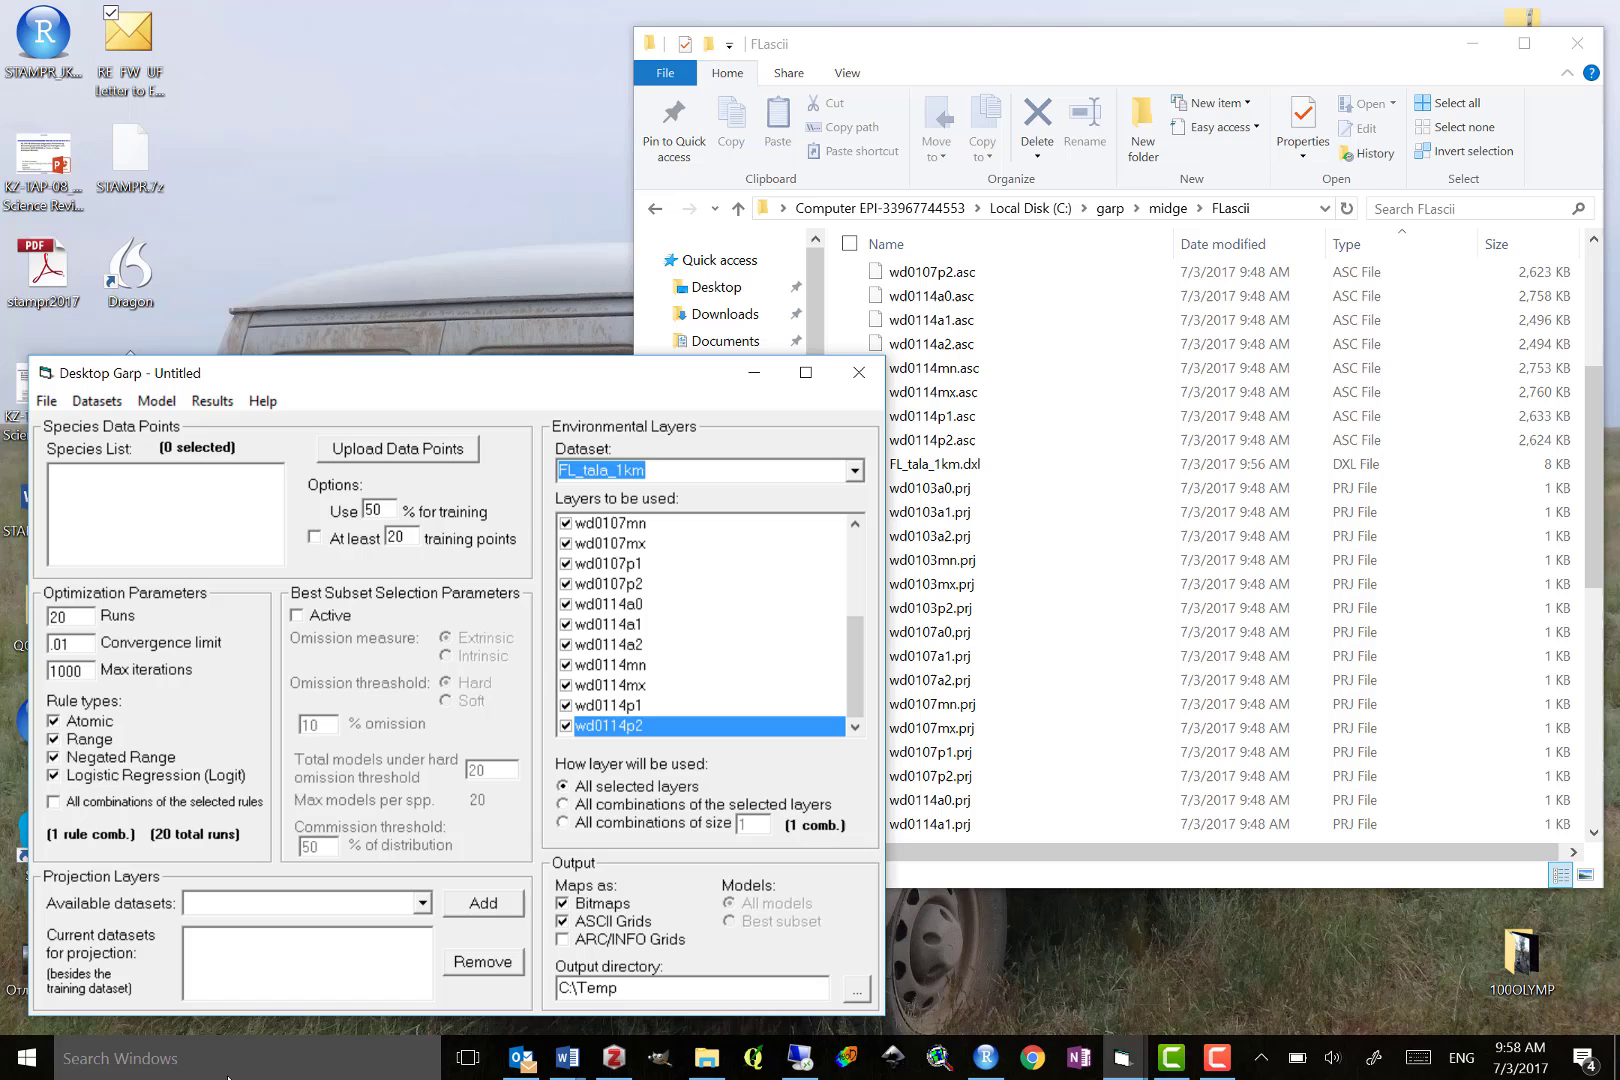
Launch GARP Dataset Manager through a Windows search for 'data'
{"action": "left_click", "coordinate": [200, 1058]}
{"action": "type", "text": "data"}
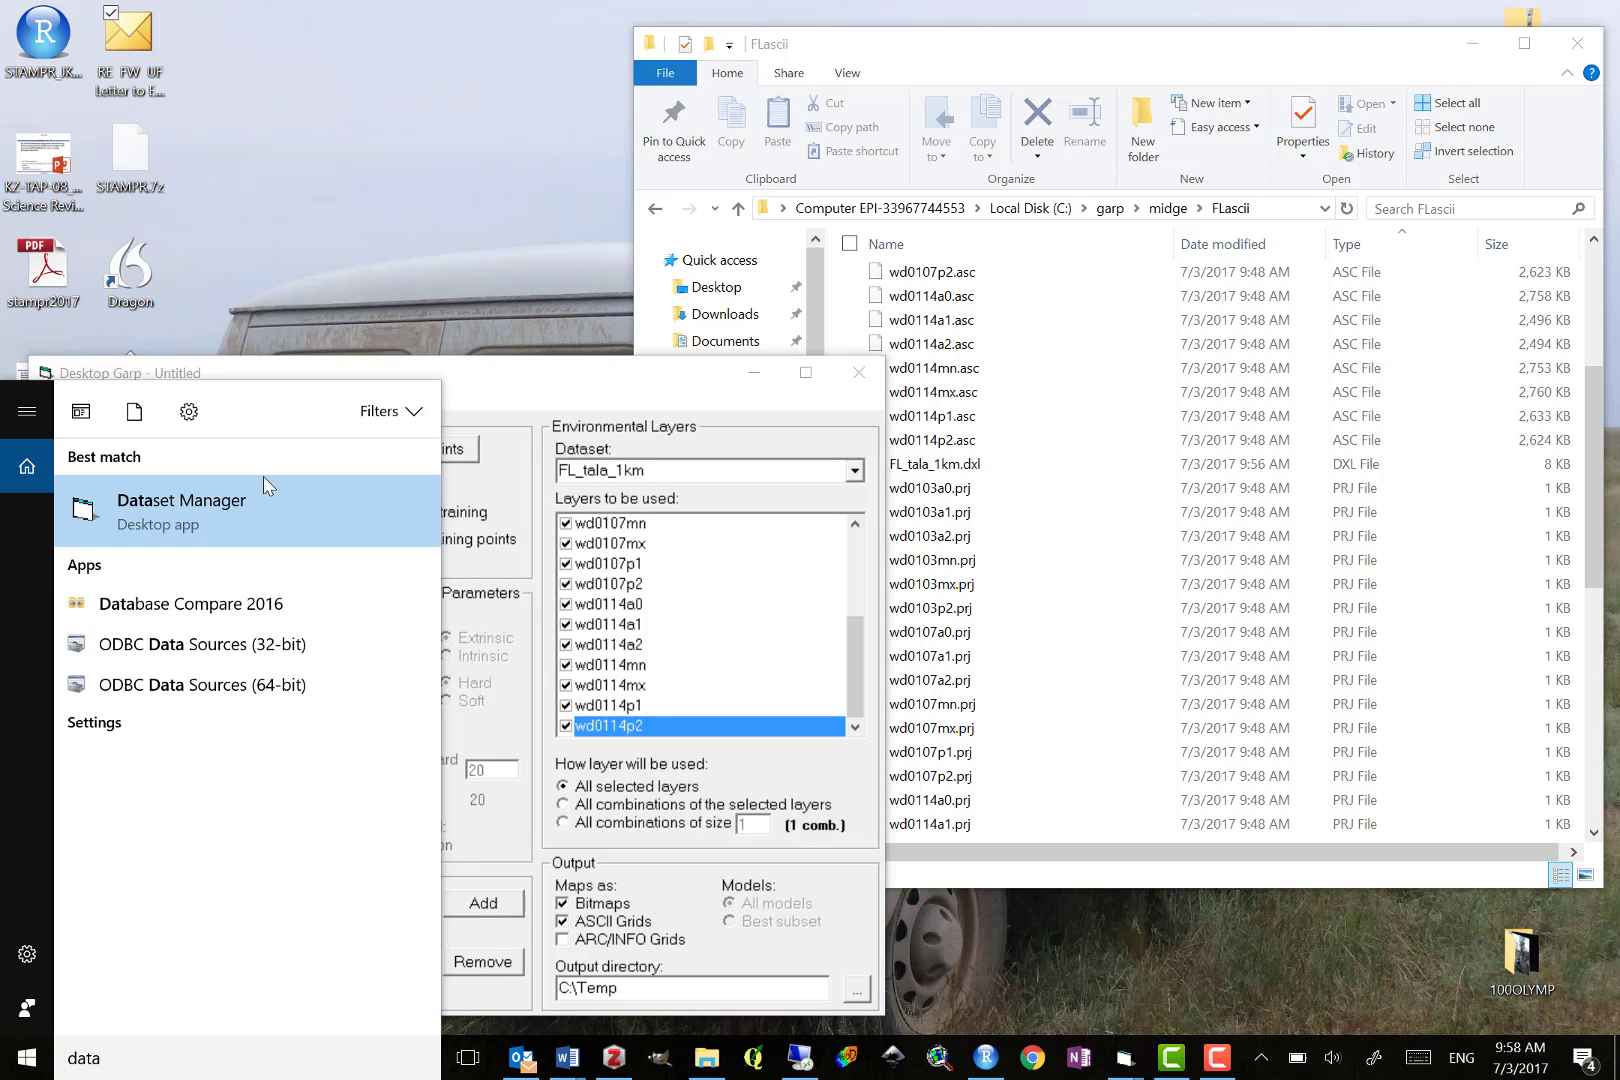
{"action": "left_click", "coordinate": [263, 478]}
Open FL_tala_1km.dxl in the Dataset Manager, then bring File Explorer's FLascii folder forward
{"action": "left_click", "coordinate": [202, 221]}
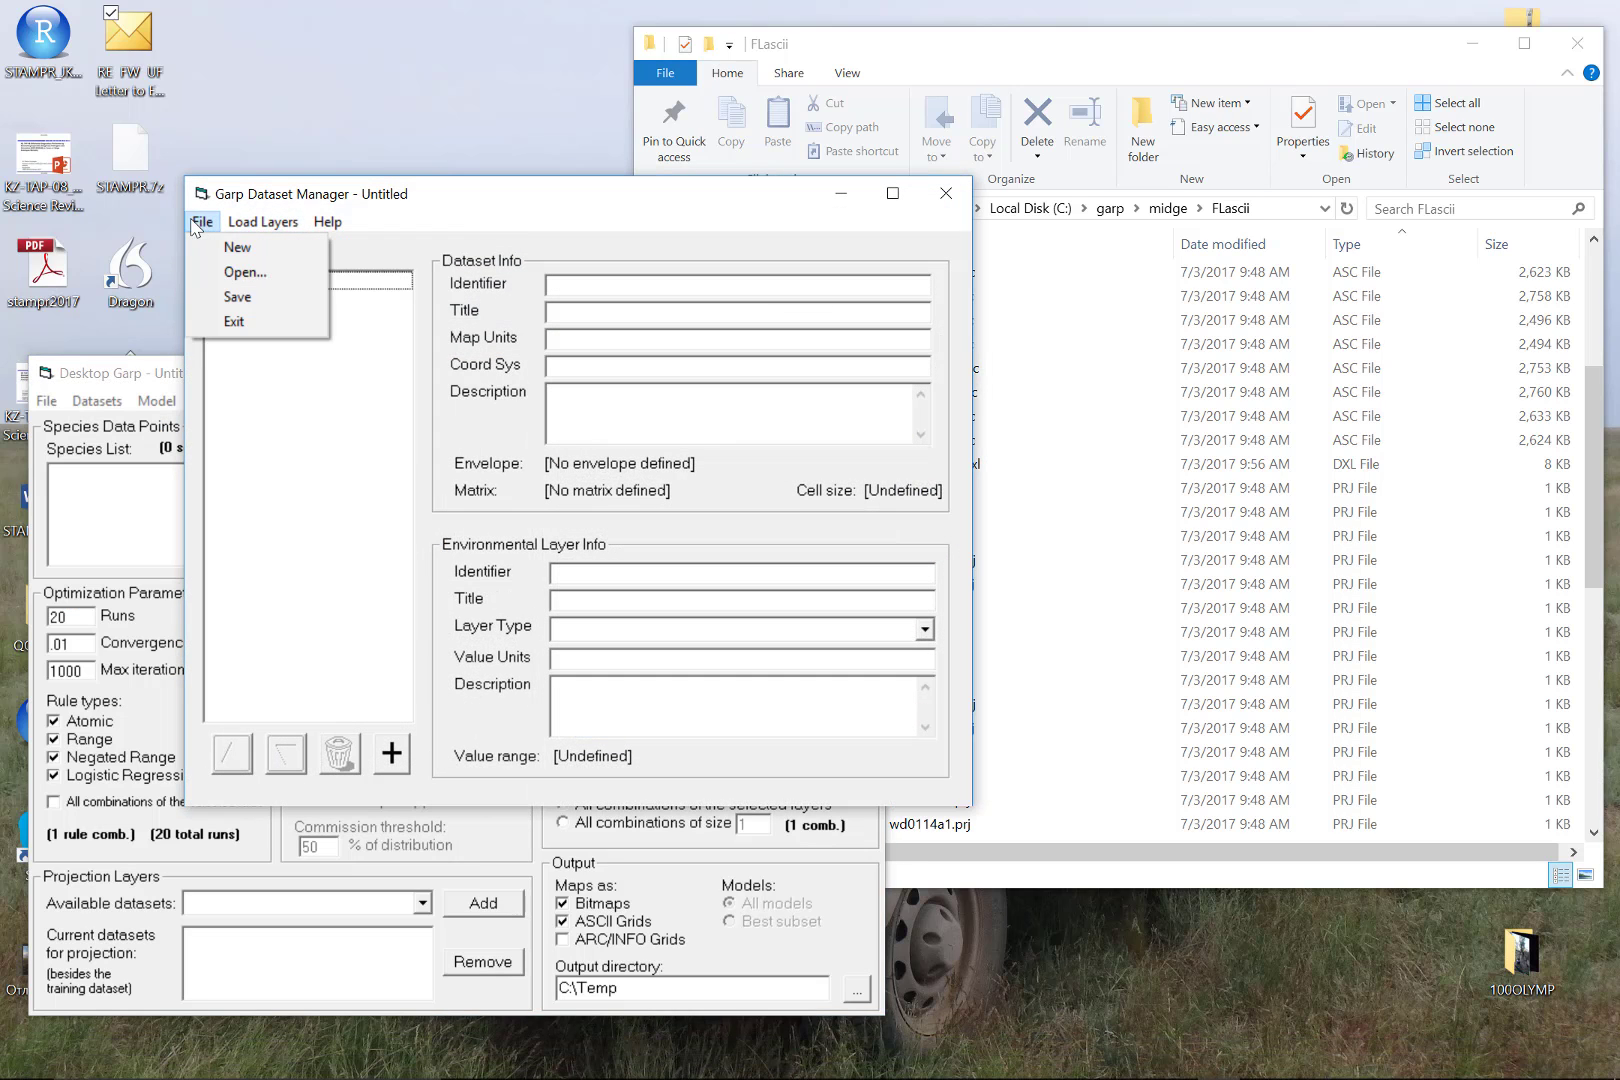
{"action": "left_click", "coordinate": [238, 268]}
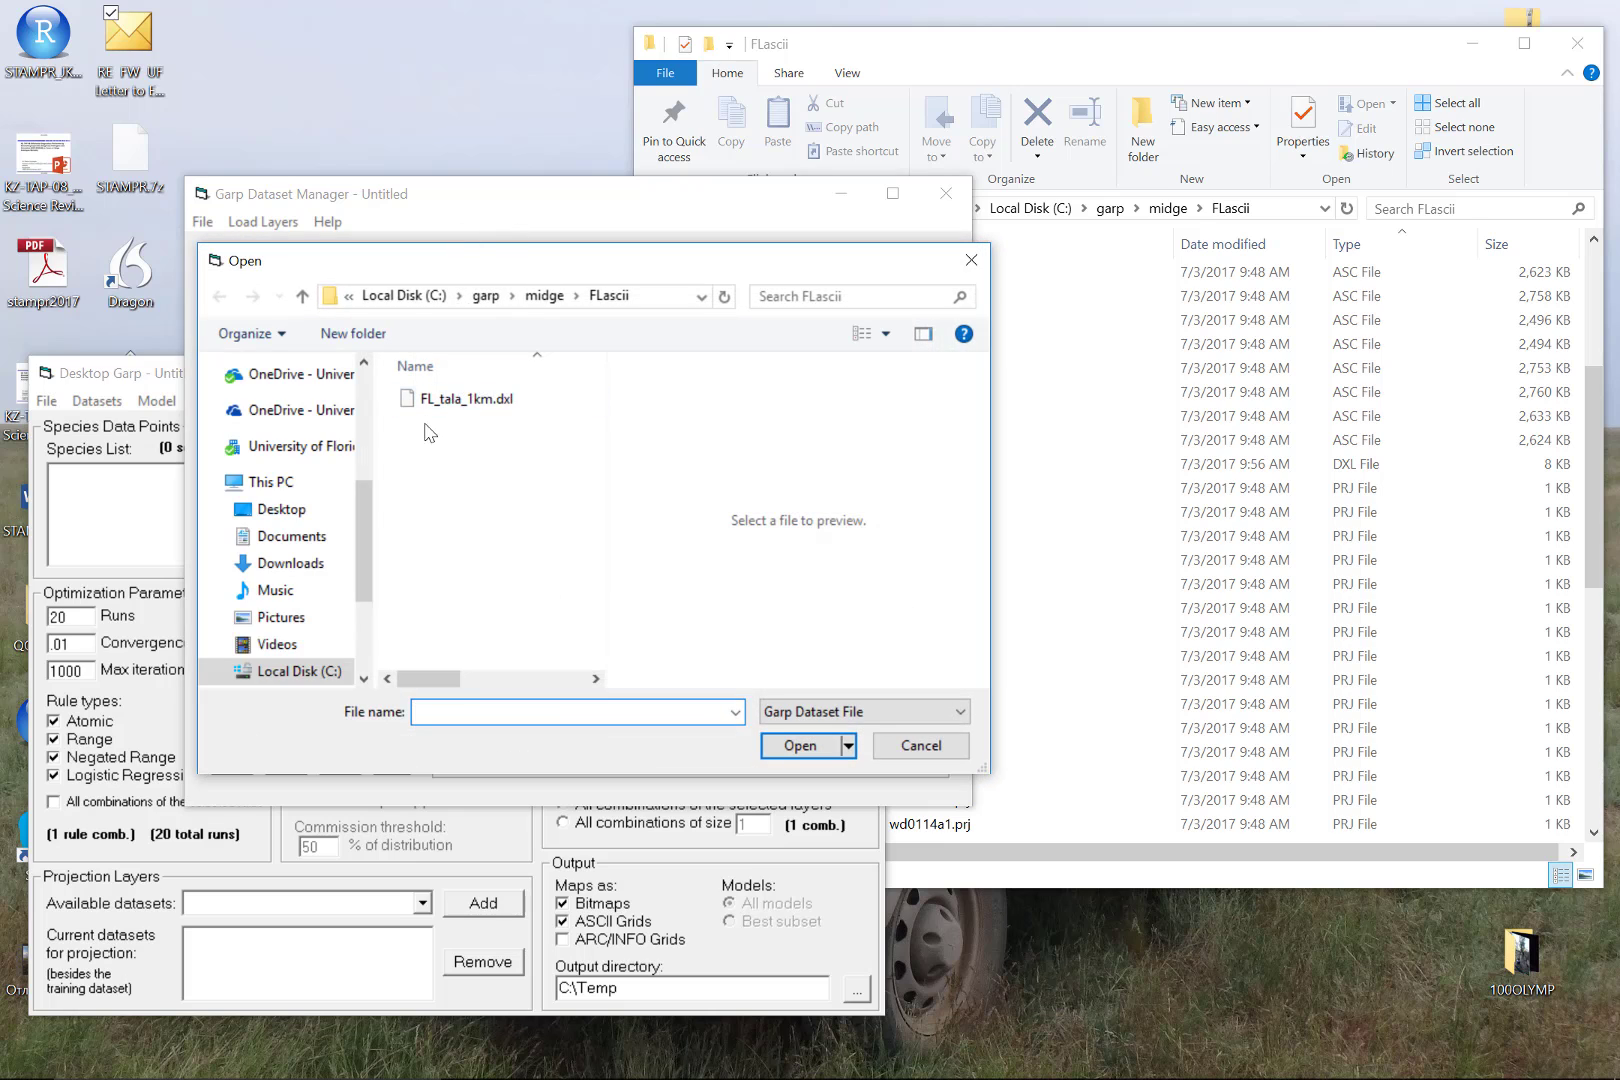
{"action": "left_click", "coordinate": [440, 404]}
{"action": "key", "text": "Return"}
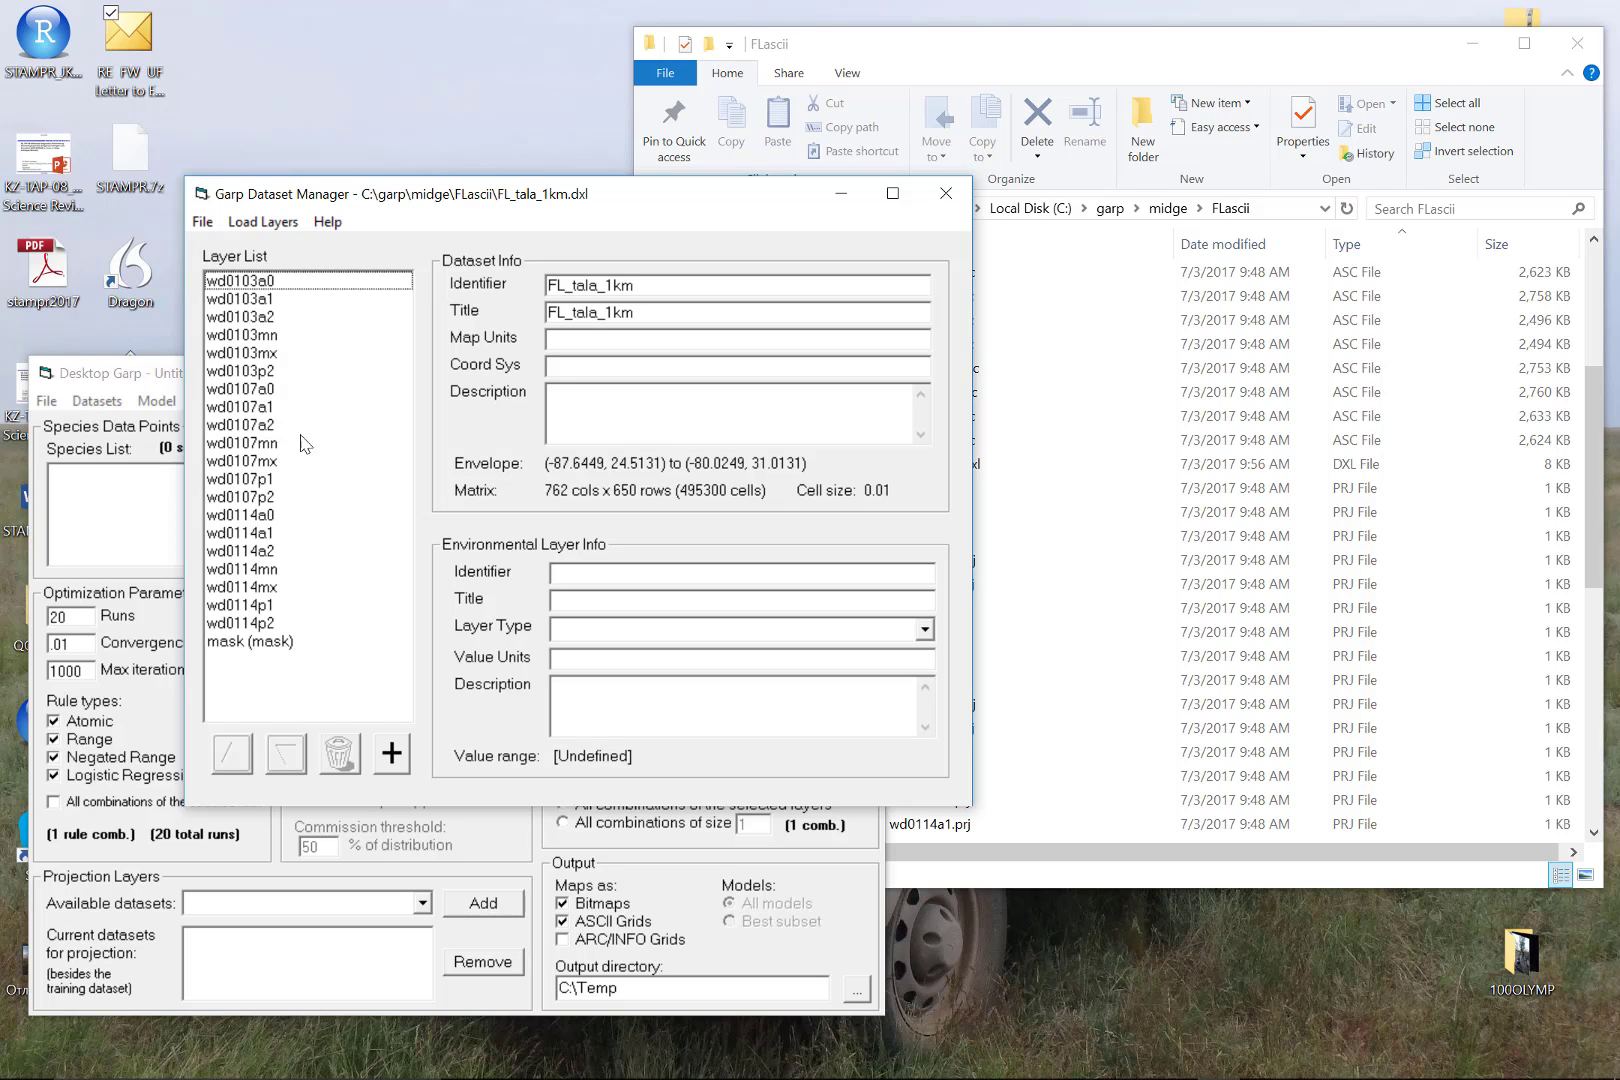
{"action": "left_click", "coordinate": [1237, 46]}
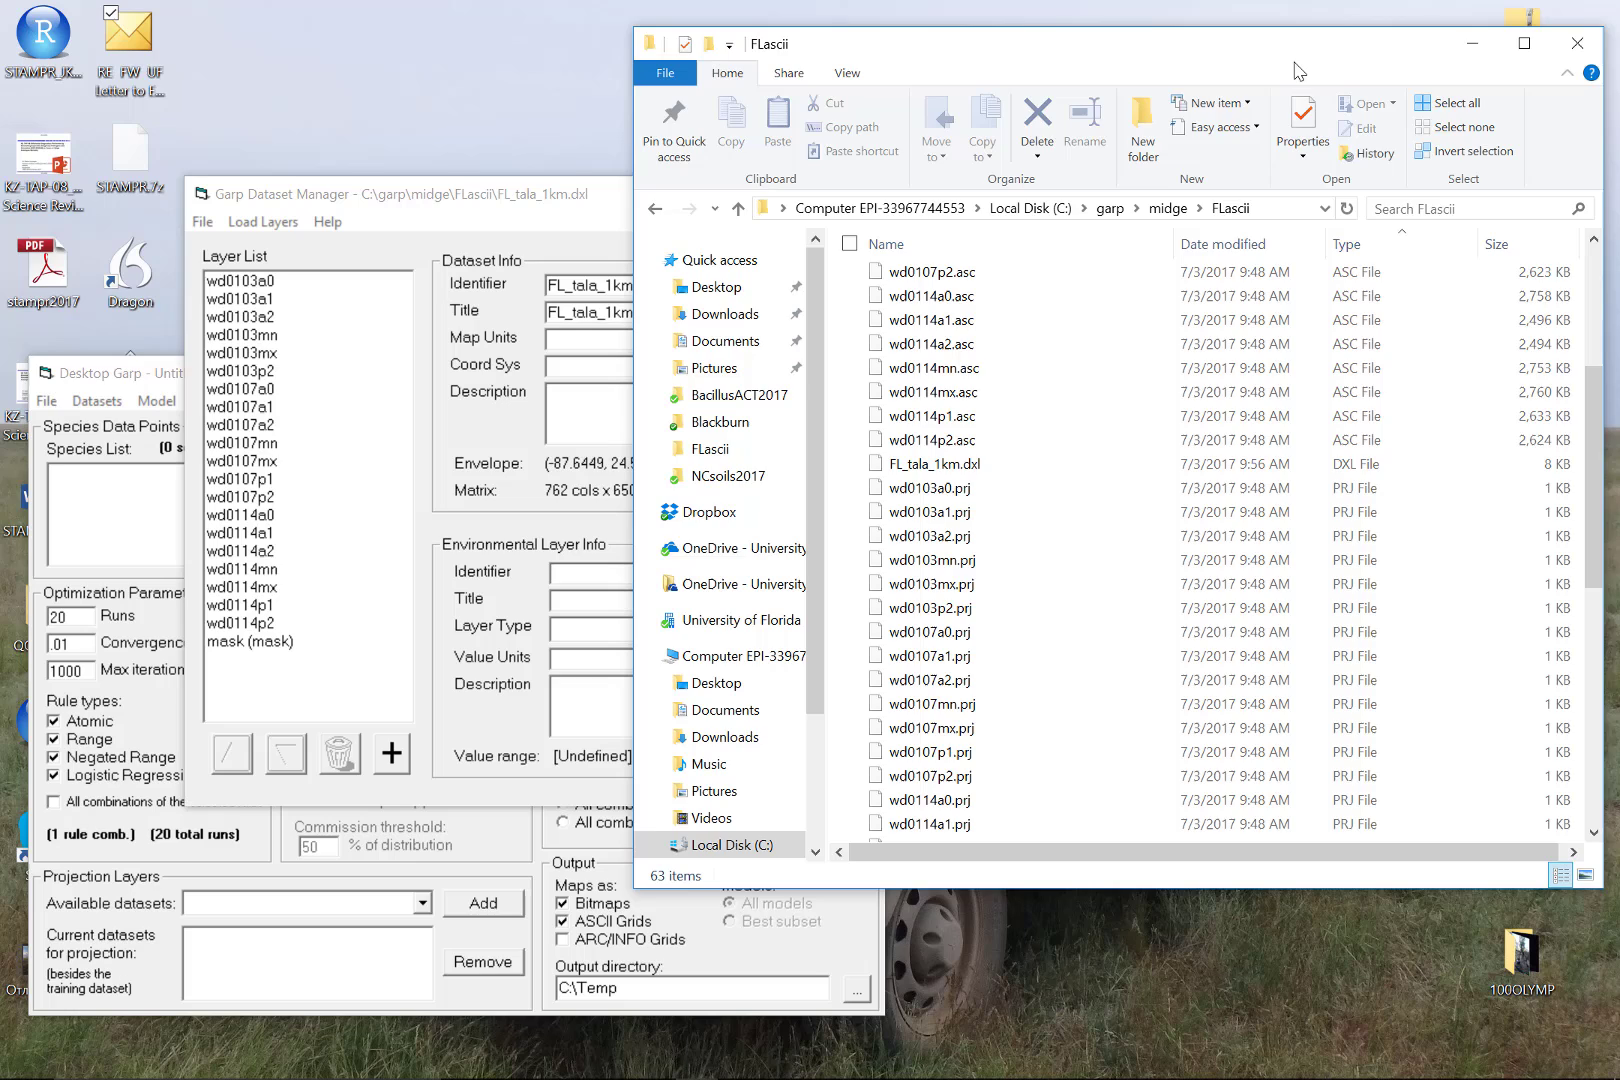
{"action": "left_click_drag", "start_coordinate": [1298, 50], "coordinate": [1316, 34]}
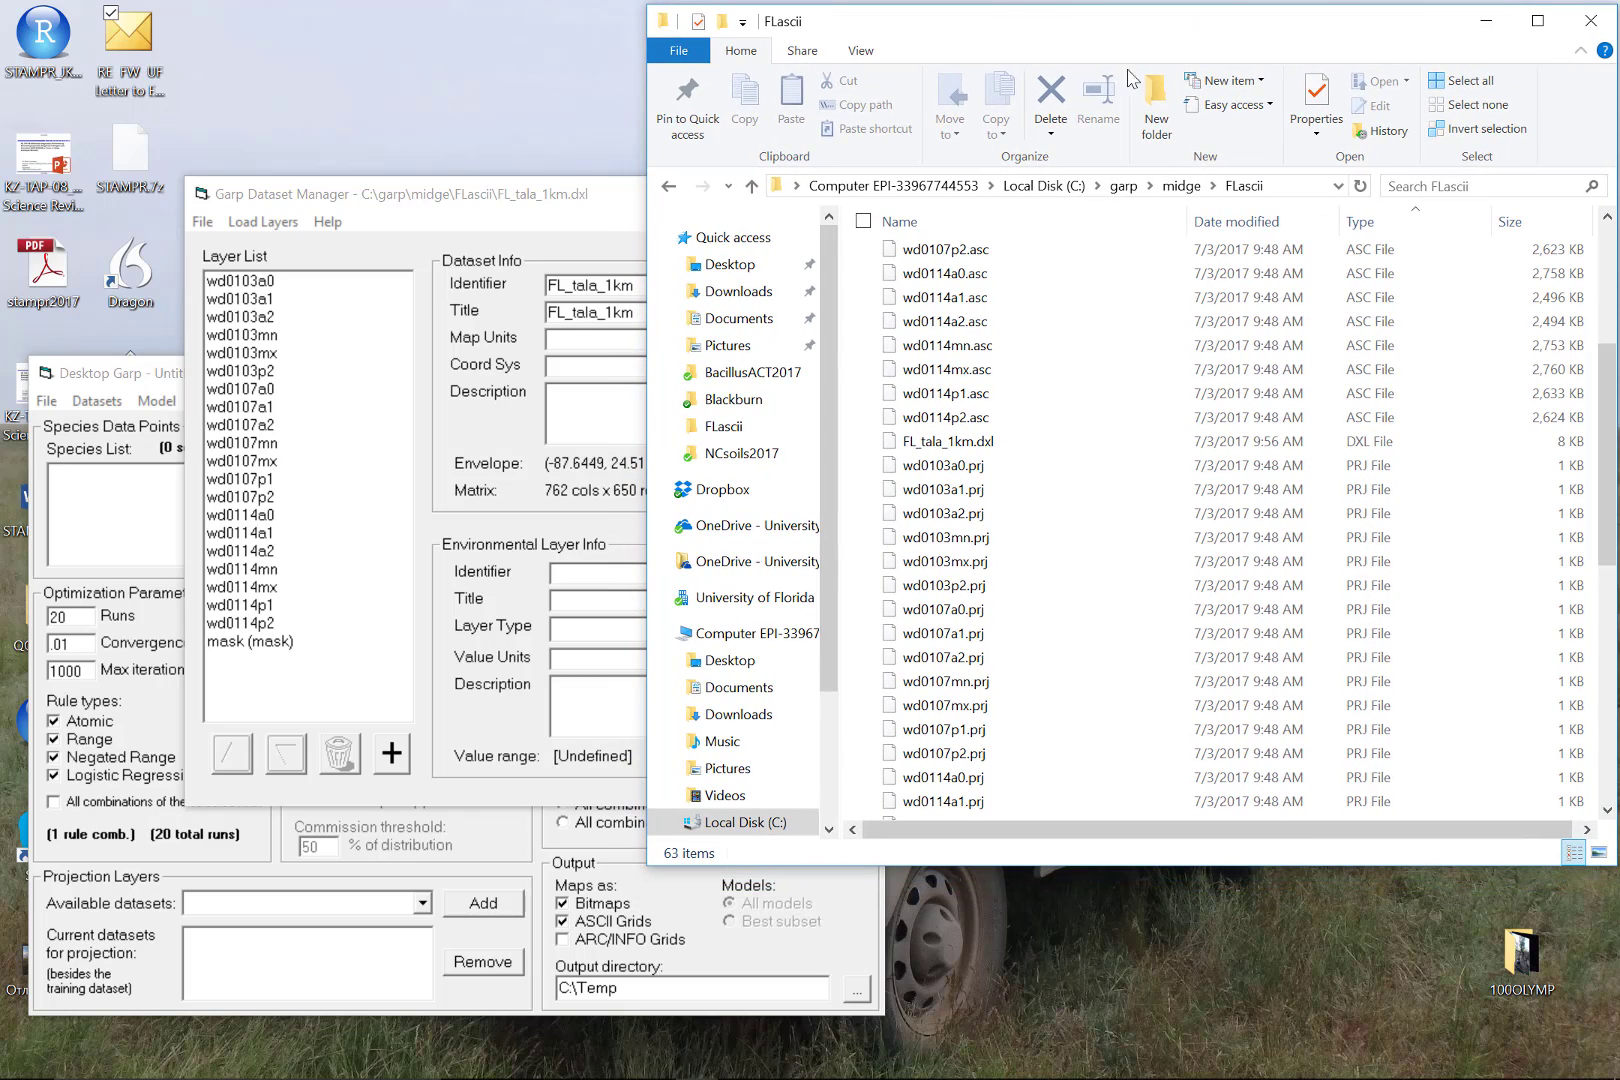
{"action": "left_click", "coordinate": [583, 206]}
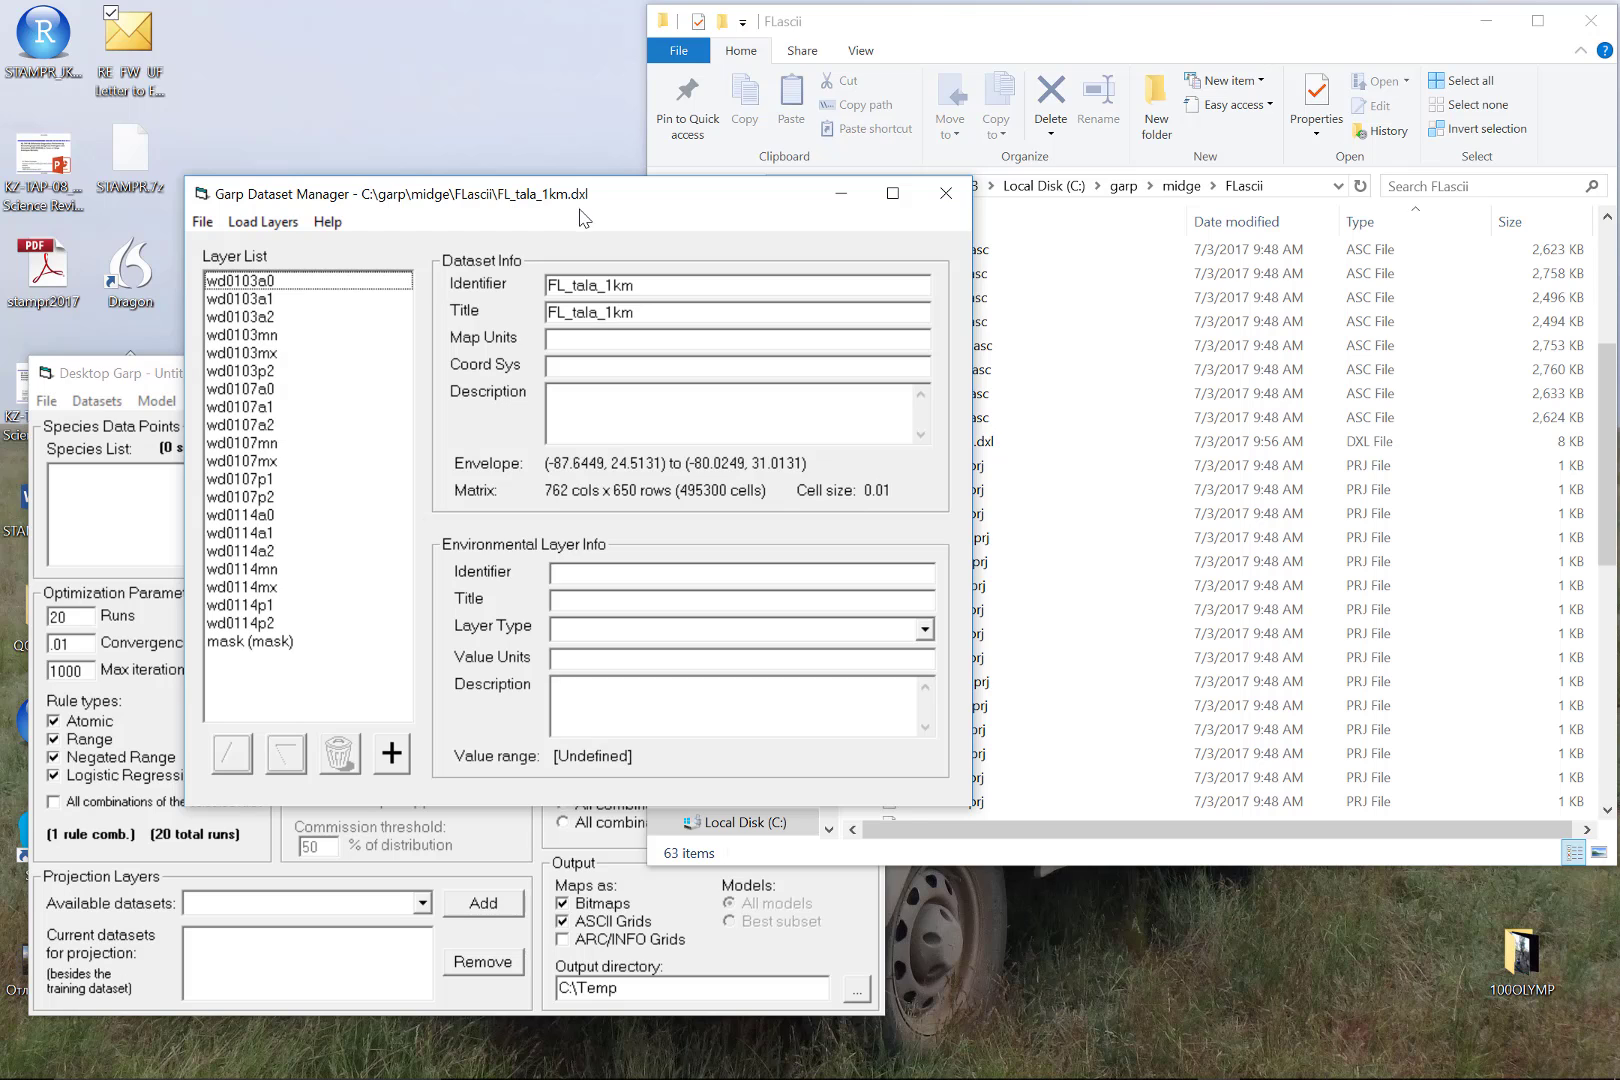
{"action": "left_click", "coordinate": [1076, 320]}
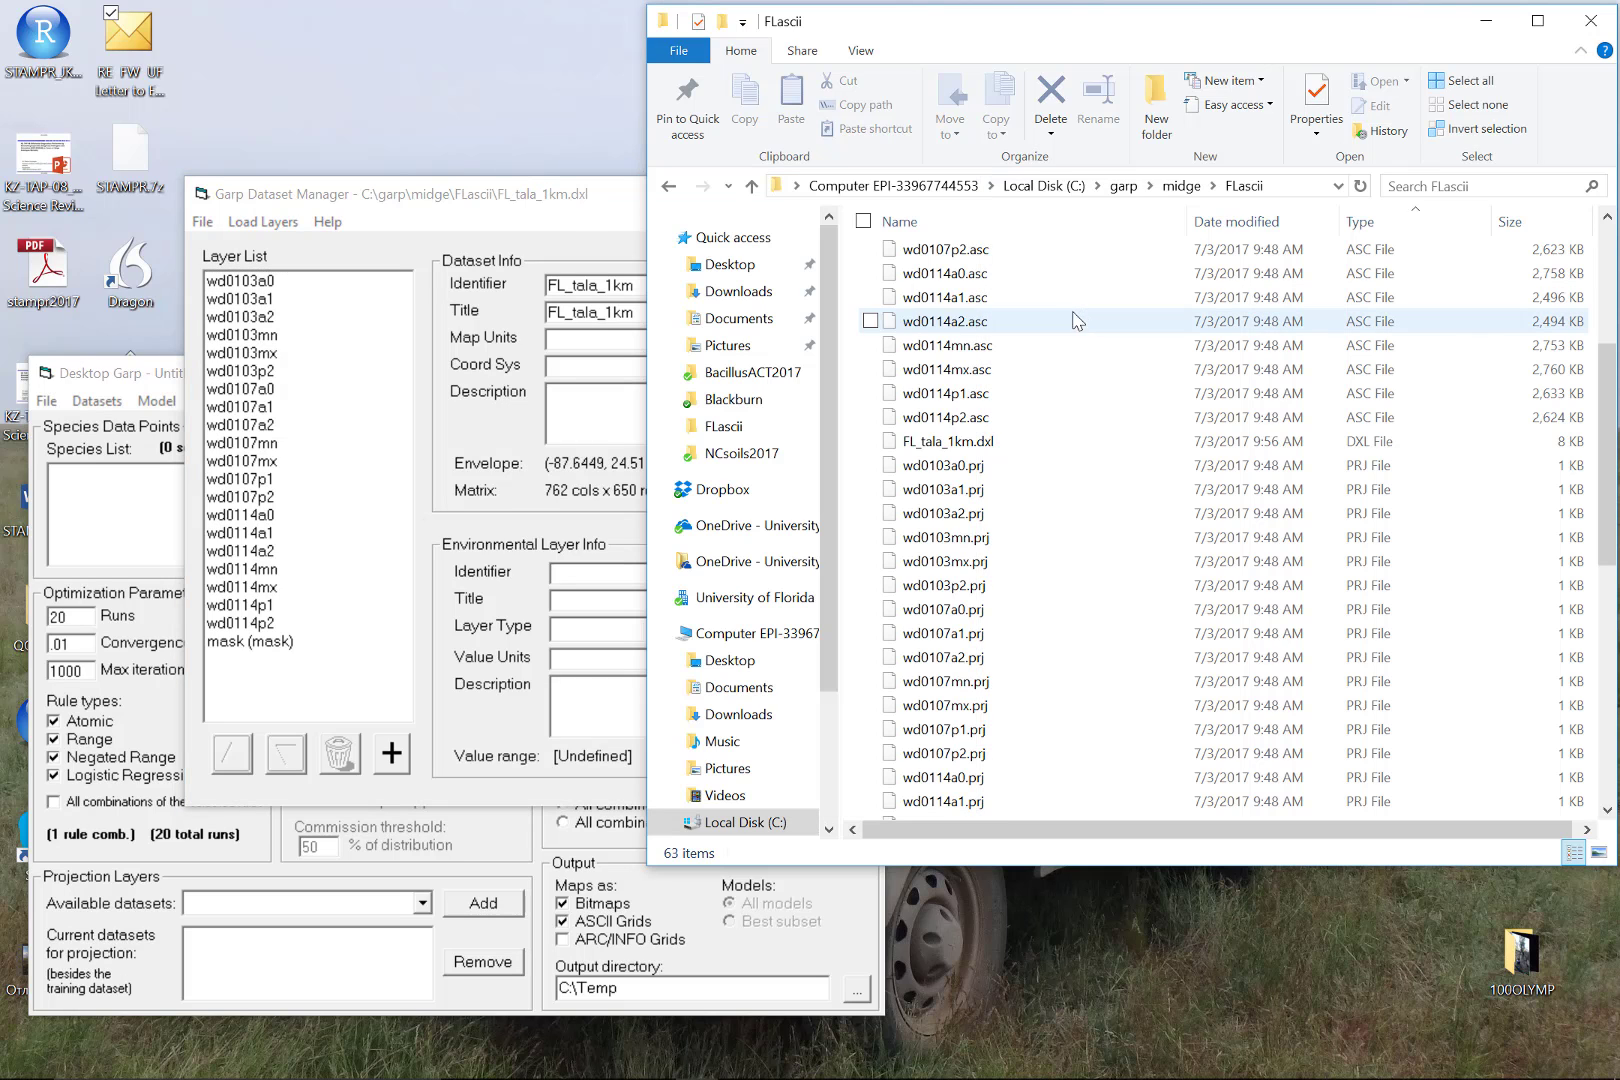
{"action": "left_click", "coordinate": [1076, 320]}
{"action": "scroll", "coordinate": [1080, 330], "scroll_direction": "up", "scroll_amount": 4}
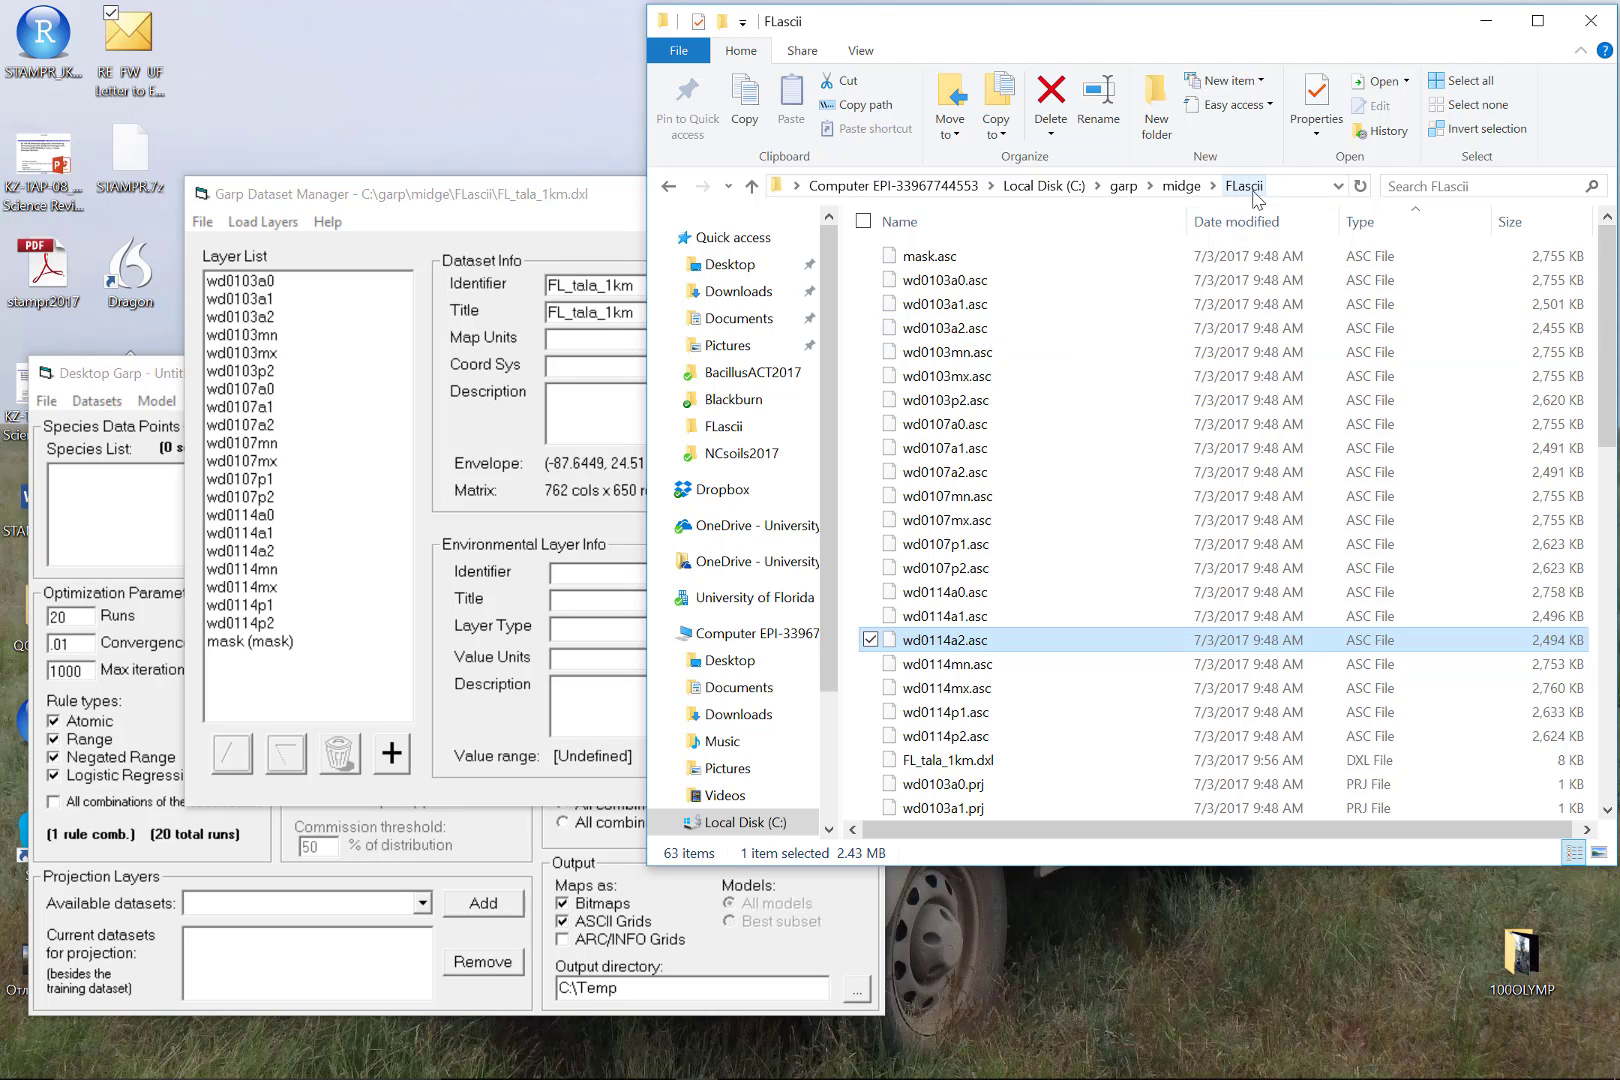
{"action": "scroll", "coordinate": [1012, 440], "scroll_direction": "down", "scroll_amount": 1}
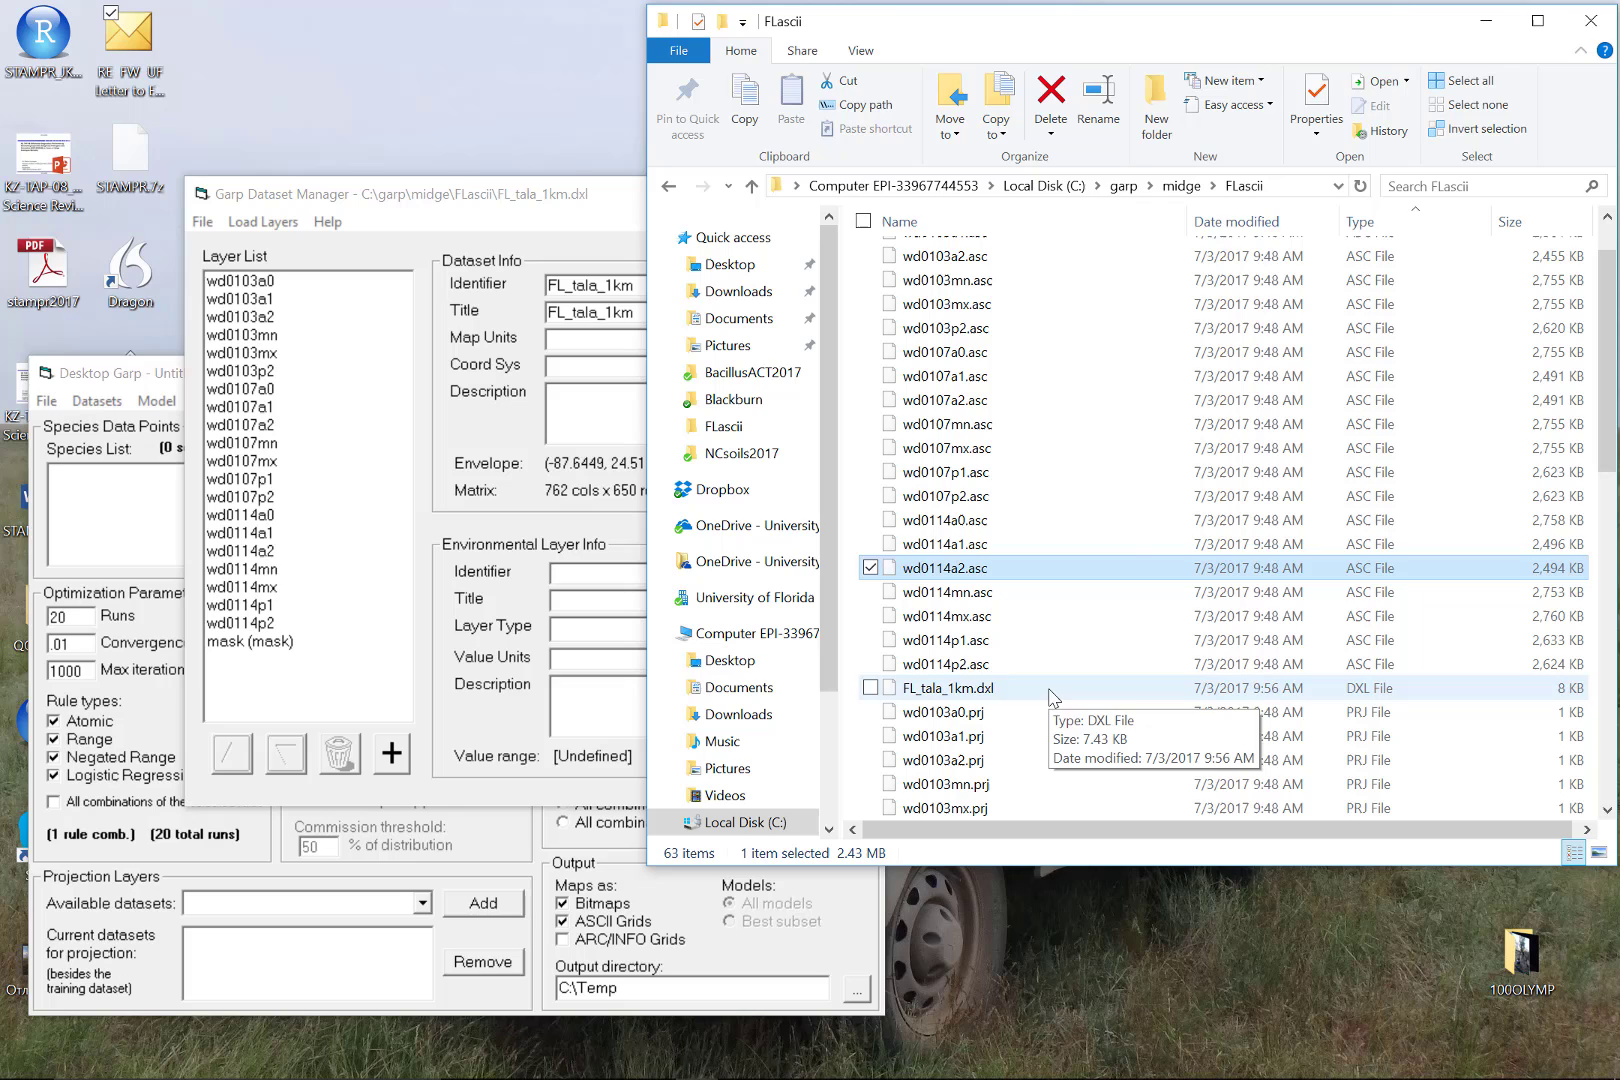
{"action": "left_click", "coordinate": [1180, 187]}
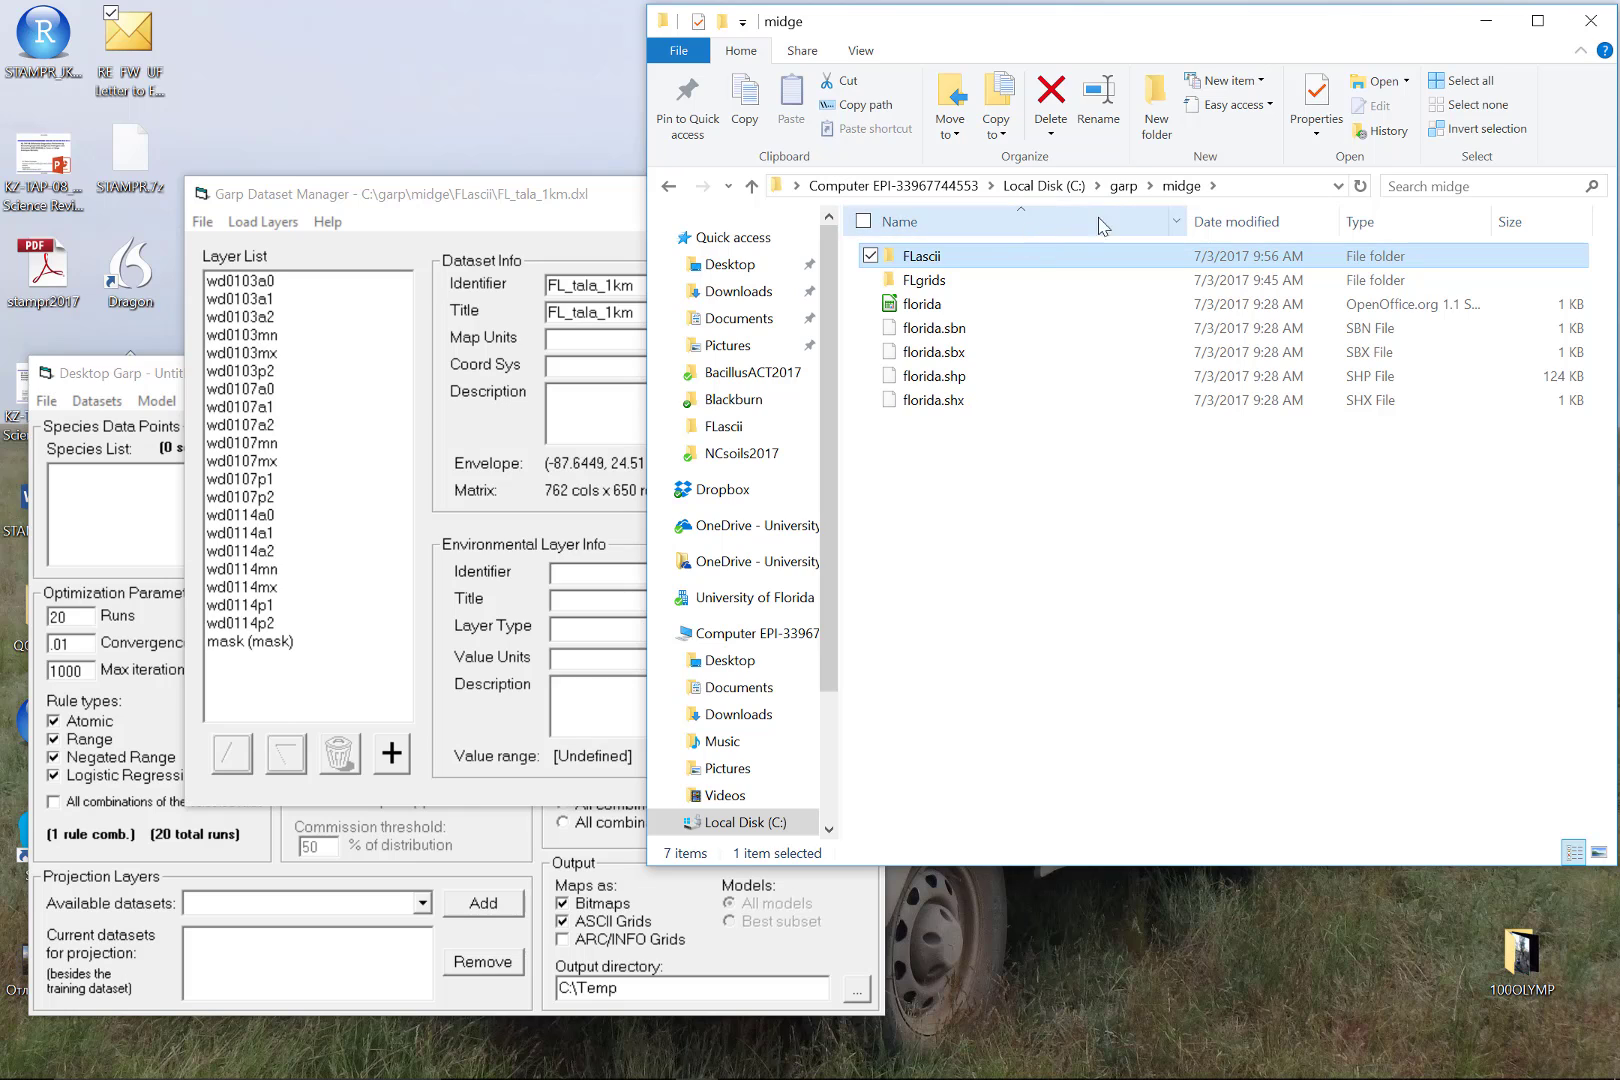
{"action": "double_click", "coordinate": [930, 288]}
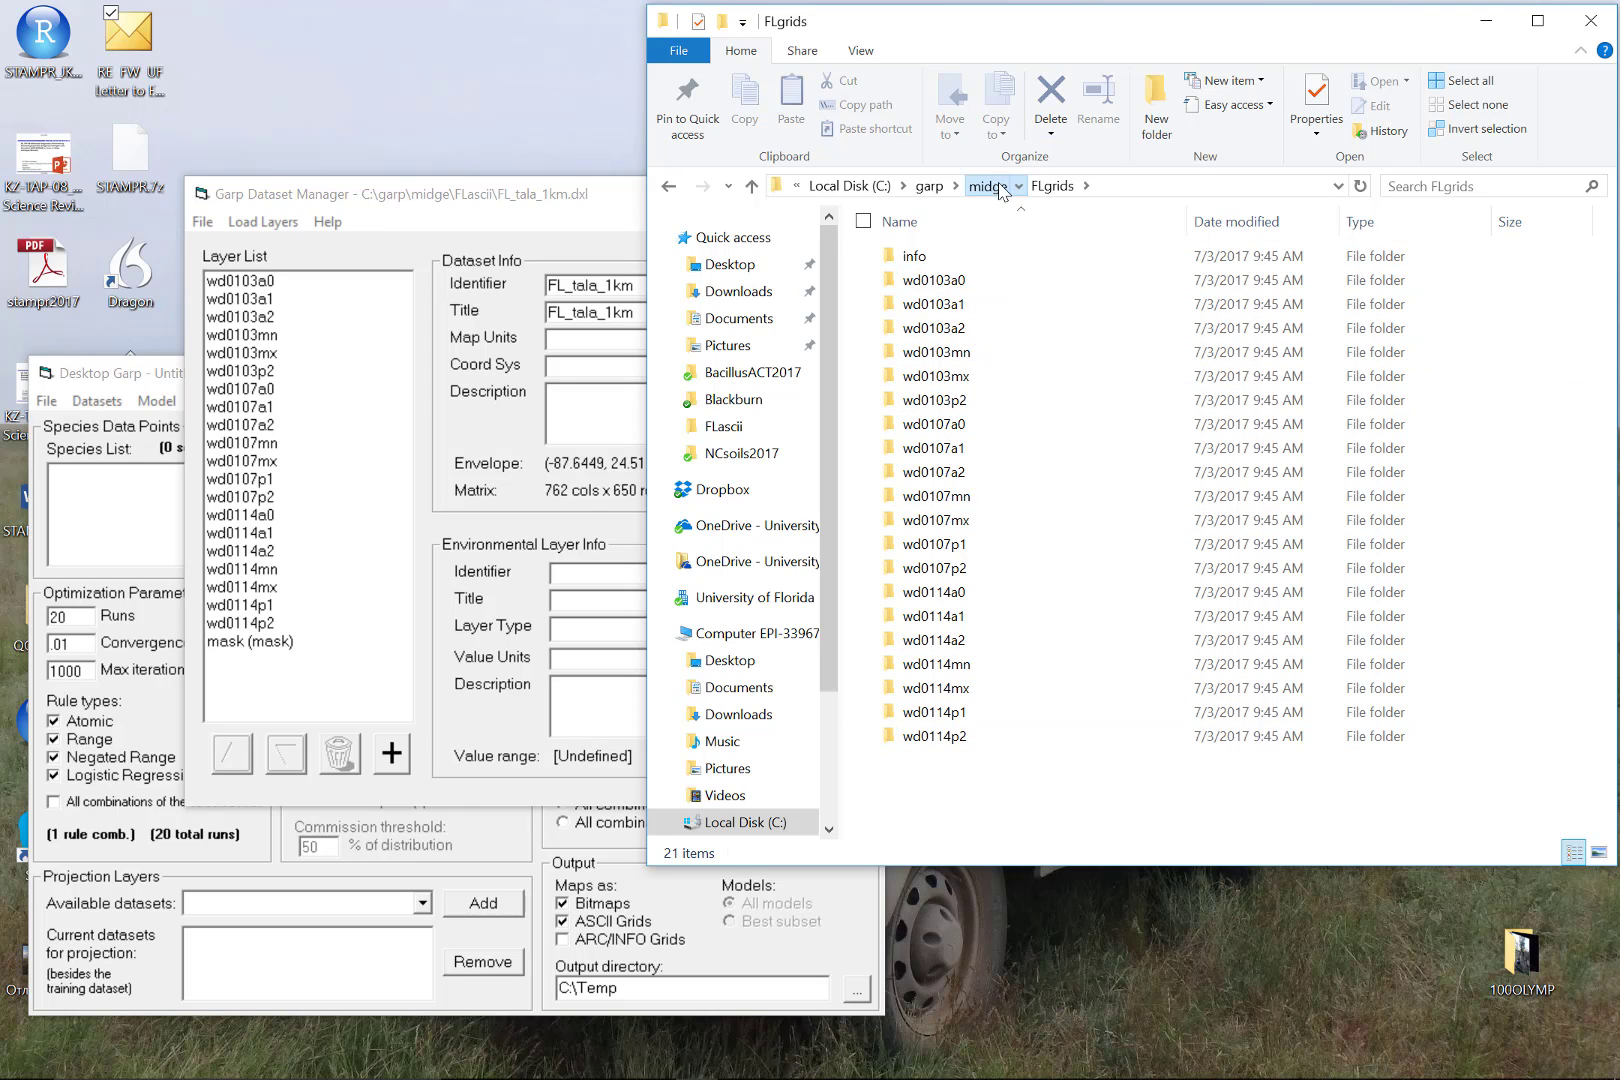
{"action": "left_click", "coordinate": [985, 185]}
{"action": "double_click", "coordinate": [930, 258]}
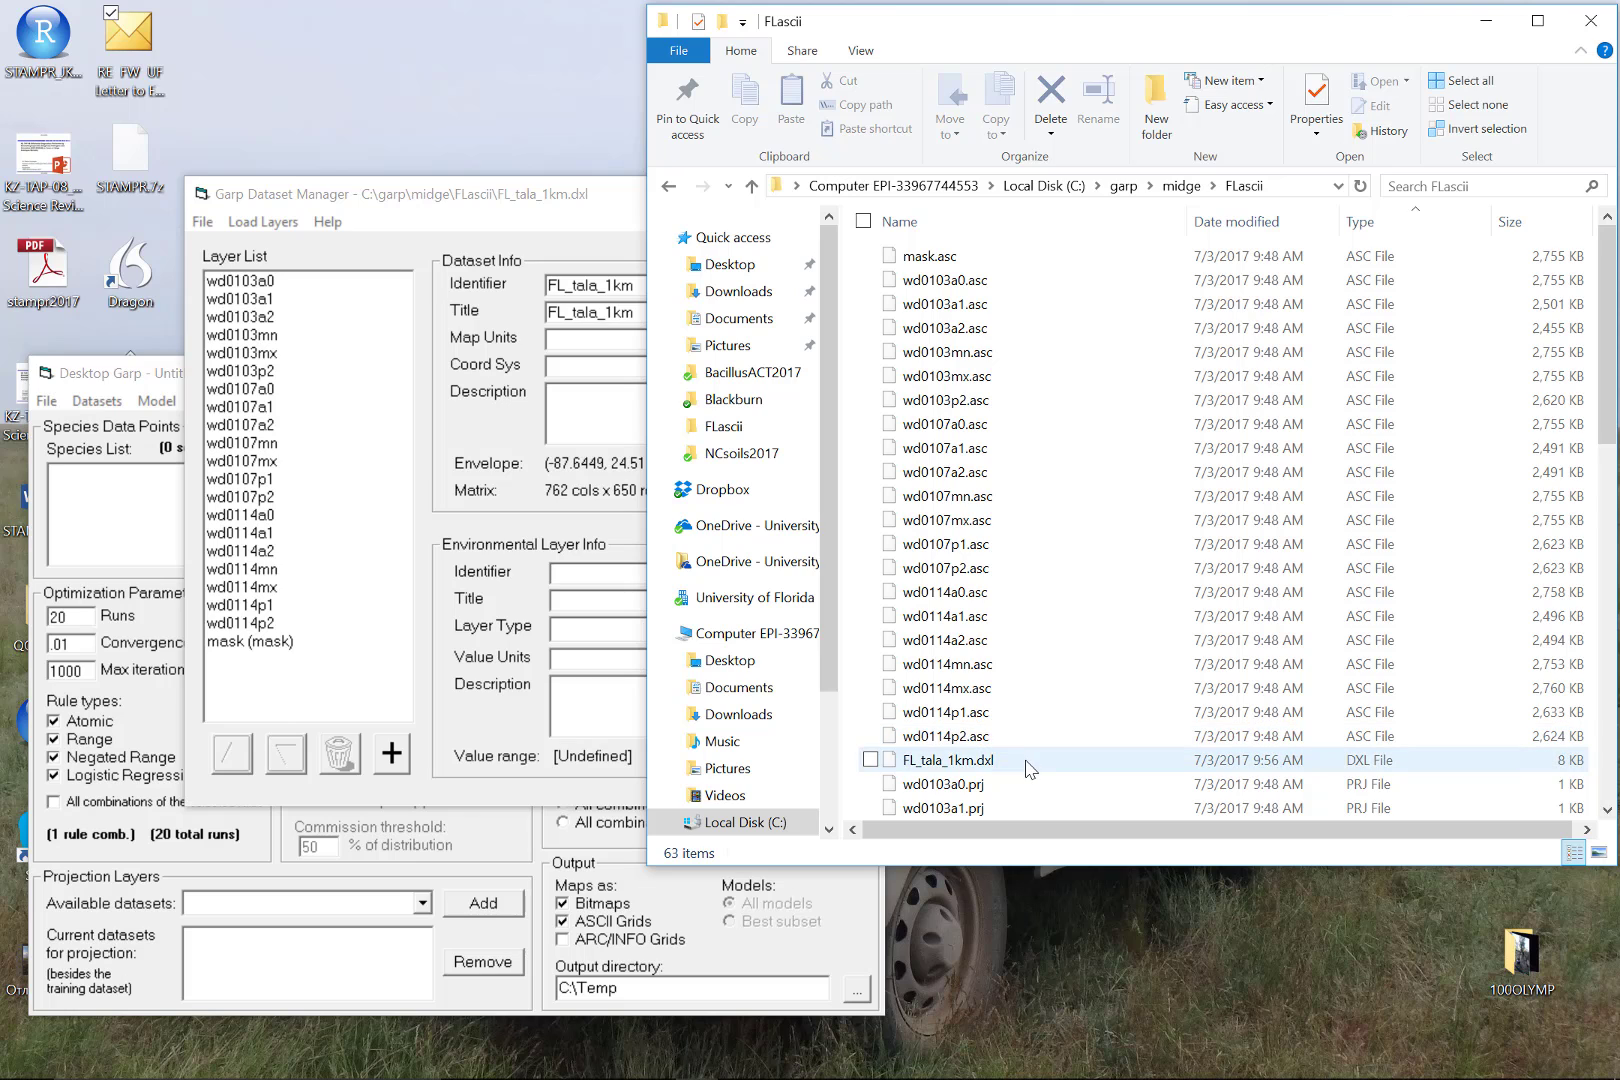
{"action": "scroll", "coordinate": [1030, 768], "scroll_direction": "down", "scroll_amount": 11}
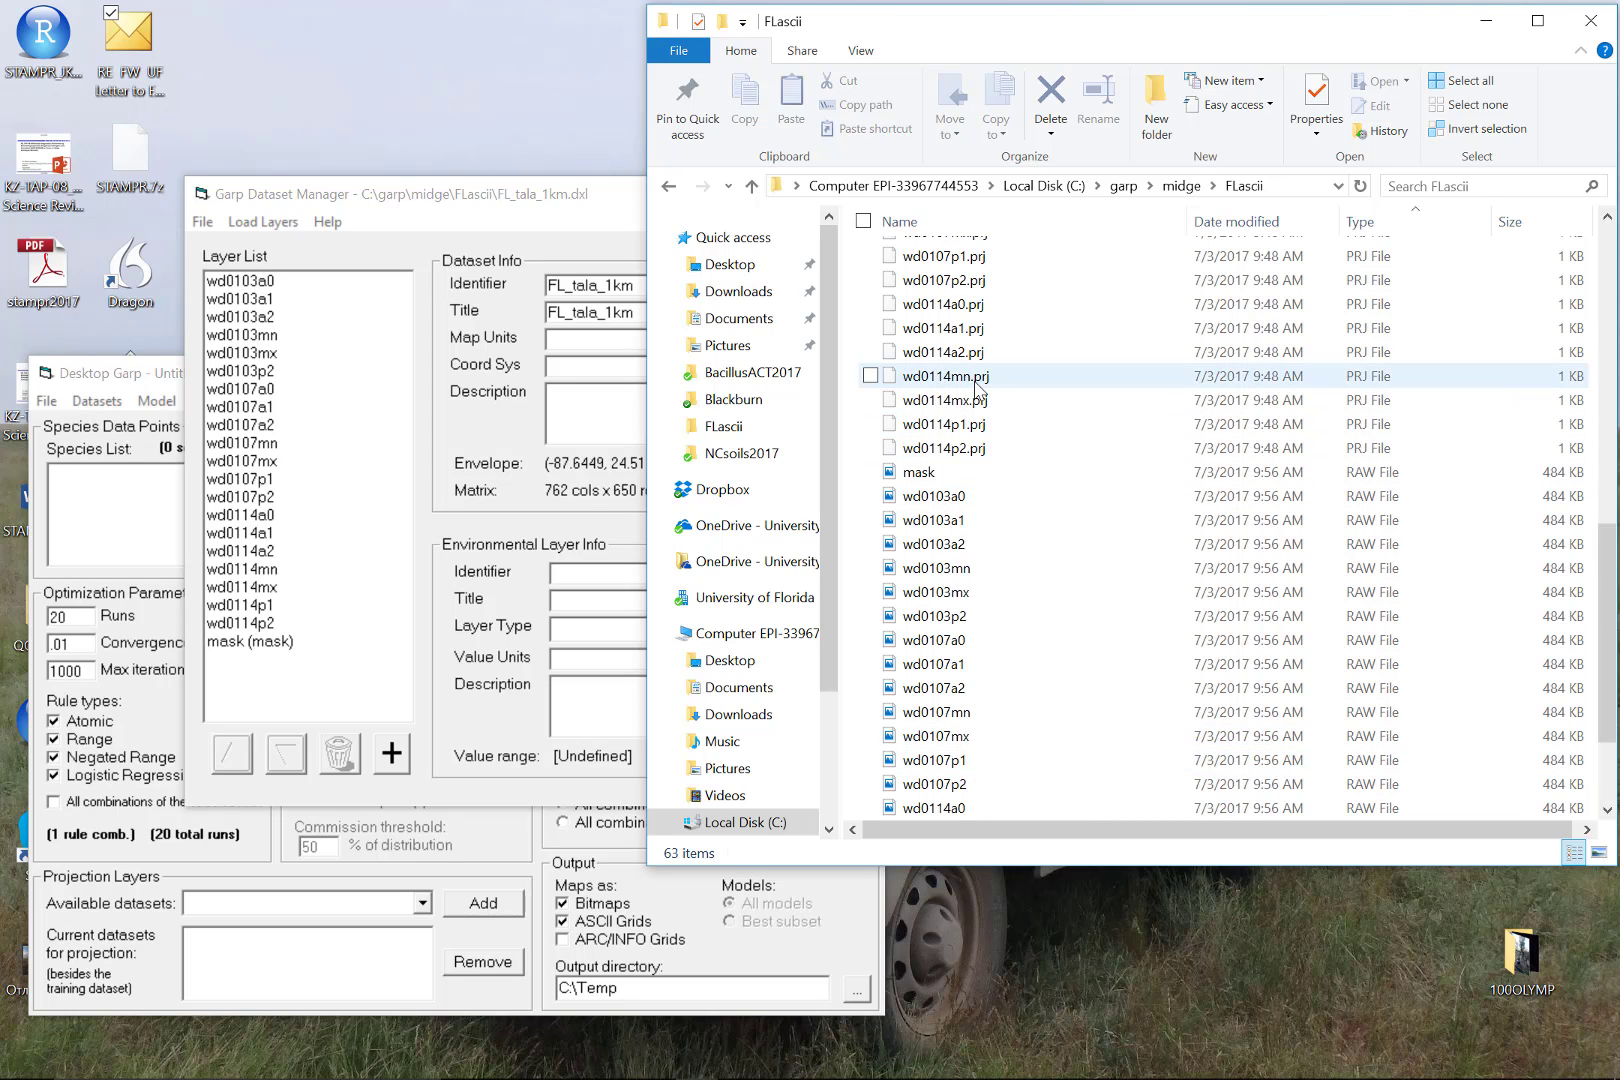
{"action": "scroll", "coordinate": [1045, 570], "scroll_direction": "down", "scroll_amount": 2}
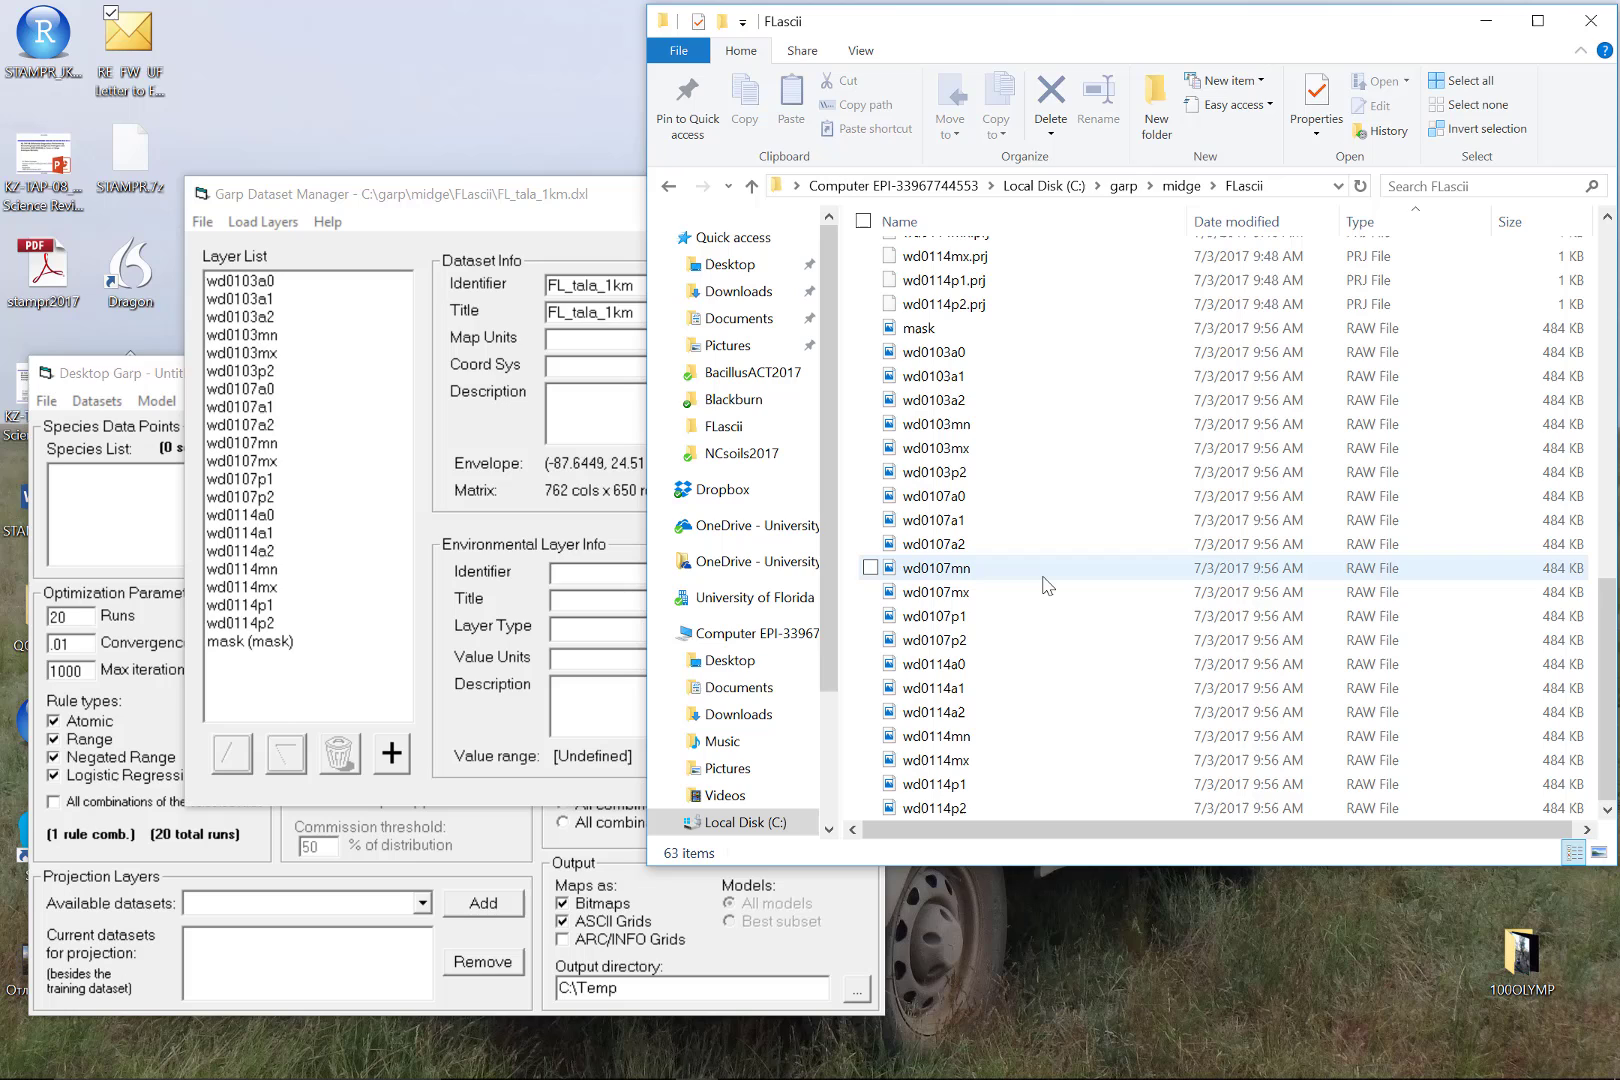
{"action": "scroll", "coordinate": [1045, 578], "scroll_direction": "up", "scroll_amount": 13}
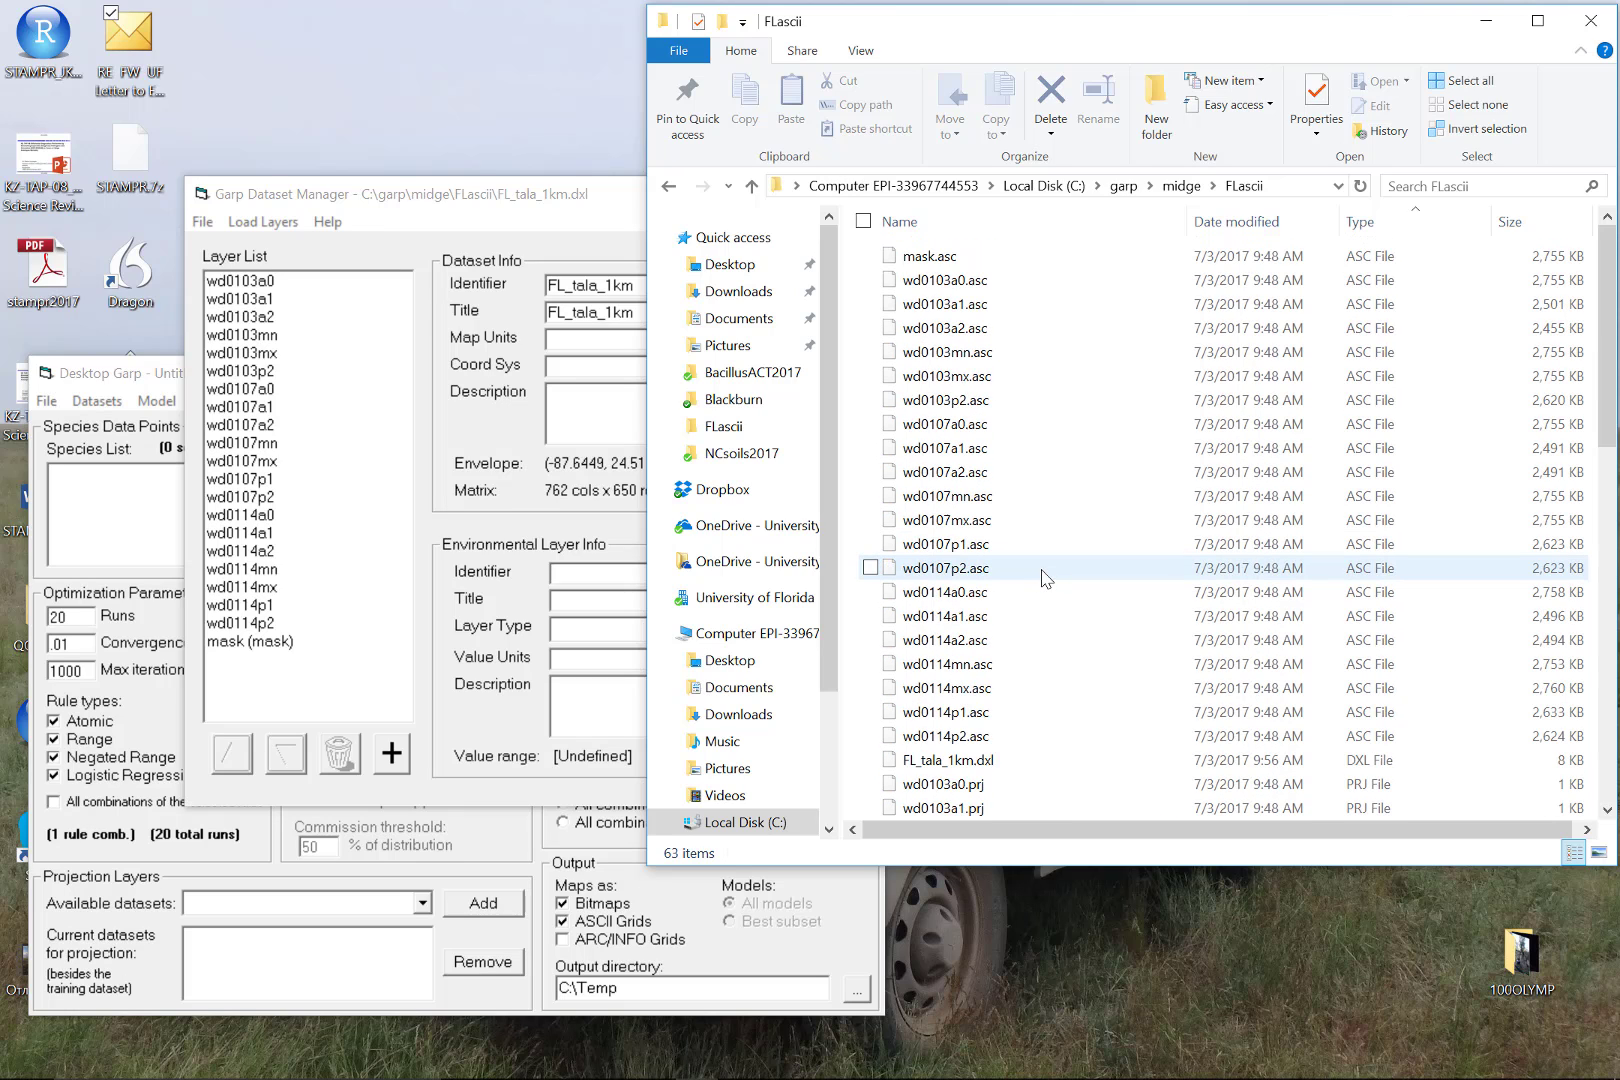